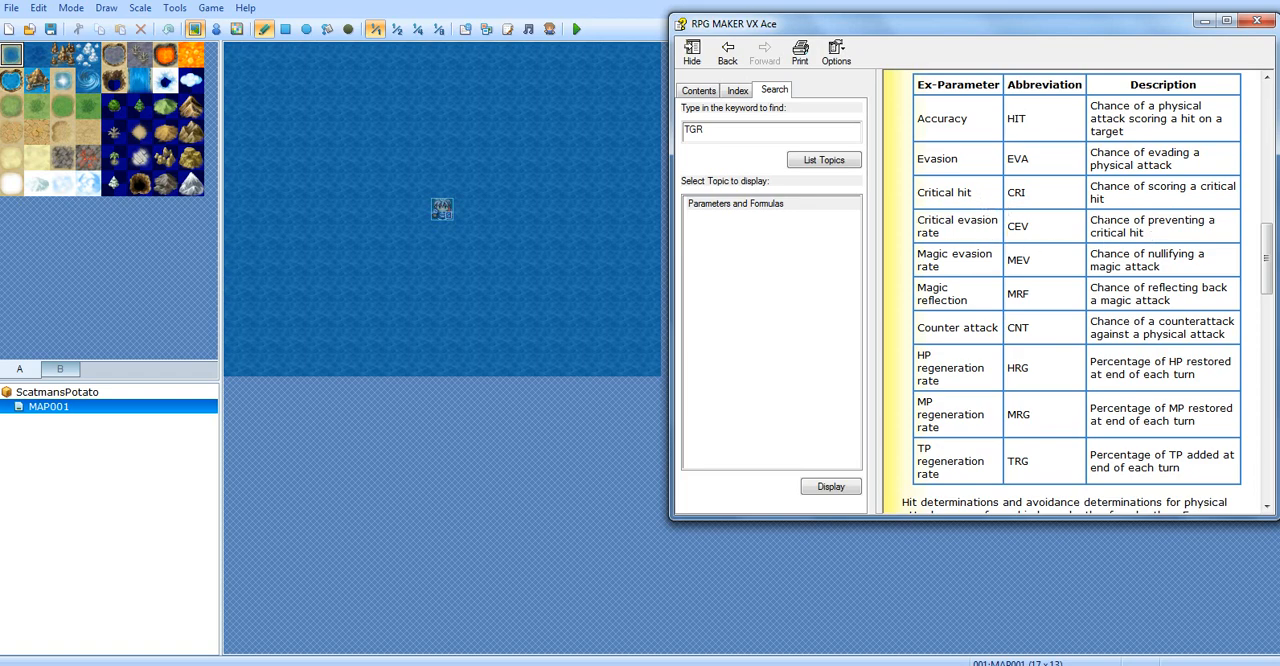
Review the critical evasion rate, magic evasion rate and magic reflection entries in the Ex-Parameter table
left_click_drag(1091, 219, 1168, 236)
left_click(1172, 237)
left_click_drag(917, 254, 1024, 260)
left_click_drag(1158, 270, 1092, 252)
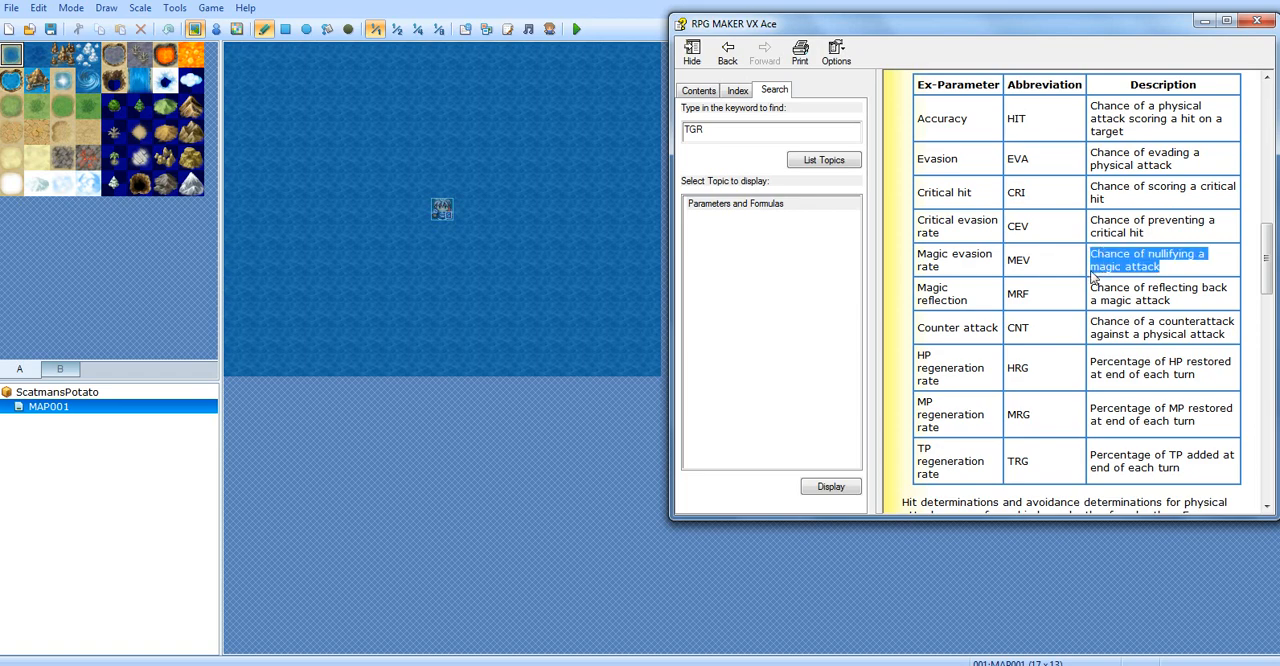
left_click(1093, 277)
left_click_drag(918, 286, 1170, 300)
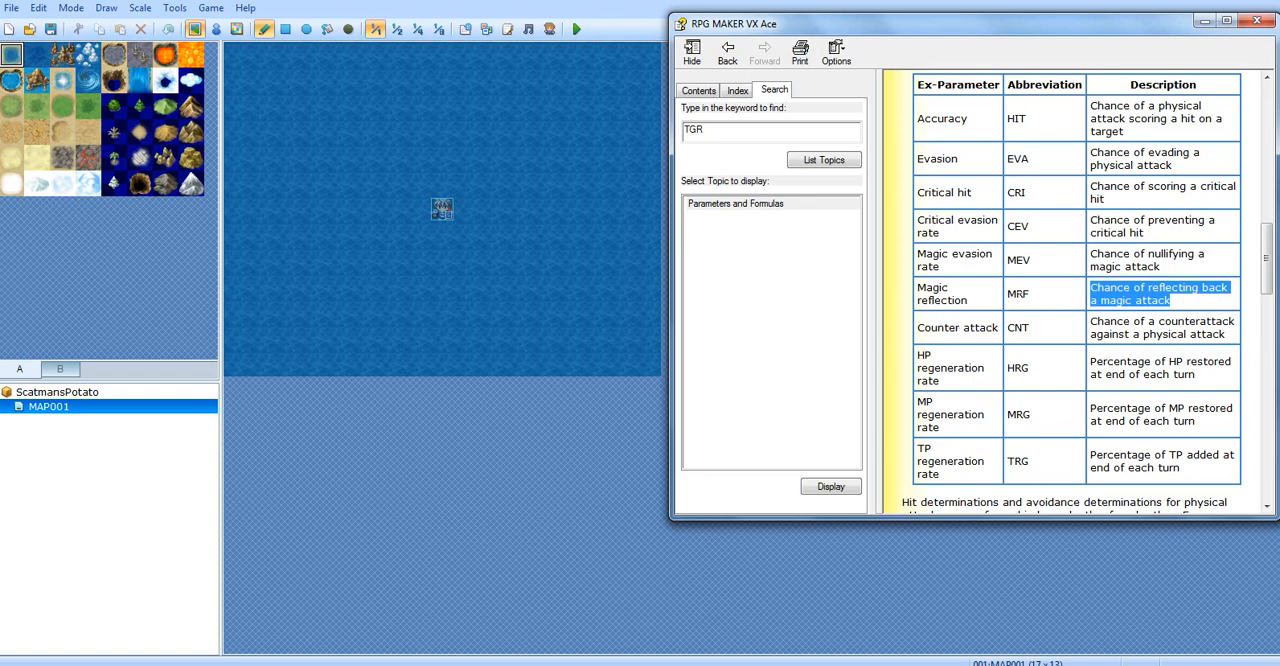
double_click(1018, 294)
left_click(1054, 300)
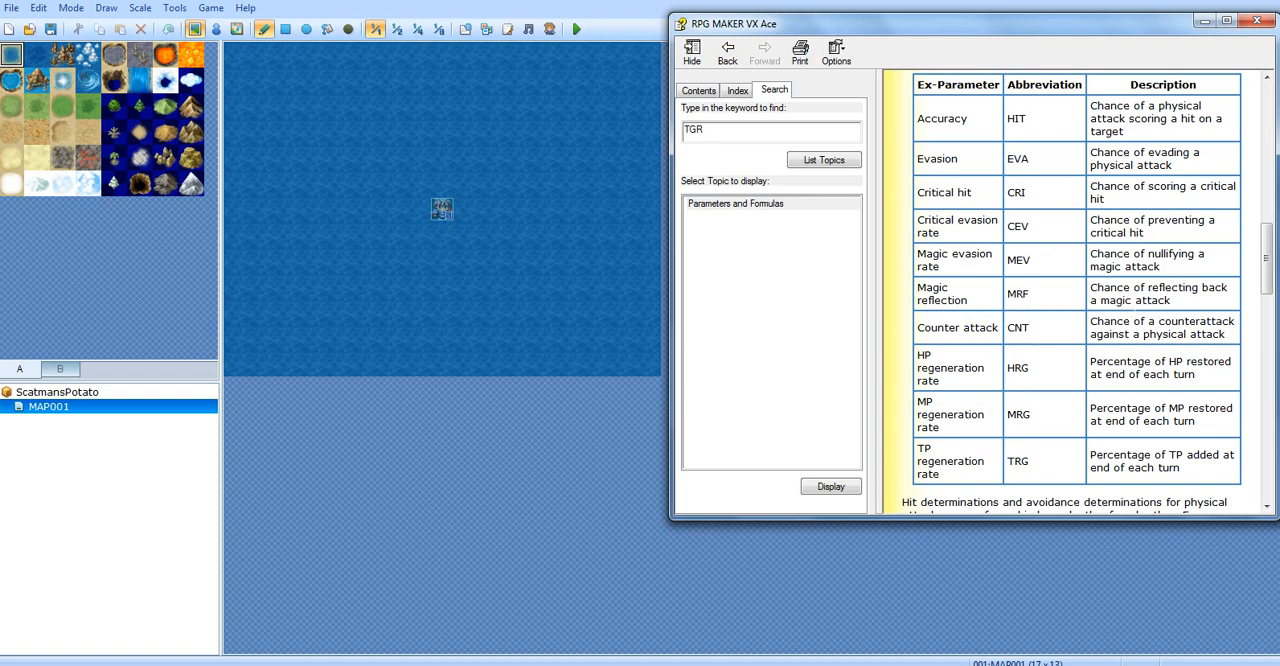
Read the Counter attack (CNT) entry and its description in the Ex-Parameter table
left_click_drag(1089, 290, 1235, 322)
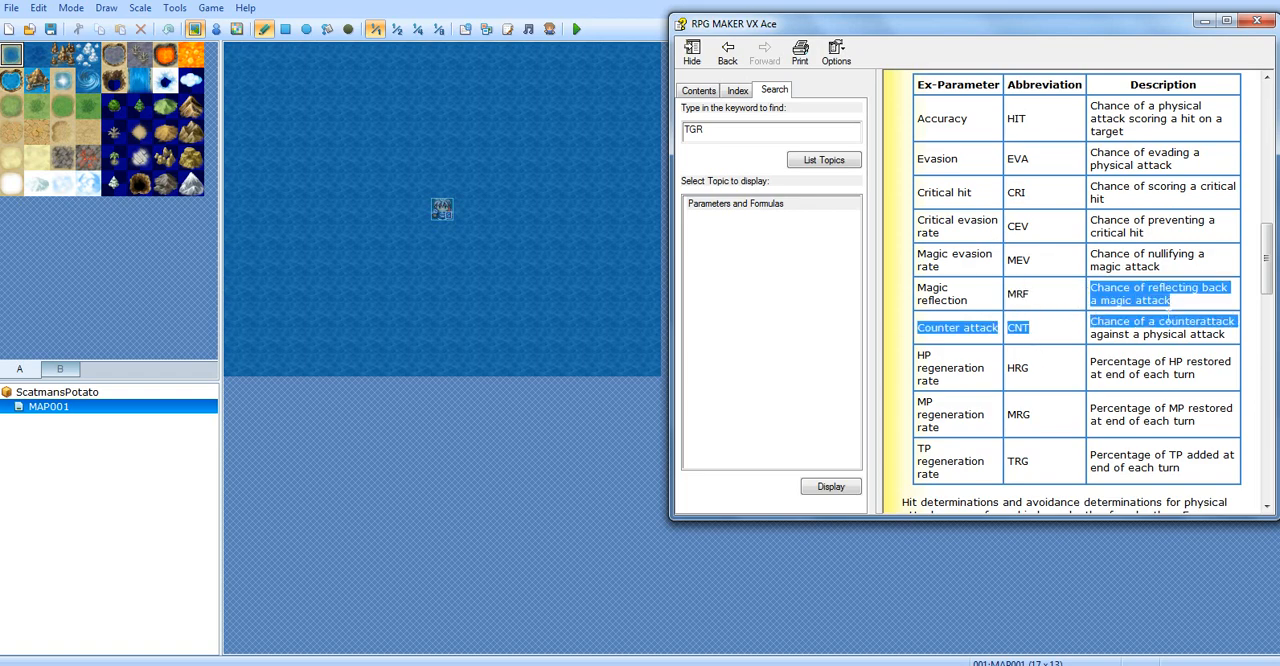
left_click(1004, 346)
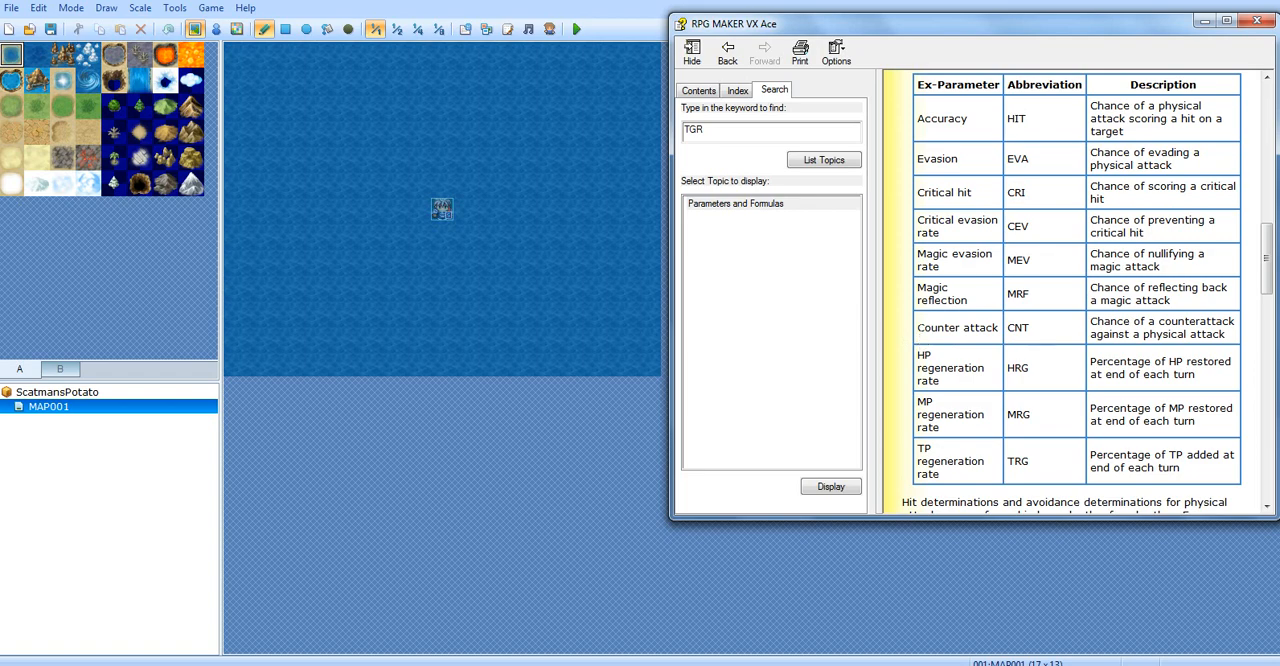
double_click(1020, 327)
left_click_drag(1090, 323, 1224, 340)
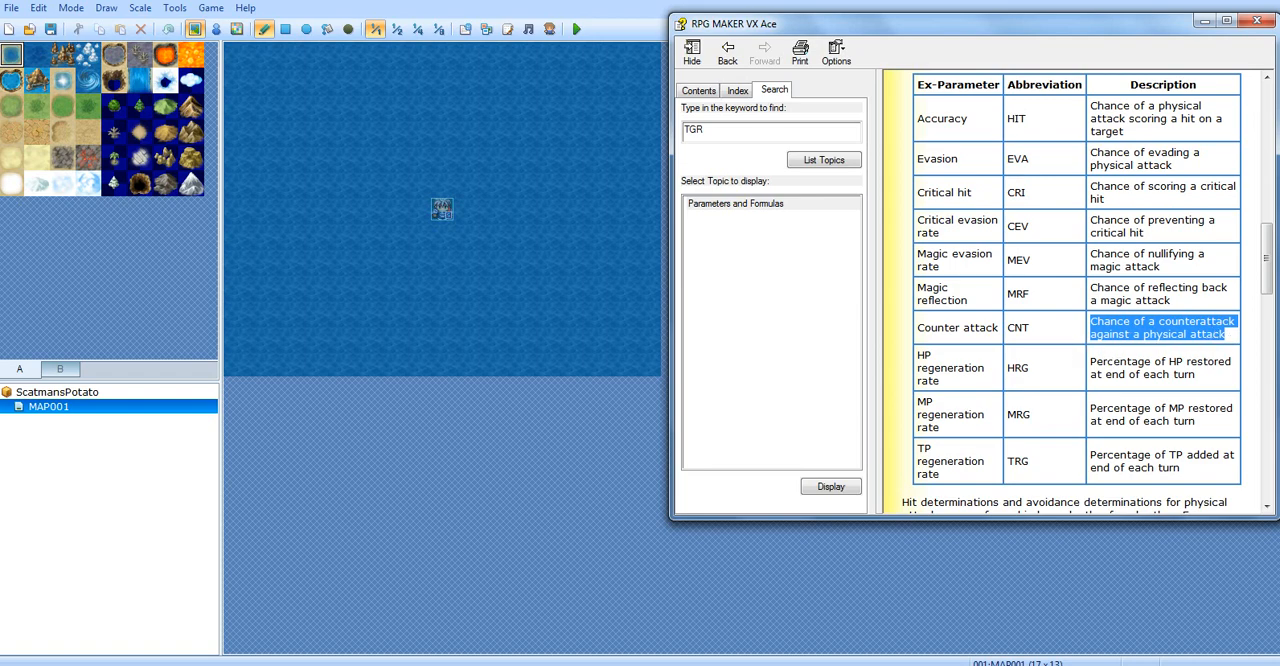
Review the HP, MP and TP regeneration rate entries (HRG, MRG, TRG) at the end of the Ex-Parameter table
left_click(1016, 362)
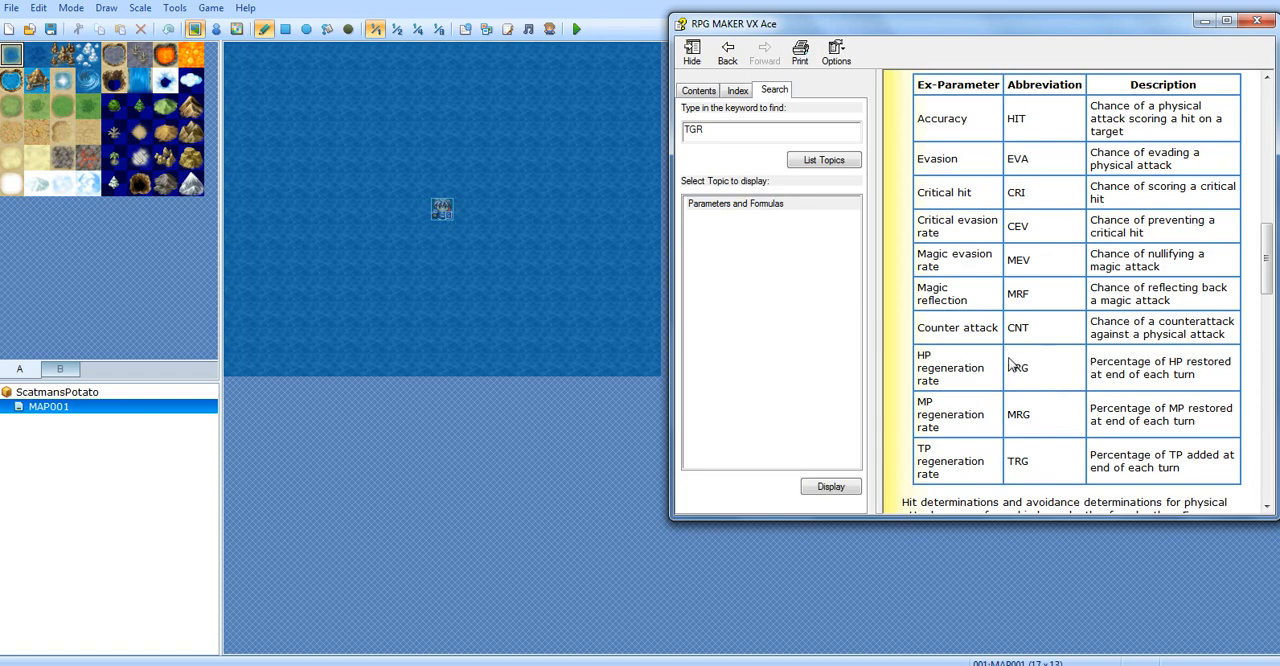
left_click_drag(1091, 361, 1216, 365)
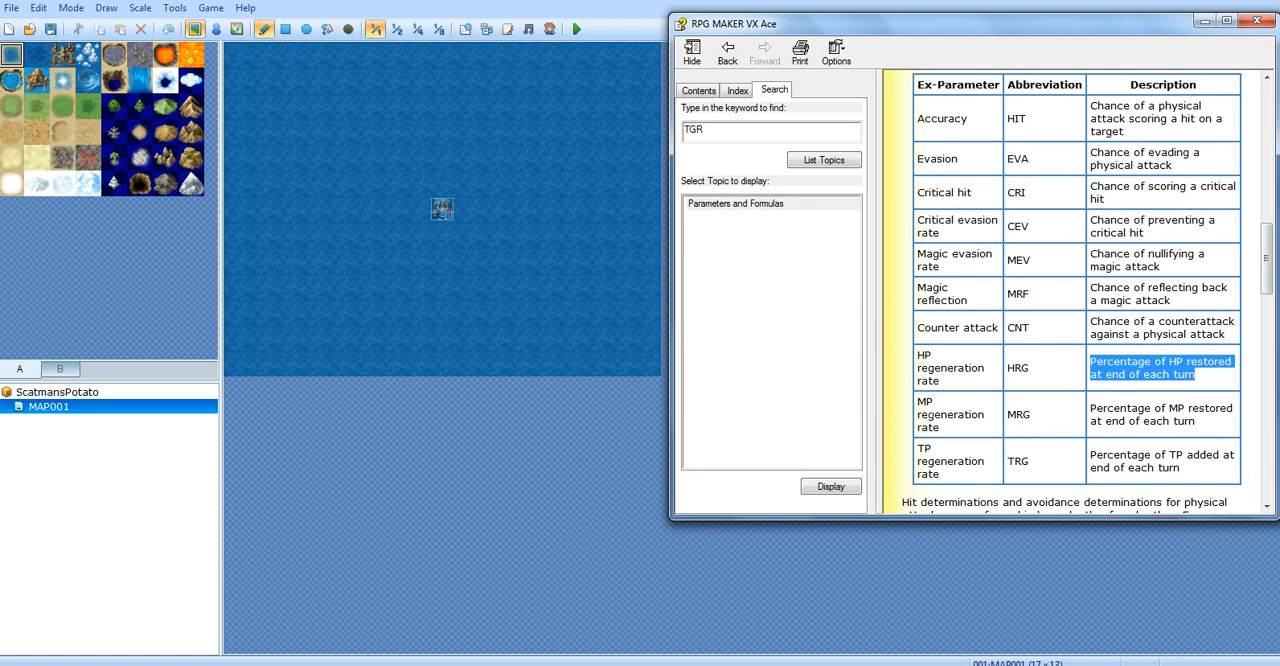
left_click(920, 417)
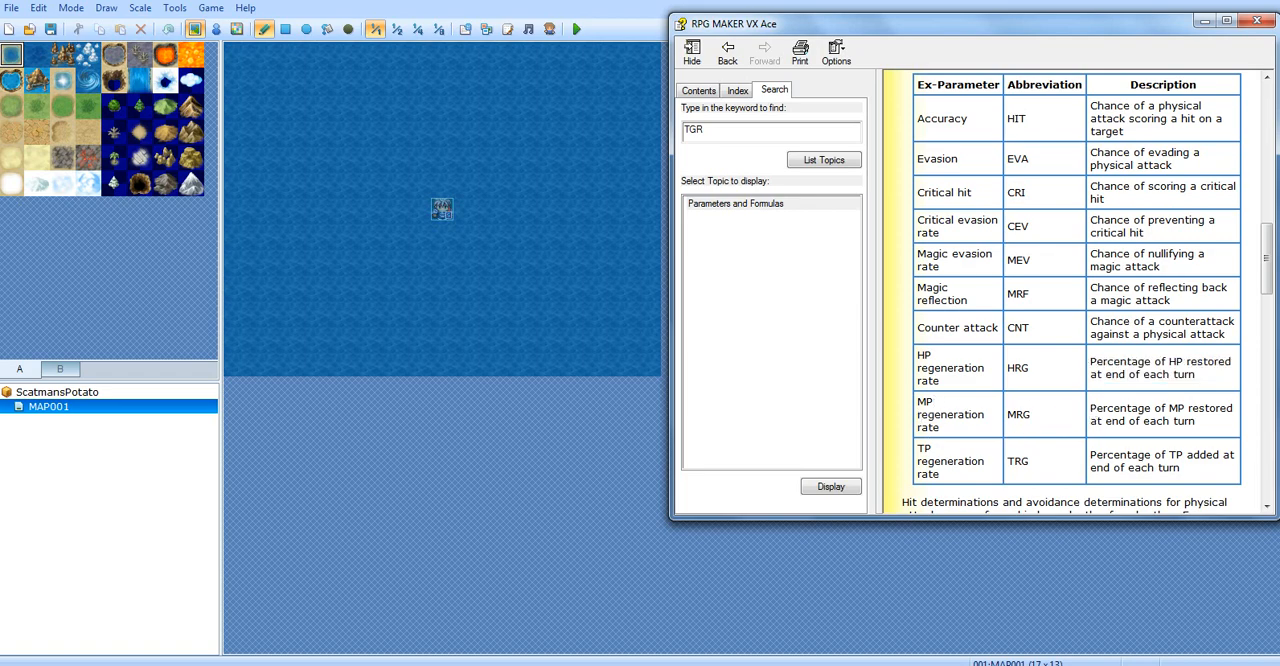
left_click_drag(1091, 410, 1200, 468)
left_click(1020, 416)
left_click_drag(710, 129, 652, 123)
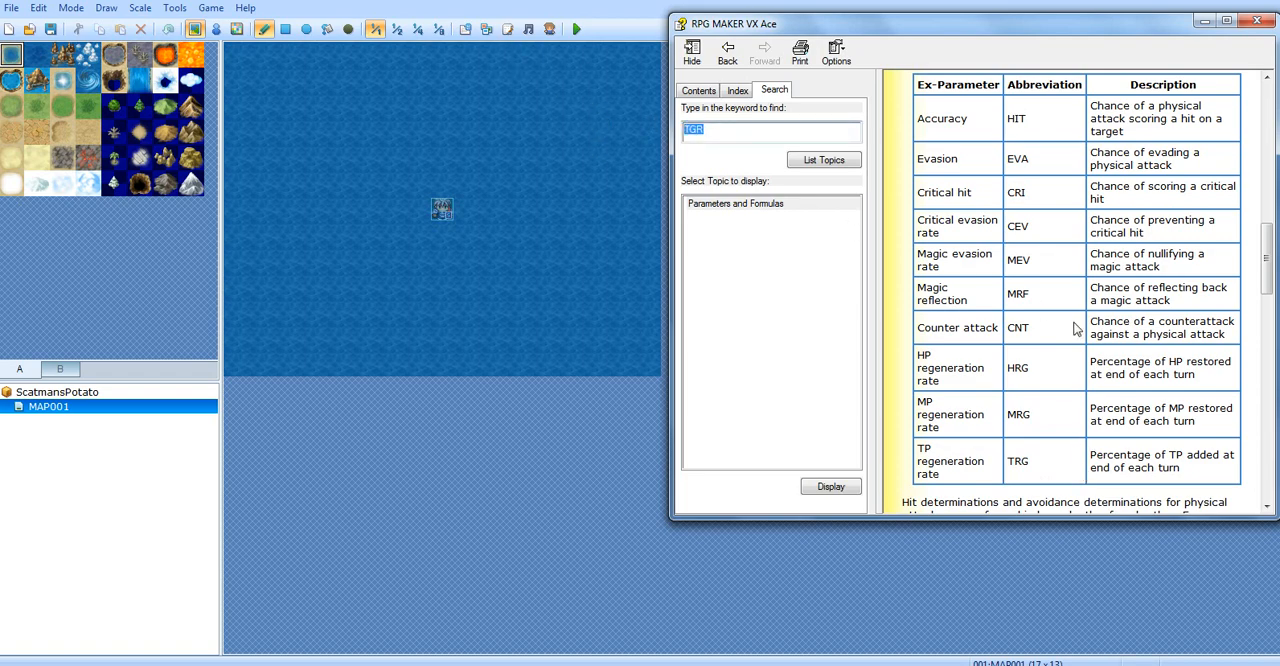
left_click_drag(1090, 455, 1192, 469)
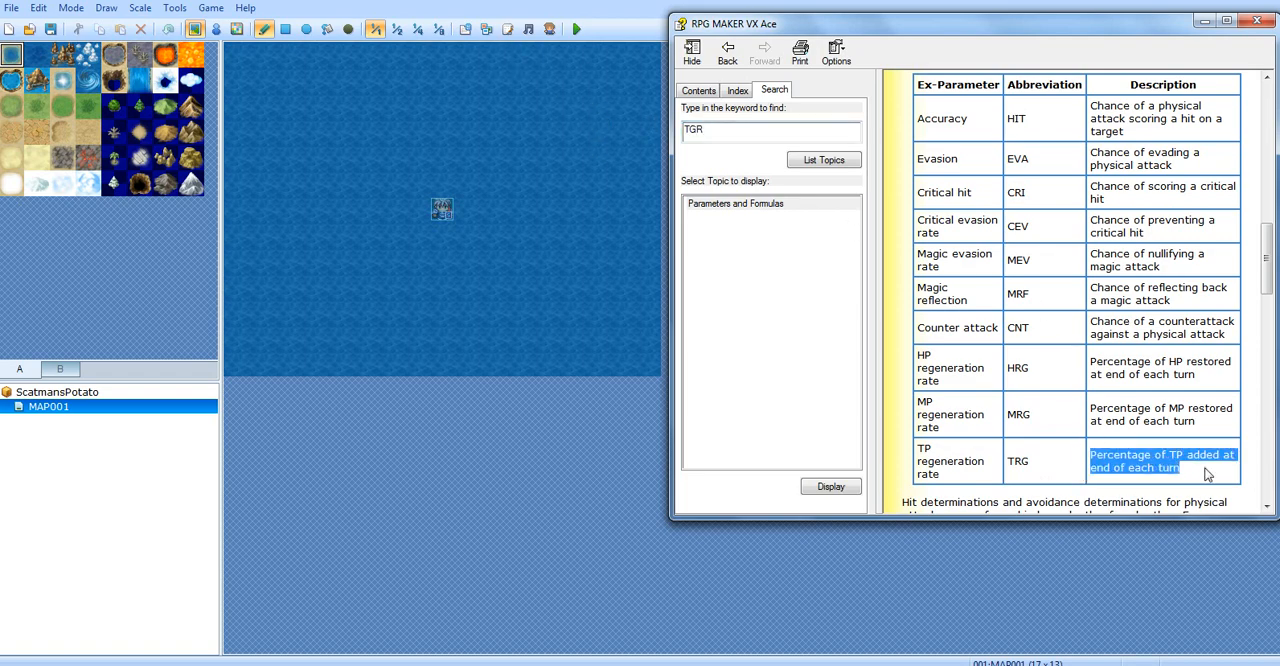
scroll(1188, 465, "down", 5)
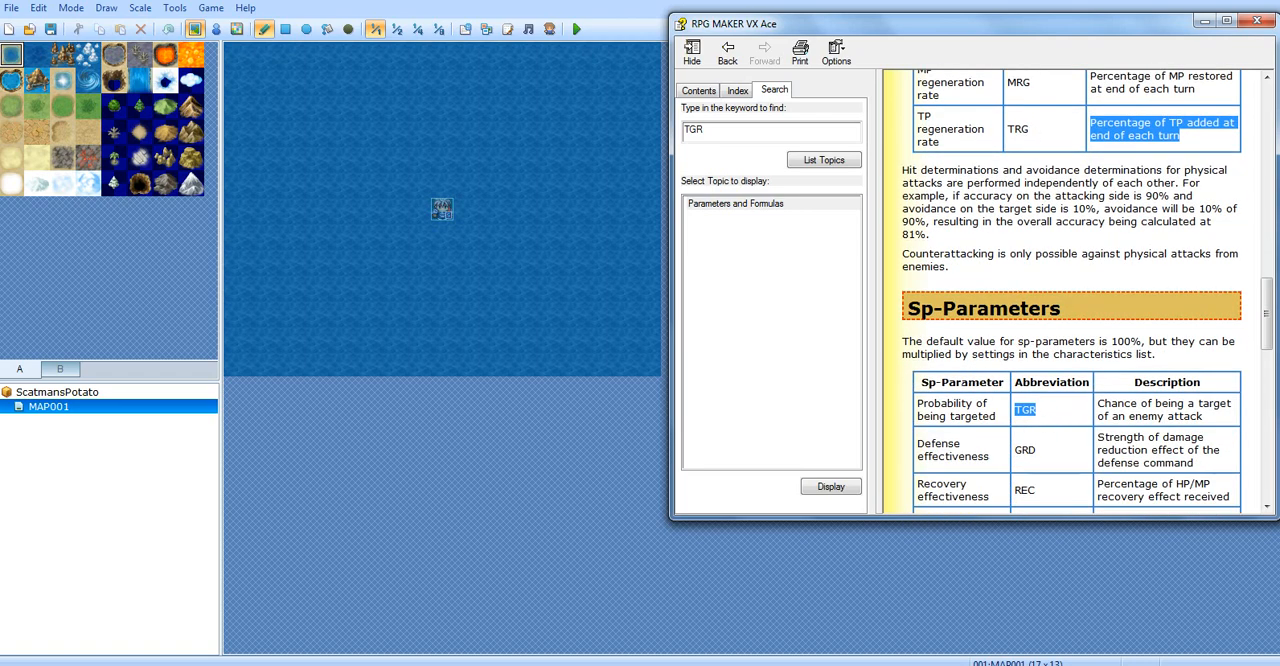
left_click(1076, 168)
left_click_drag(1082, 138, 1184, 136)
left_click(1118, 134)
left_click(1118, 136)
Examine the probability of being targeted (TGR) and defense effectiveness (GRD) entries in the Sp-Parameter table
scroll(905, 445, "down", 3)
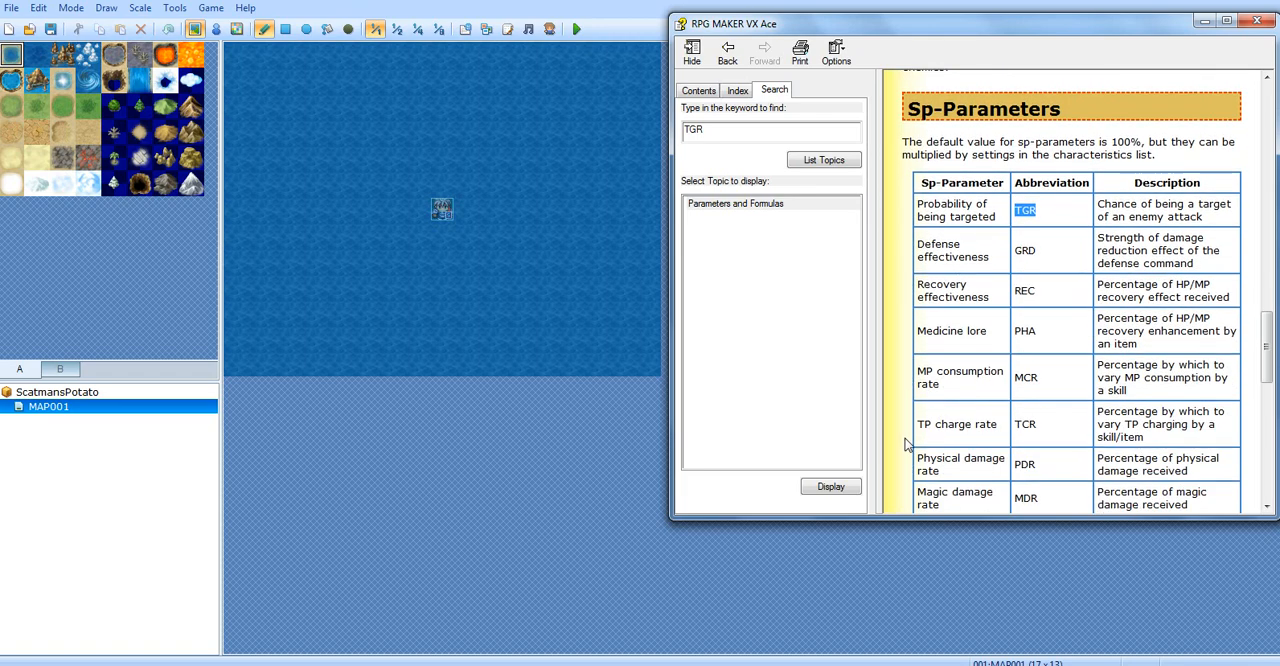
scroll(905, 445, "up", 1)
left_click_drag(917, 204, 998, 217)
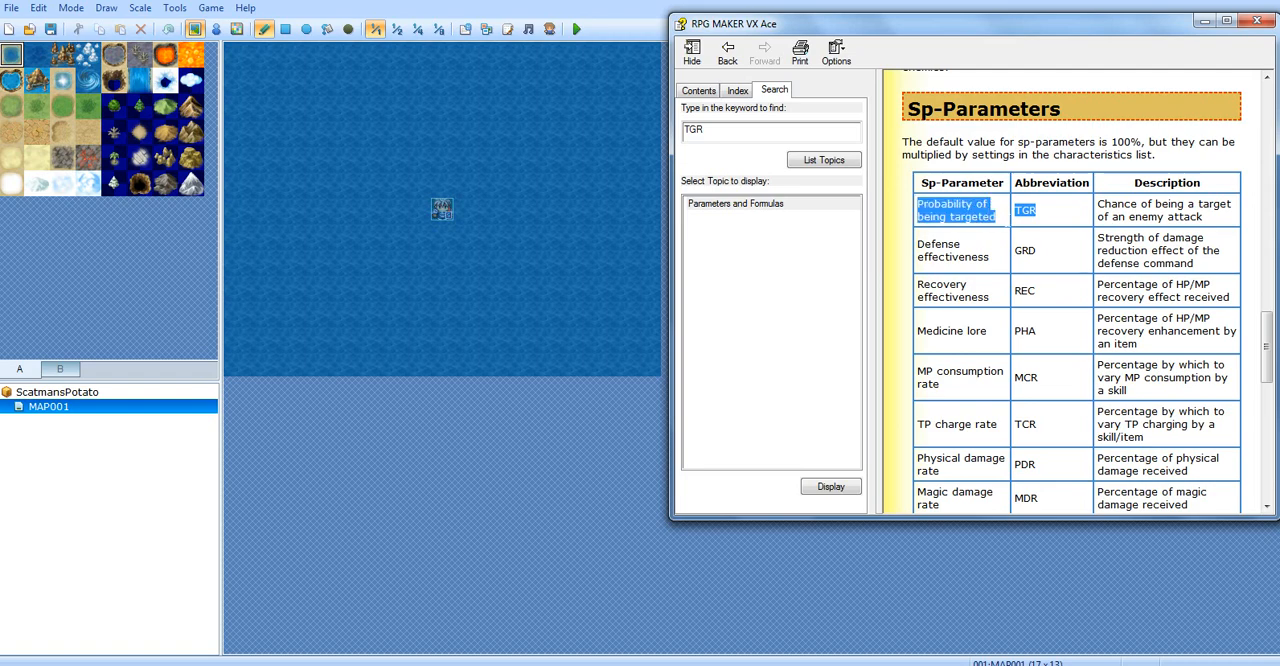
left_click(1069, 222)
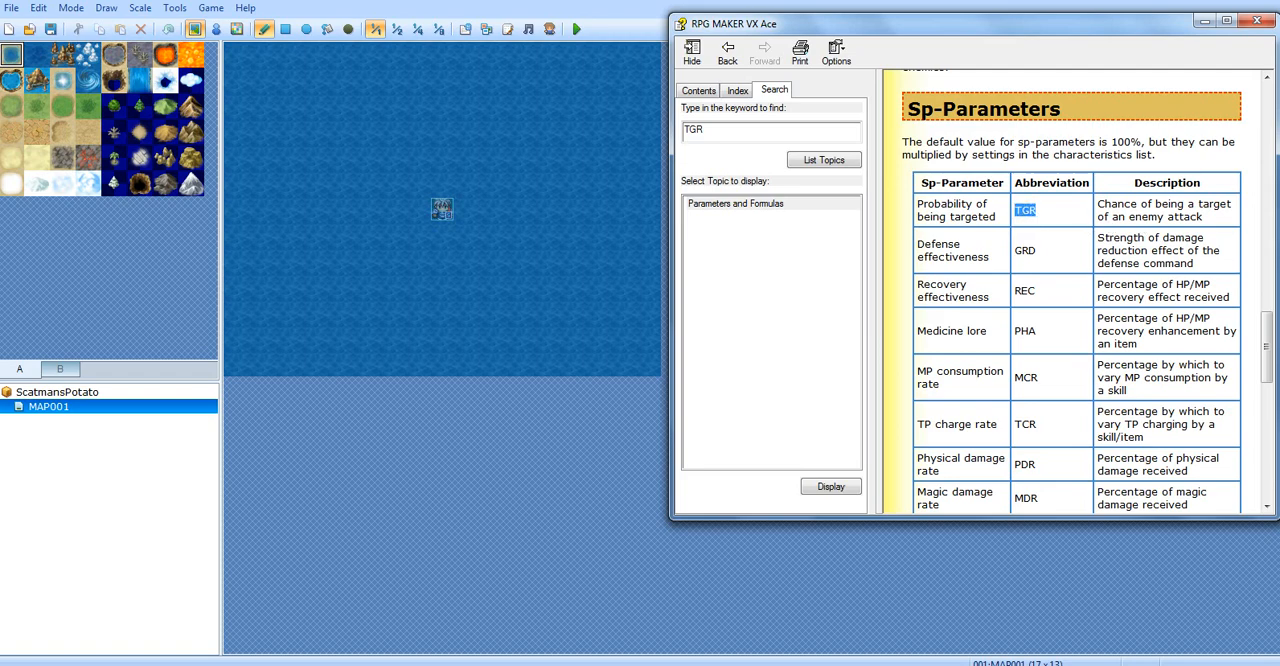
left_click_drag(1097, 203, 1231, 224)
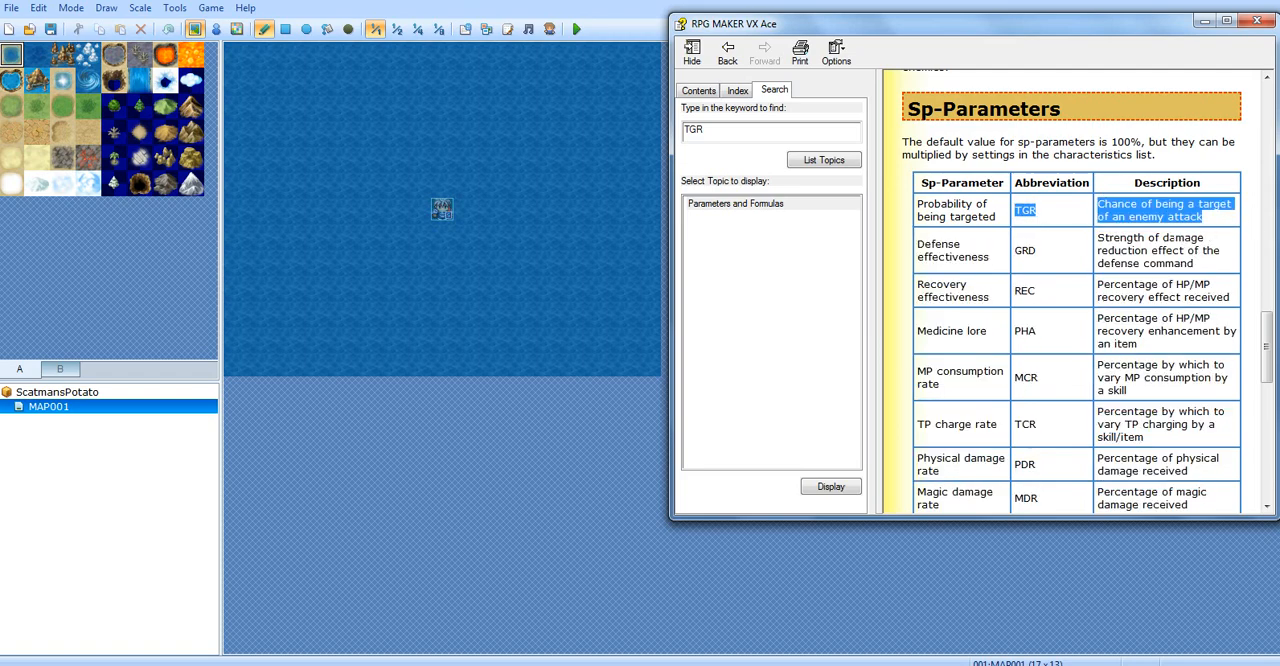
left_click(1061, 288)
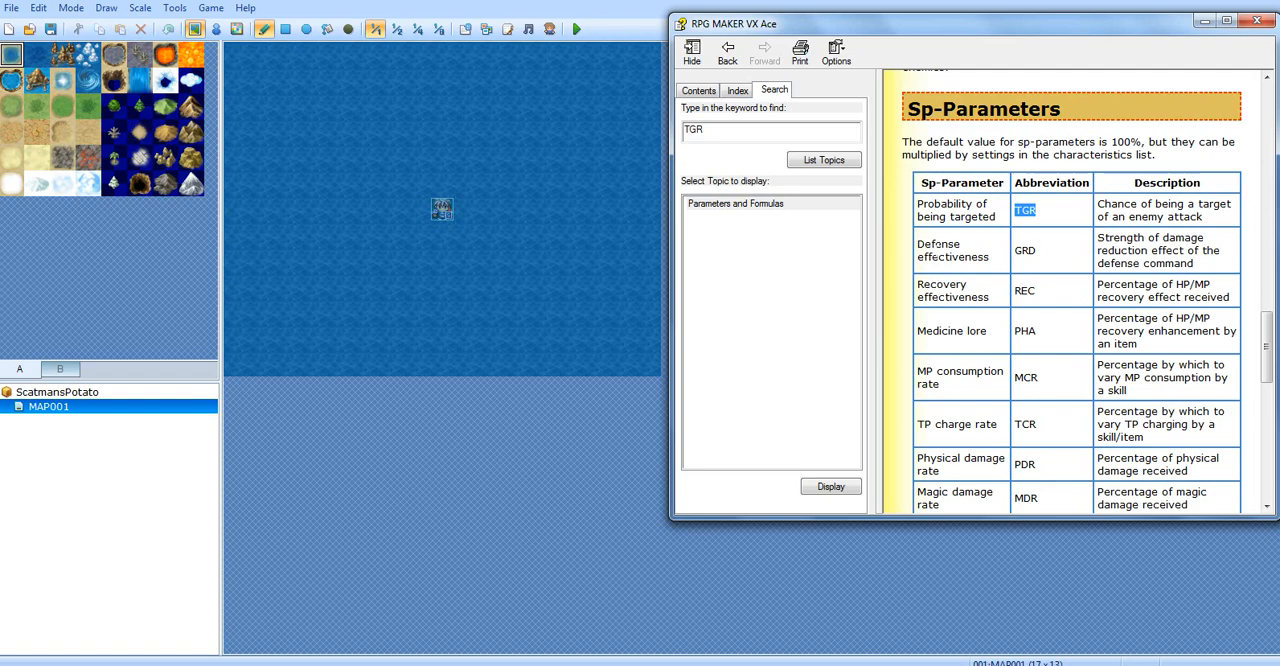
left_click_drag(917, 244, 988, 258)
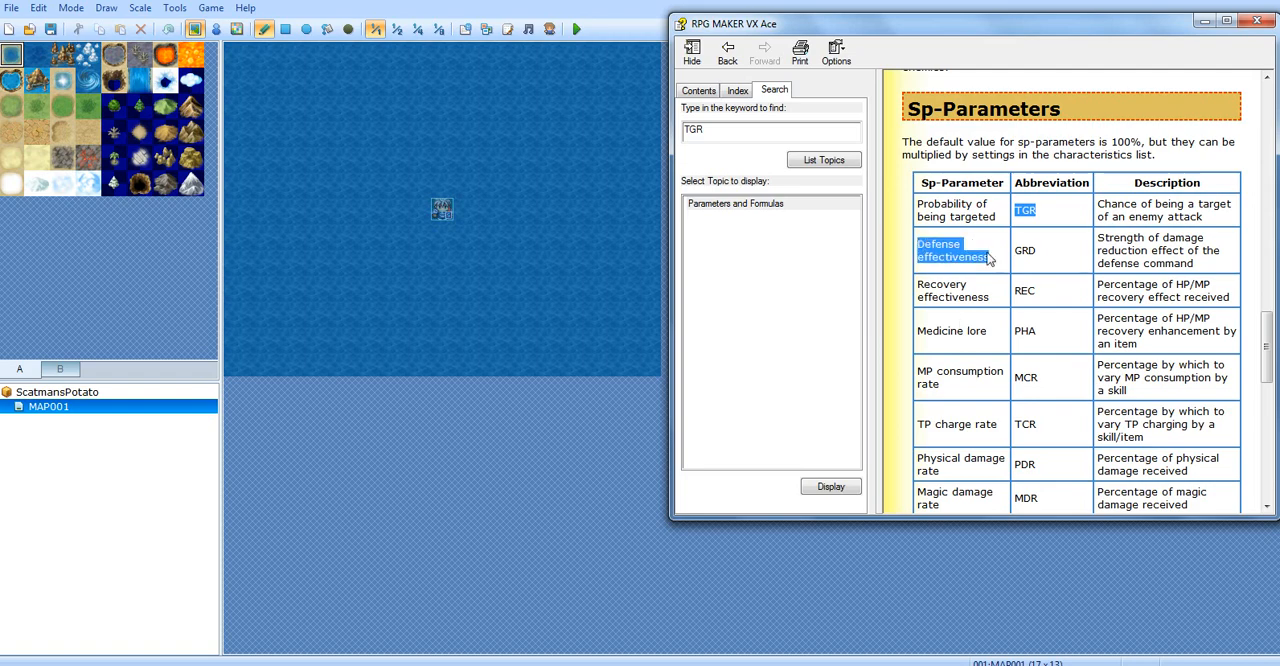
left_click_drag(1097, 238, 1224, 266)
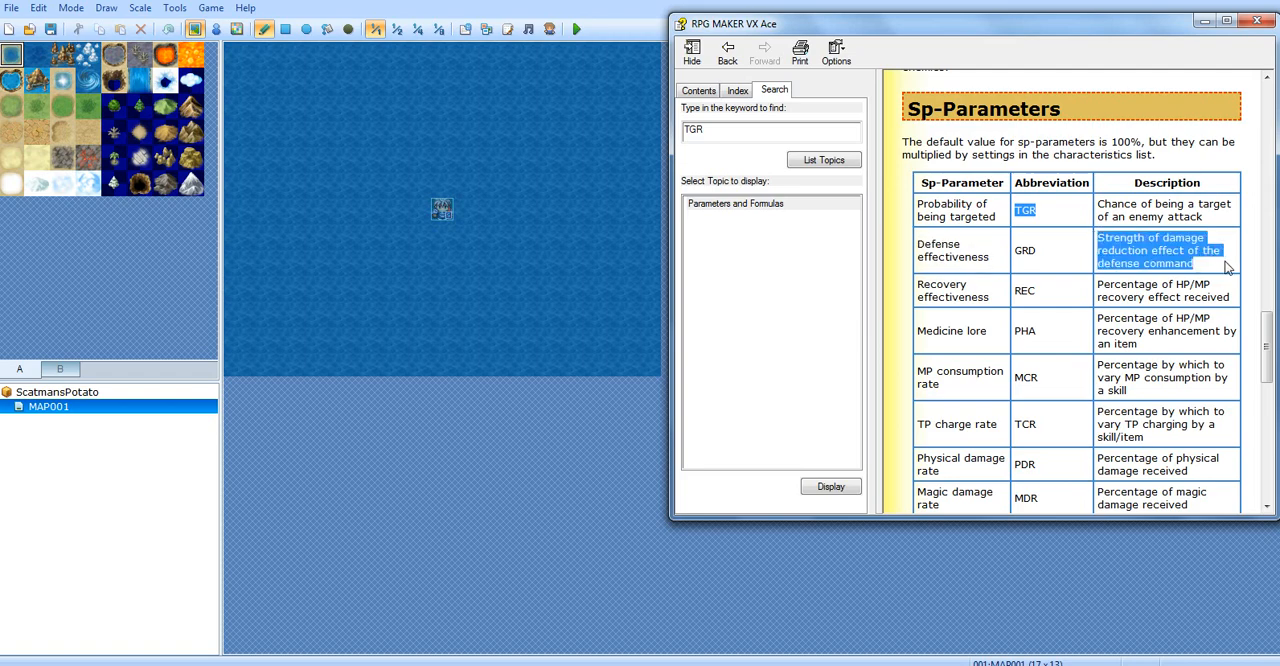
left_click(1161, 258)
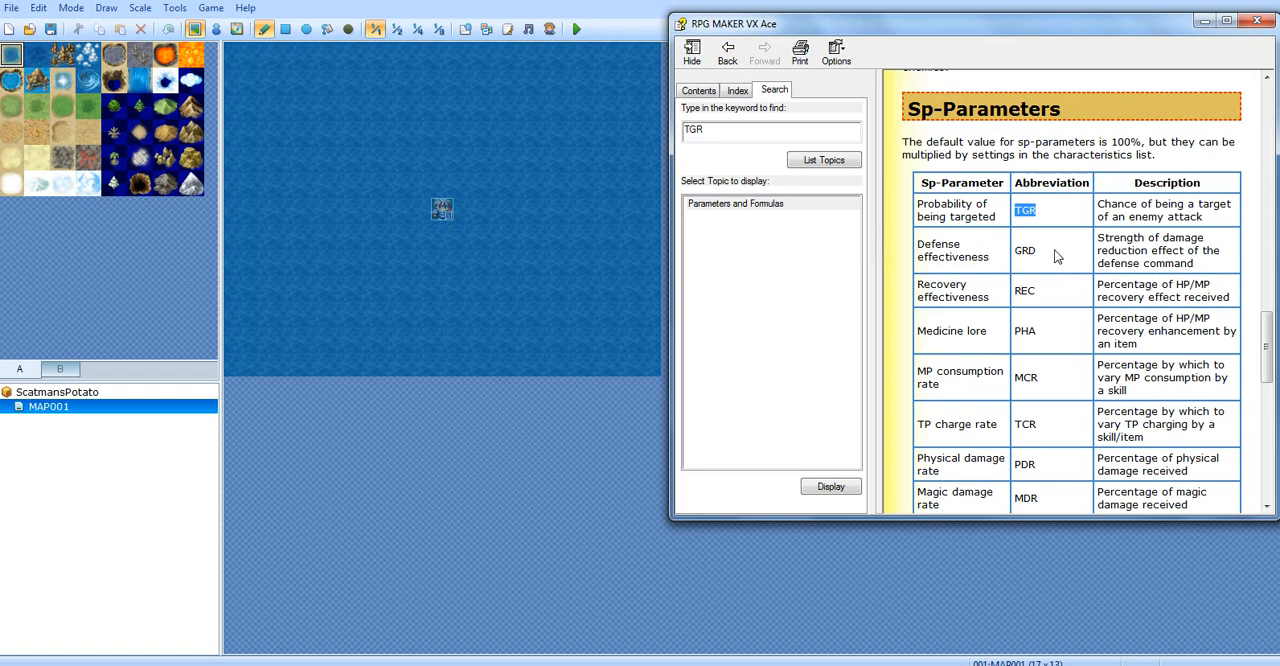
left_click_drag(1058, 257, 1016, 256)
left_click(1060, 266)
Review the recovery effectiveness (REC) and medicine lore (PHA) descriptions in the Sp-Parameter table
left_click_drag(916, 284, 1228, 299)
left_click(1041, 298)
left_click(1051, 285)
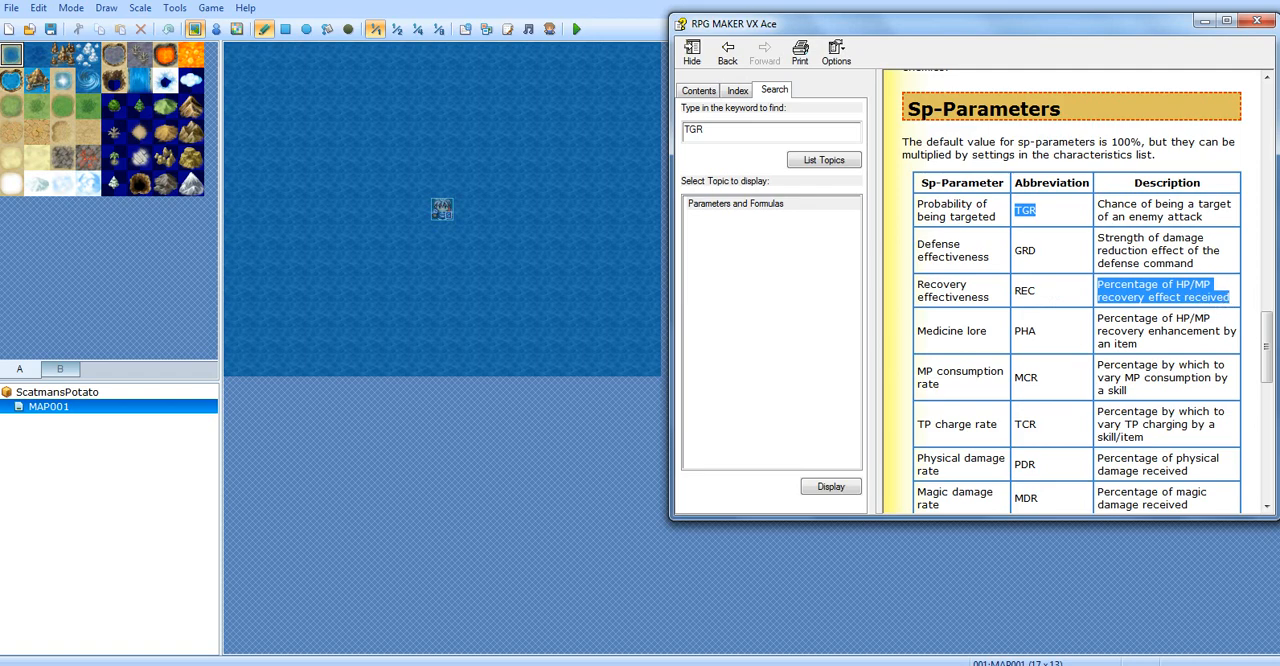
scroll(1150, 344, "down", 2)
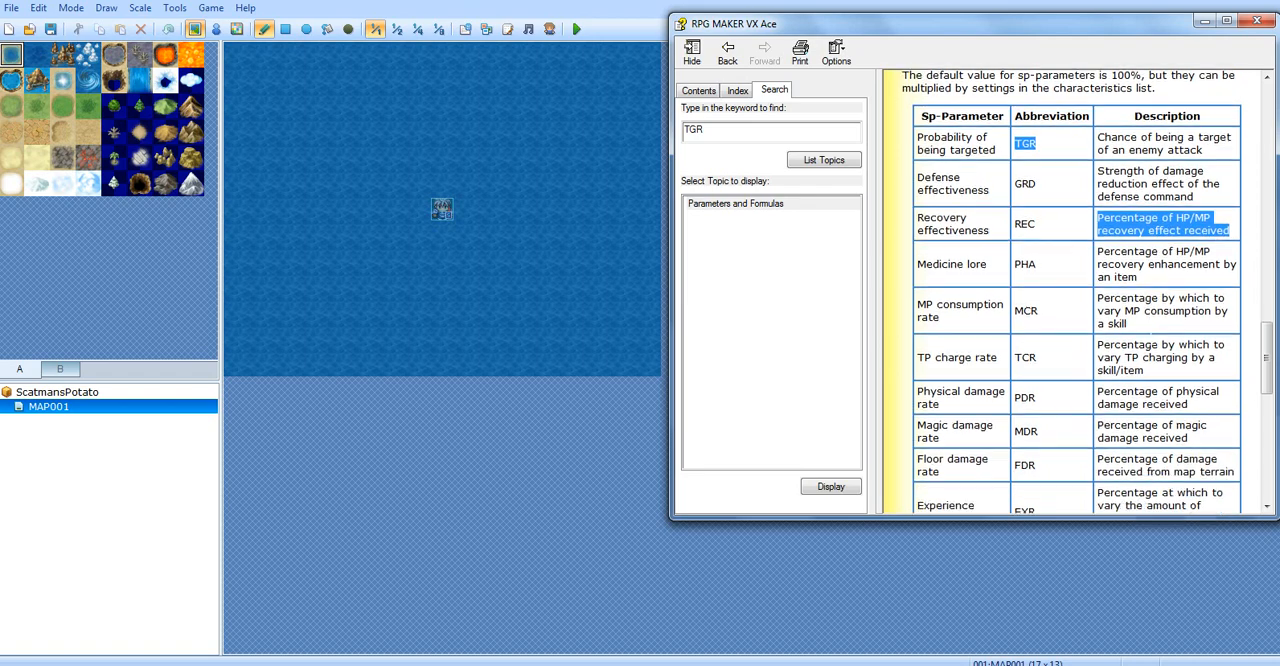
scroll(1117, 238, "up", 1)
left_click(1057, 289)
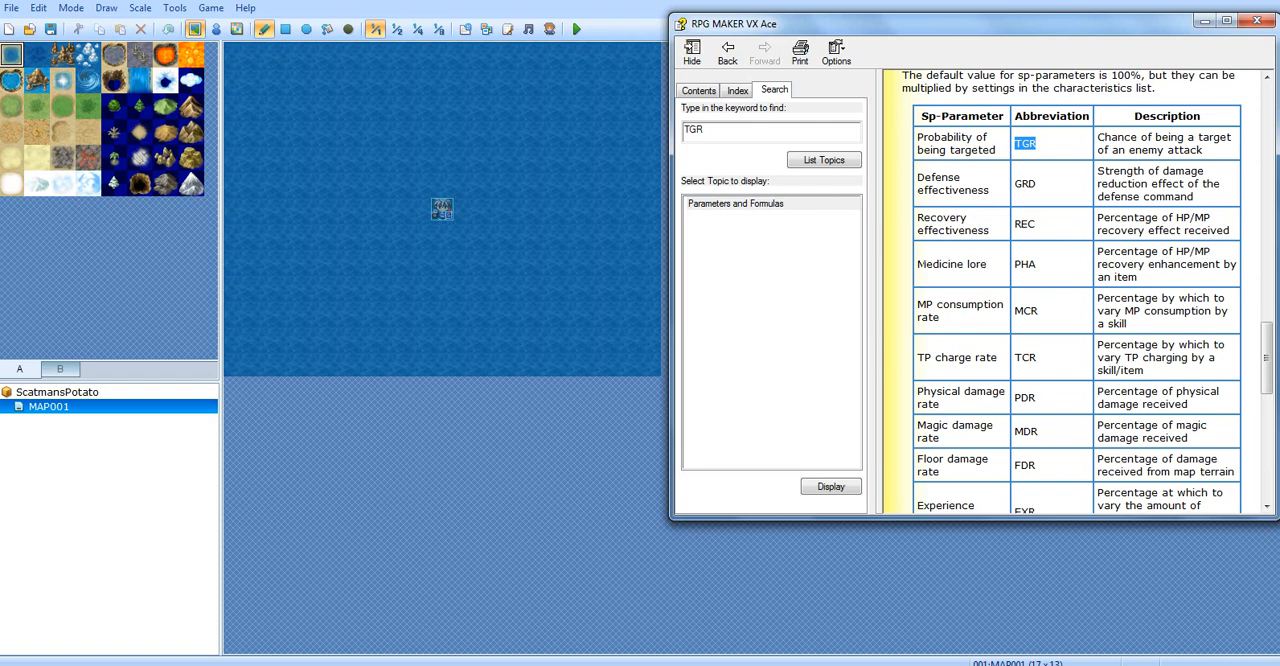
left_click_drag(917, 265, 1204, 280)
left_click(1066, 277)
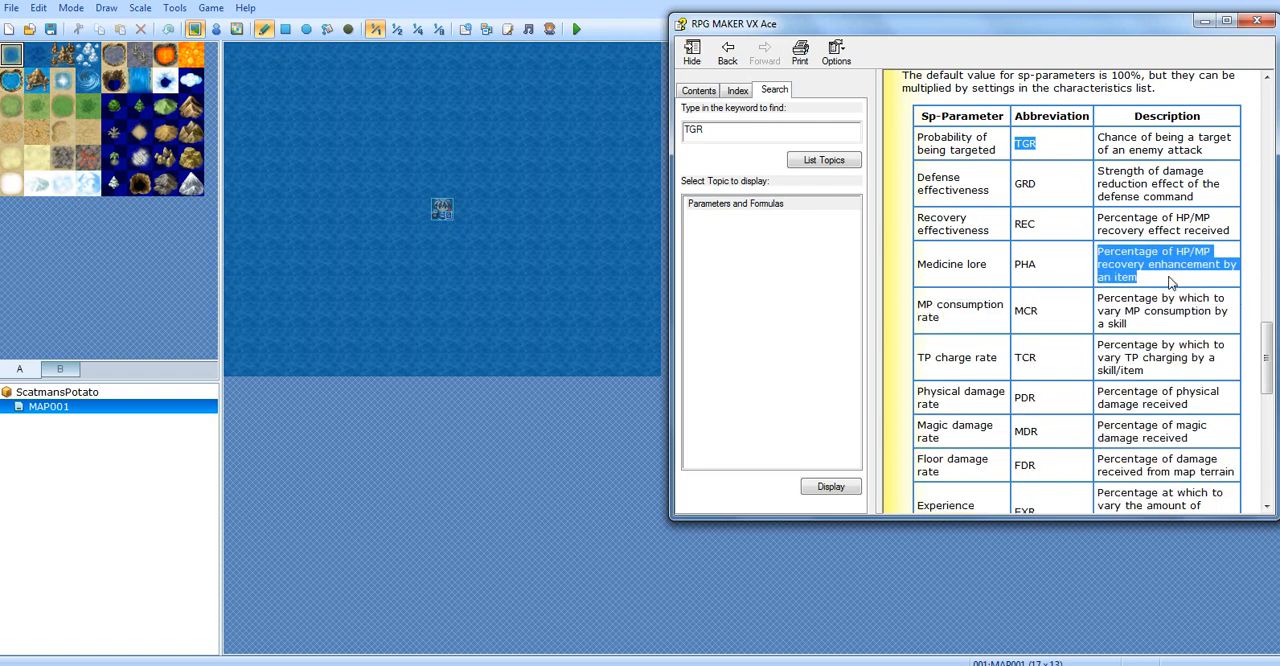
left_click(1168, 283)
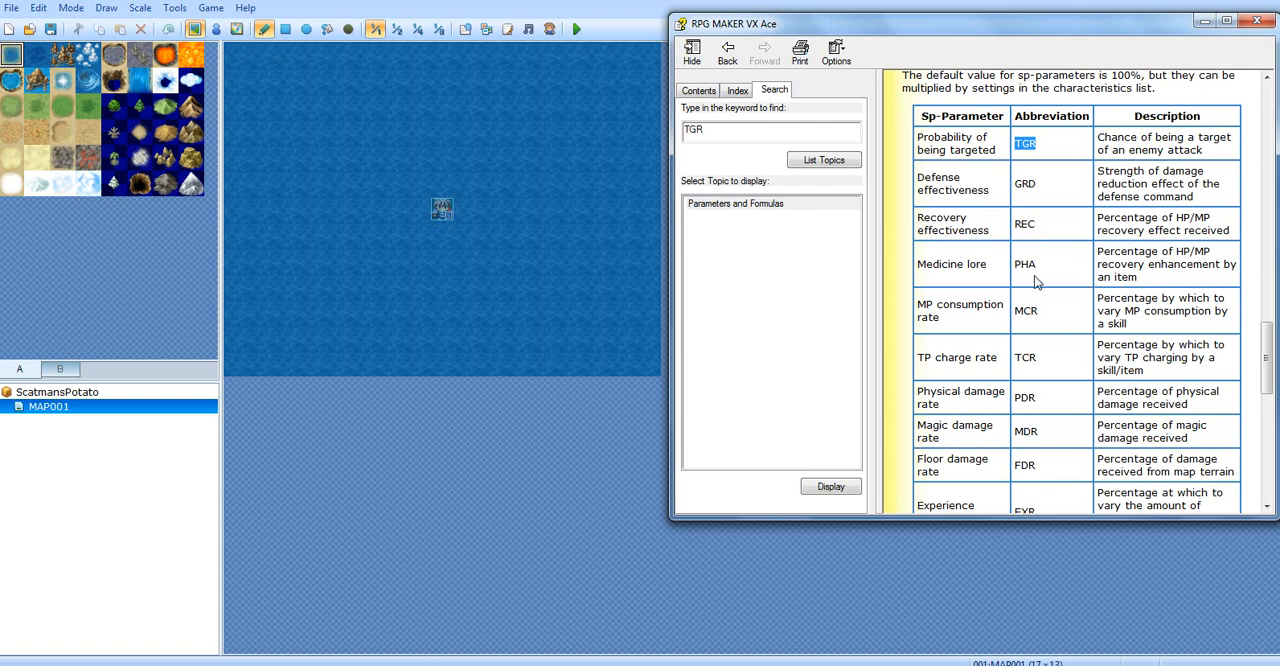
Read the MP consumption rate (MCR) entry and its description in the Sp-Parameter table
left_click_drag(912, 313, 973, 333)
left_click(973, 333)
left_click_drag(1052, 300, 1082, 296)
left_click(1127, 326)
left_click_drag(1097, 298, 1152, 330)
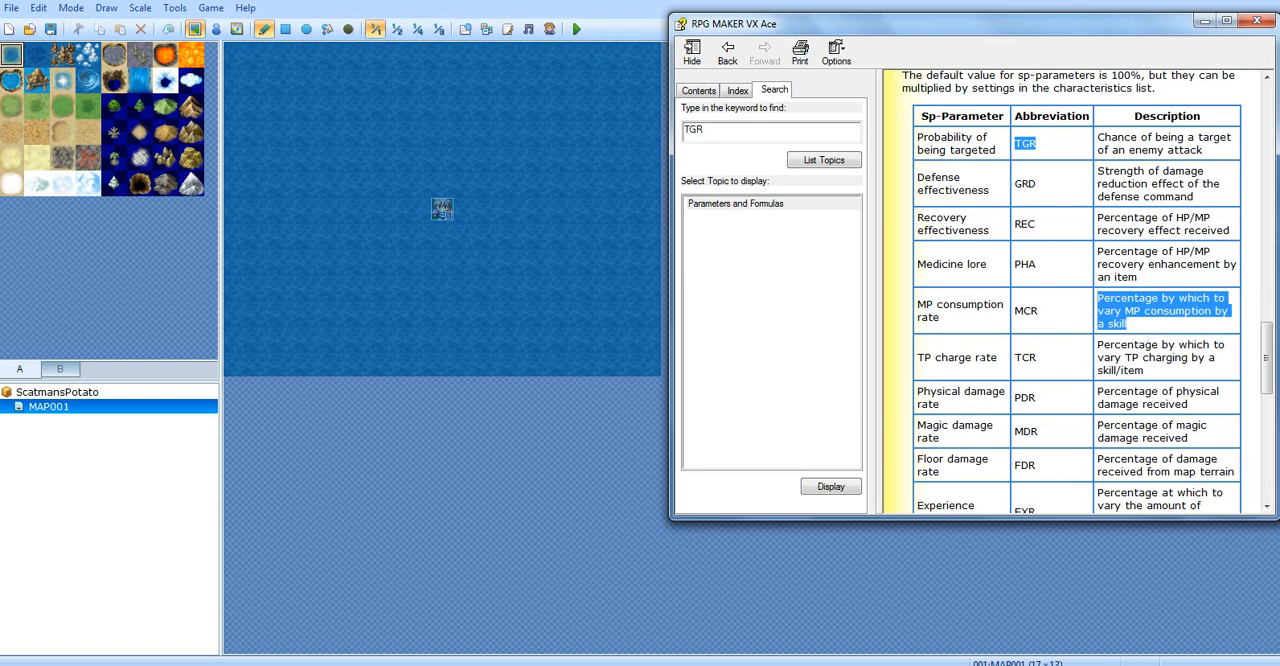
left_click(968, 370)
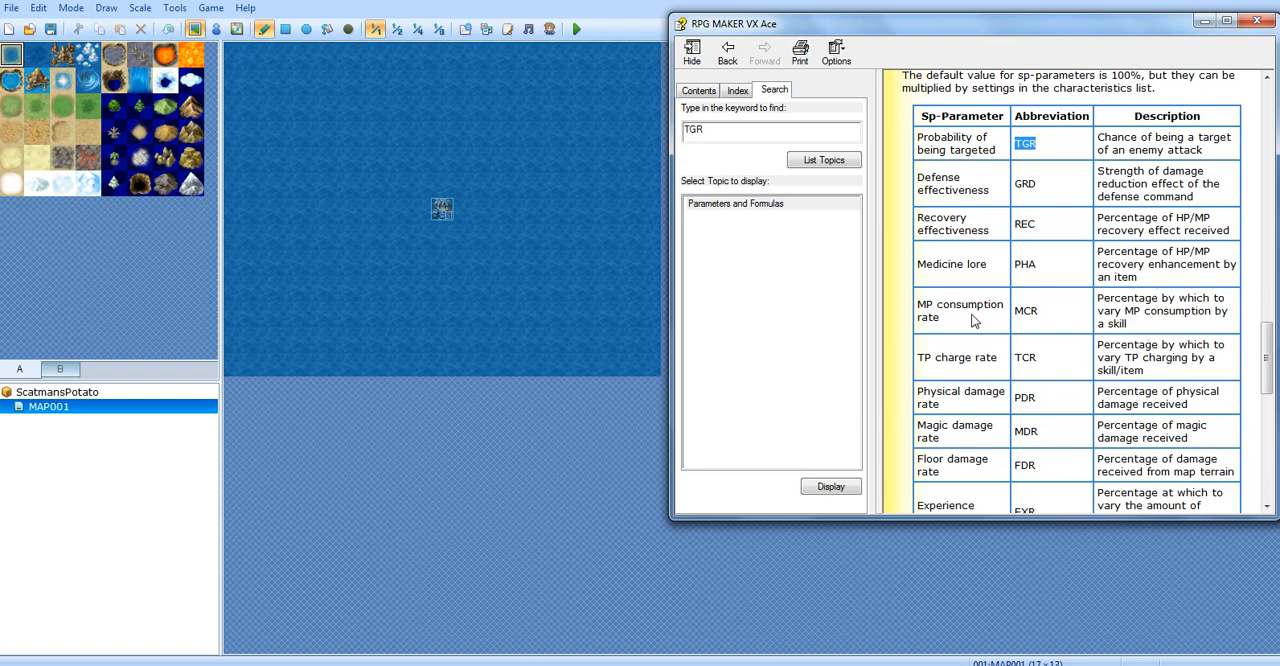
Examine the TP charge rate (TCR) description and compare it with the MP consumption rate entry above it
left_click_drag(1010, 150, 1040, 397)
left_click_drag(1085, 314, 1168, 326)
left_click(1014, 332)
double_click(1018, 357)
left_click_drag(1097, 357, 1217, 357)
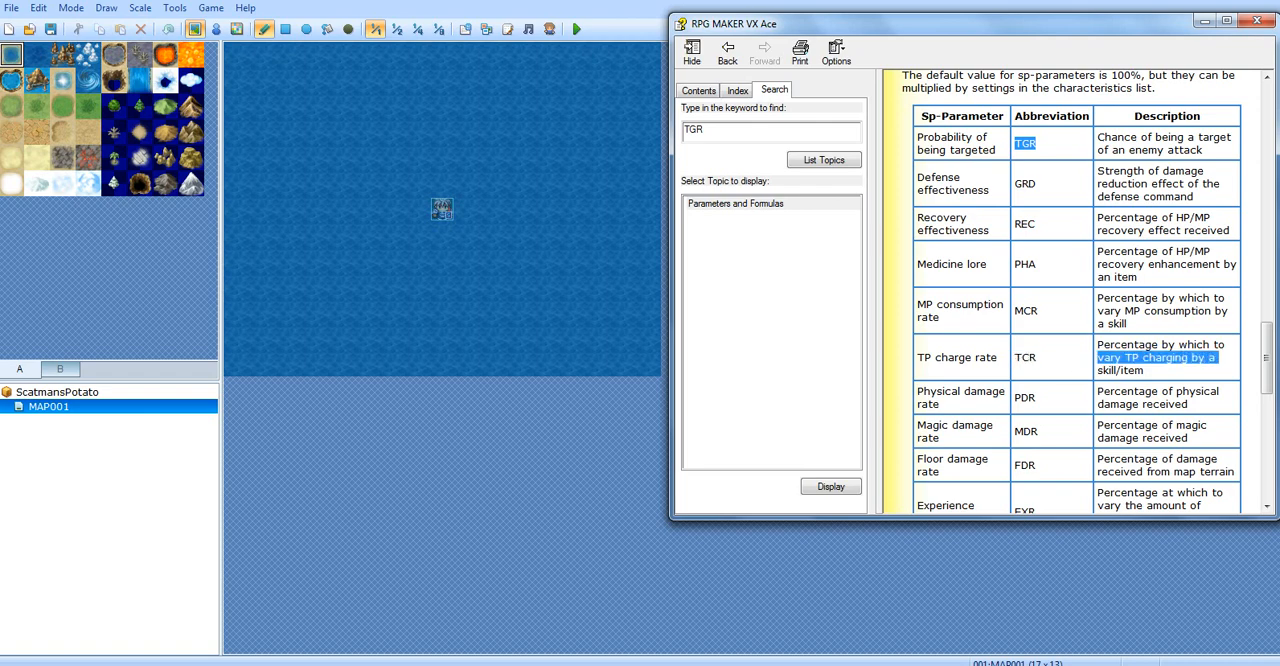
left_click(1160, 357)
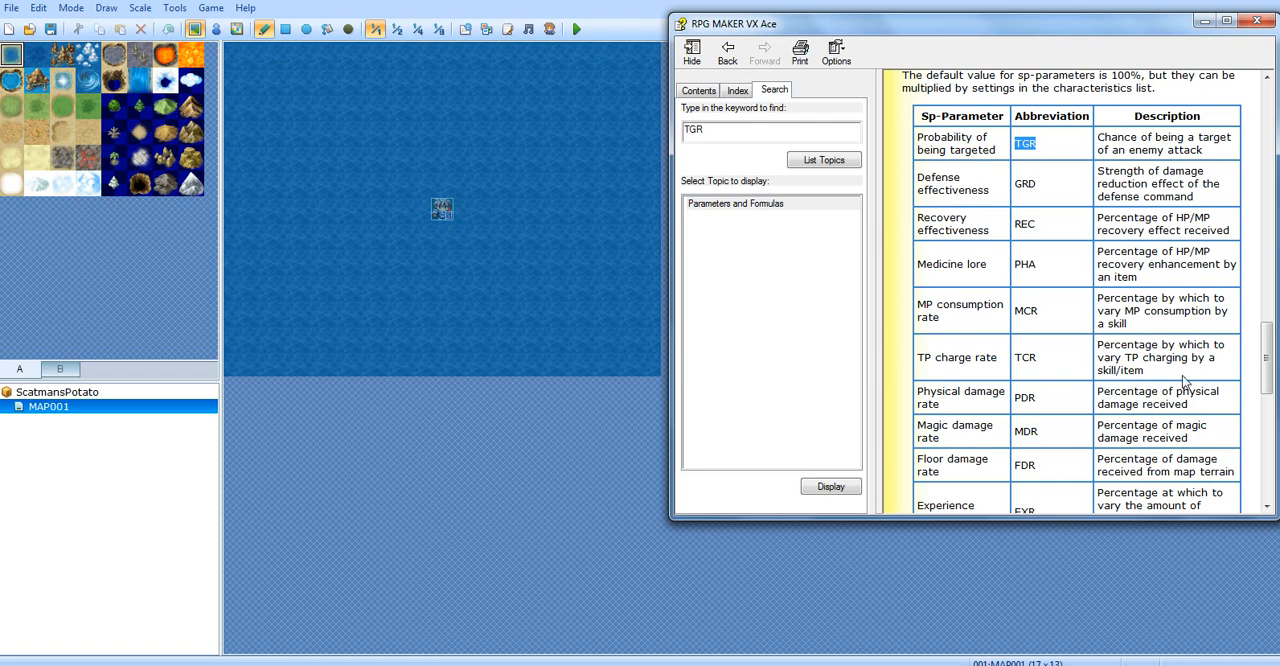
left_click_drag(1163, 371, 1110, 336)
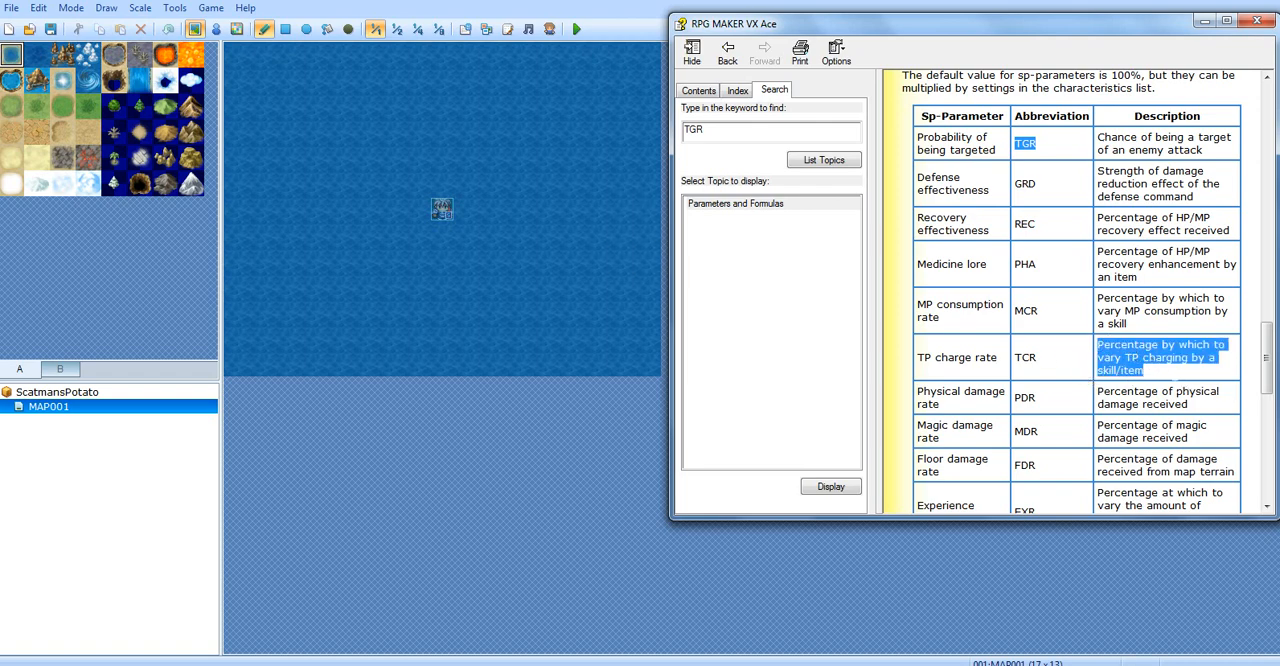
left_click(1175, 373)
left_click_drag(1155, 321, 1137, 273)
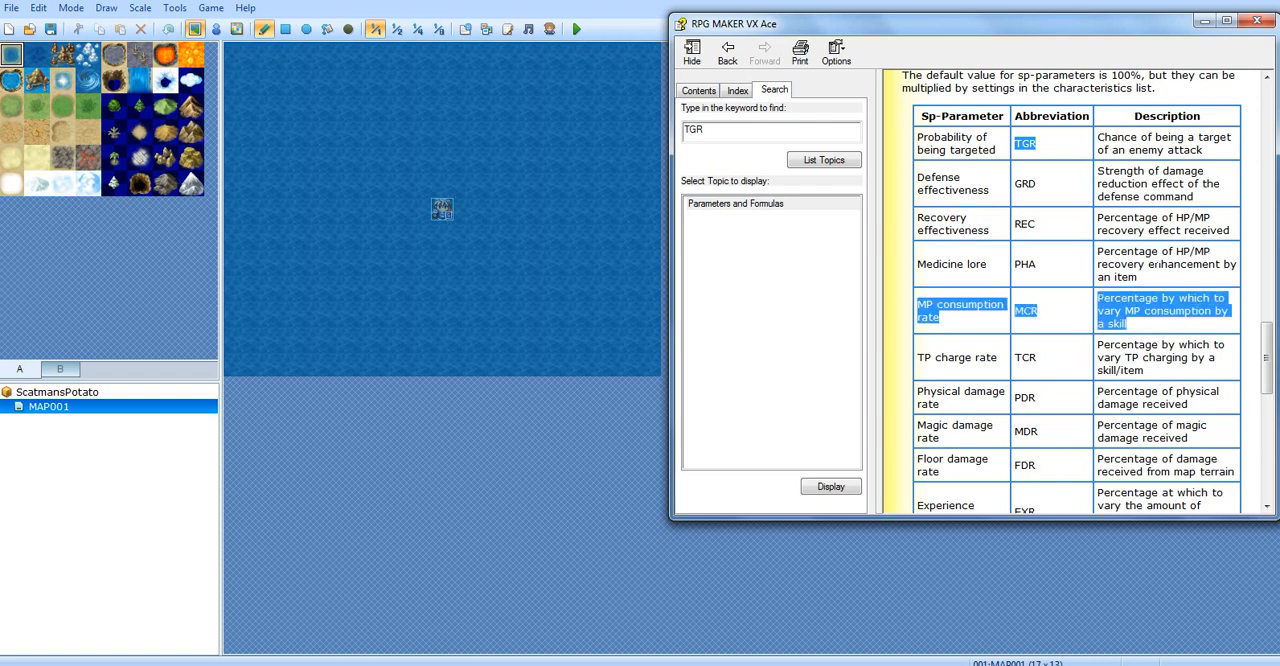
left_click(1142, 285)
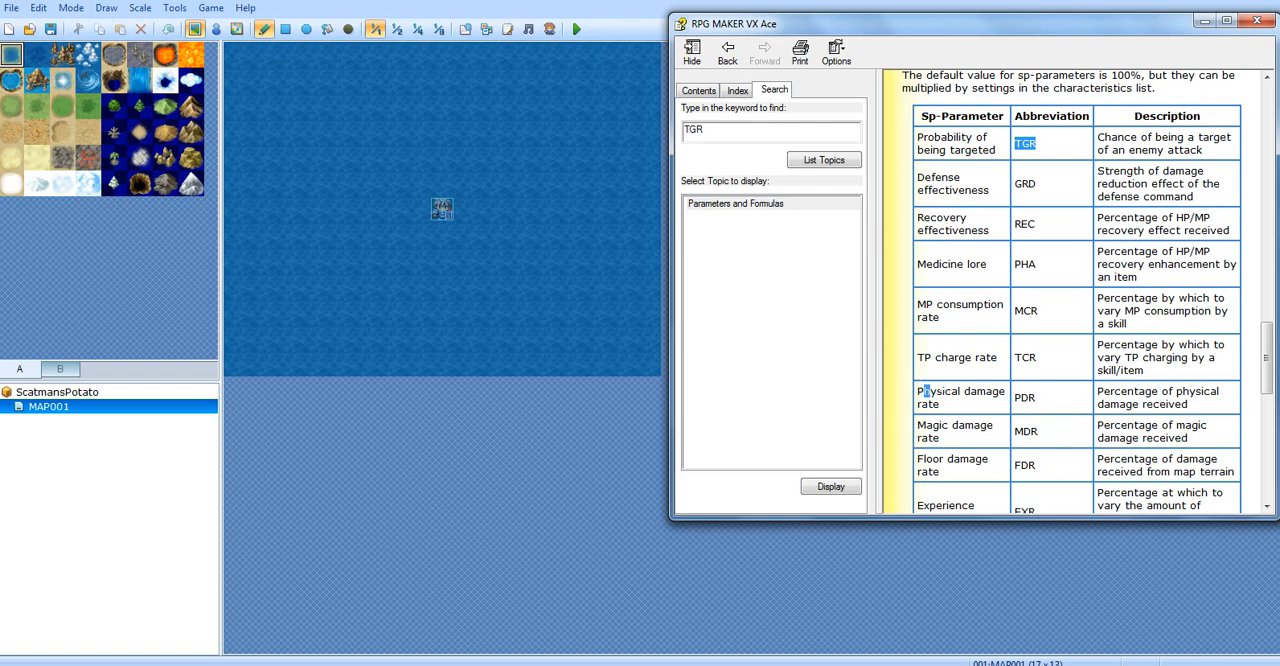
Read the physical damage rate (PDR) entry and its description in the Sp-Parameter table
left_click_drag(930, 392, 1192, 405)
left_click(1021, 405)
left_click(1083, 398)
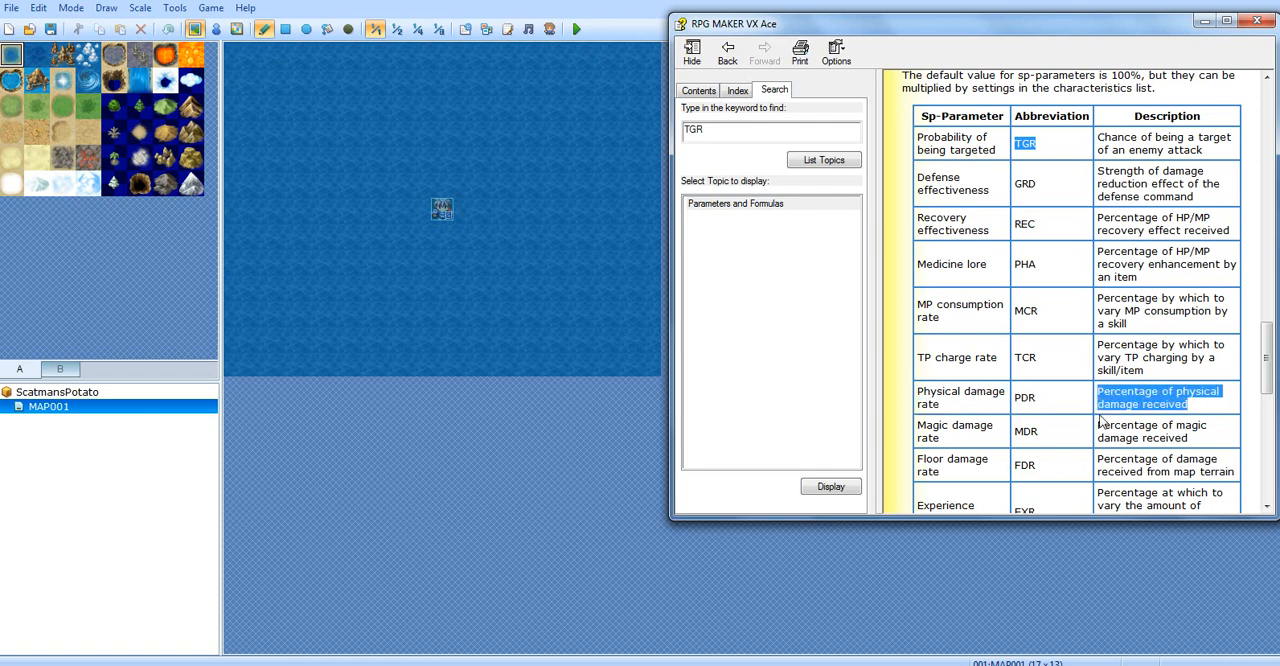
left_click(1226, 420)
Review the magic damage rate (MDR) entry and its description in the Sp-Parameter table
scroll(1150, 425, "down", 1)
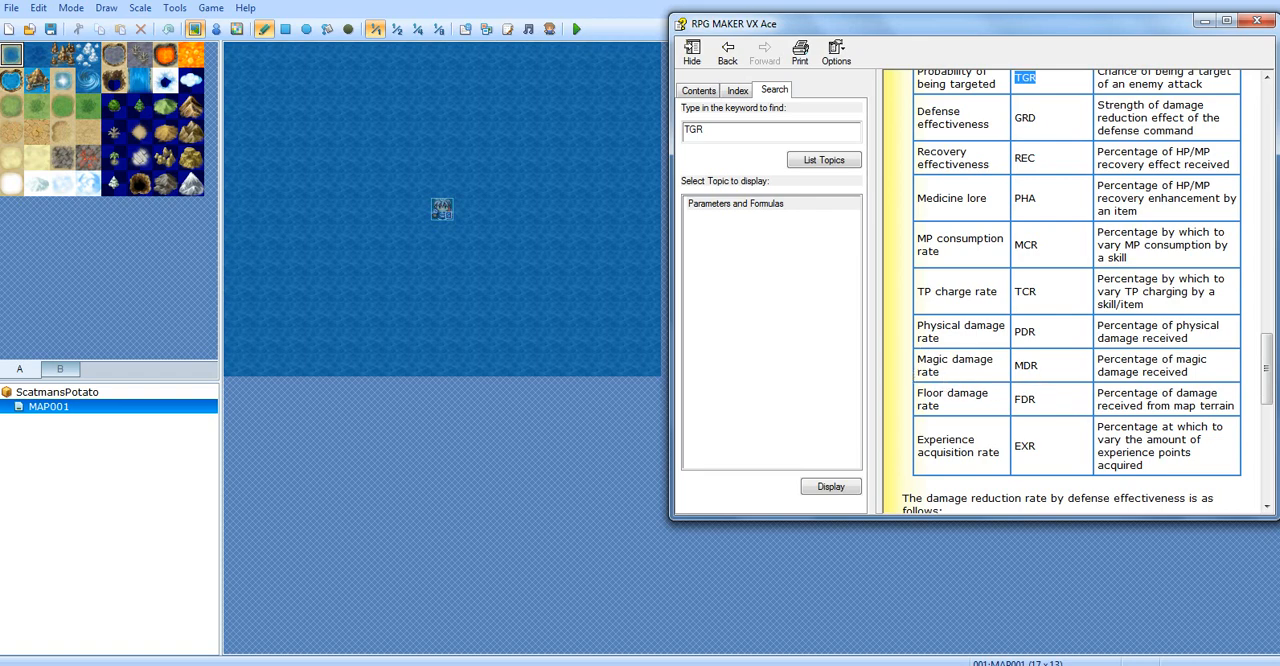
double_click(1026, 366)
left_click(1094, 364)
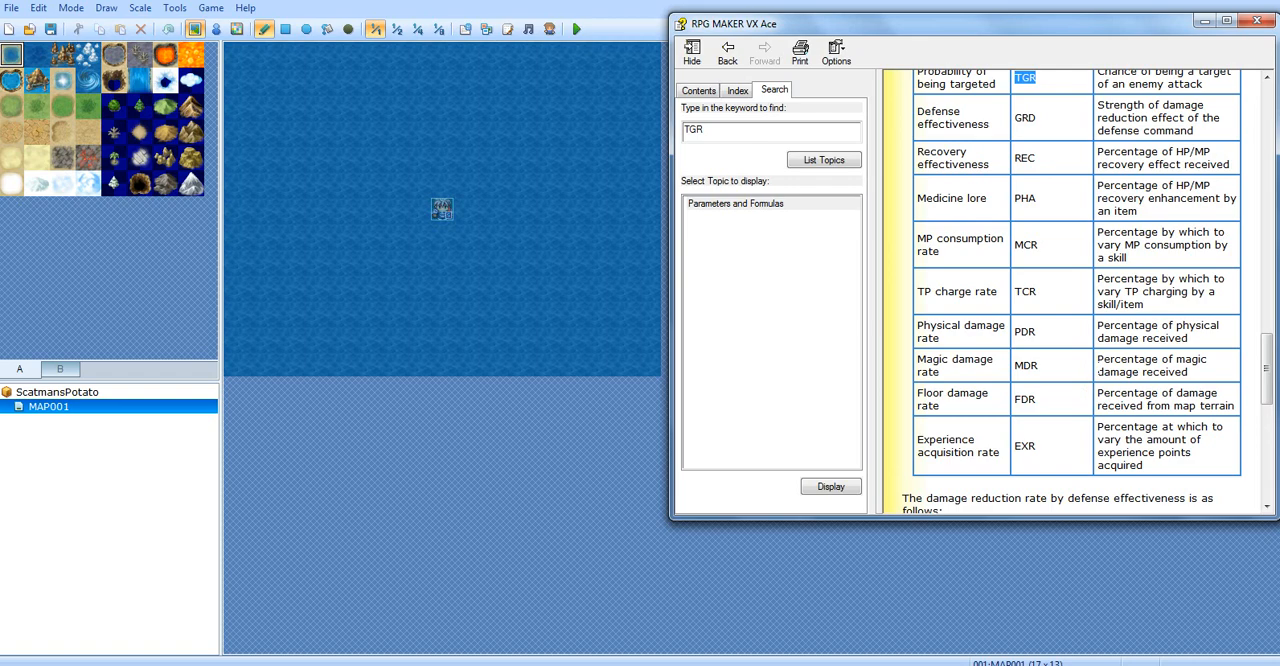
left_click_drag(914, 360, 1048, 364)
left_click(1000, 366)
left_click(1097, 364)
left_click_drag(1008, 368, 1122, 366)
left_click(1203, 358)
left_click_drag(1200, 354, 1098, 236)
Read the floor damage rate (FDR) entry about damage from map terrain in the Sp-Parameter table
left_click(953, 414)
left_click_drag(918, 392, 1207, 410)
left_click(983, 413)
left_click(1092, 400)
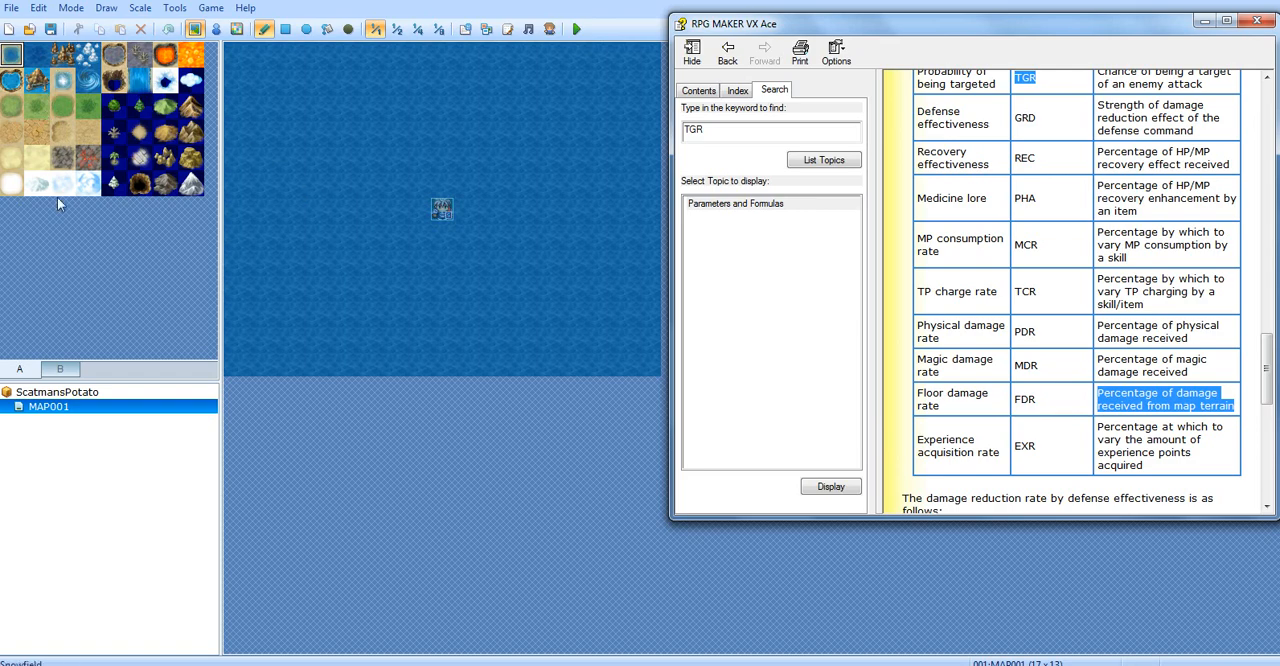
Paint an orange lava pool on the map and cover its upper part with the other lava tile, extending it diagonally
left_click(62, 131)
left_click(163, 56)
mouse_move(334, 189)
left_mouse_down()
mouse_move(300, 222)
mouse_move(357, 141)
left_mouse_up()
left_click(116, 56)
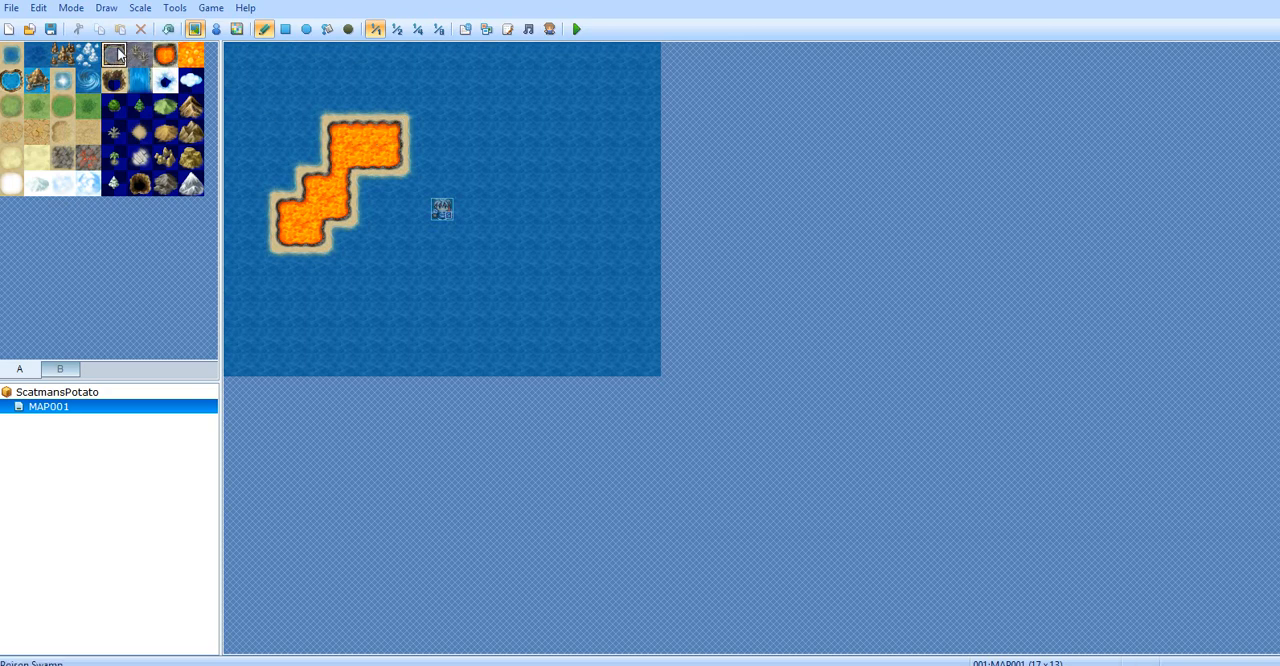
left_click(191, 55)
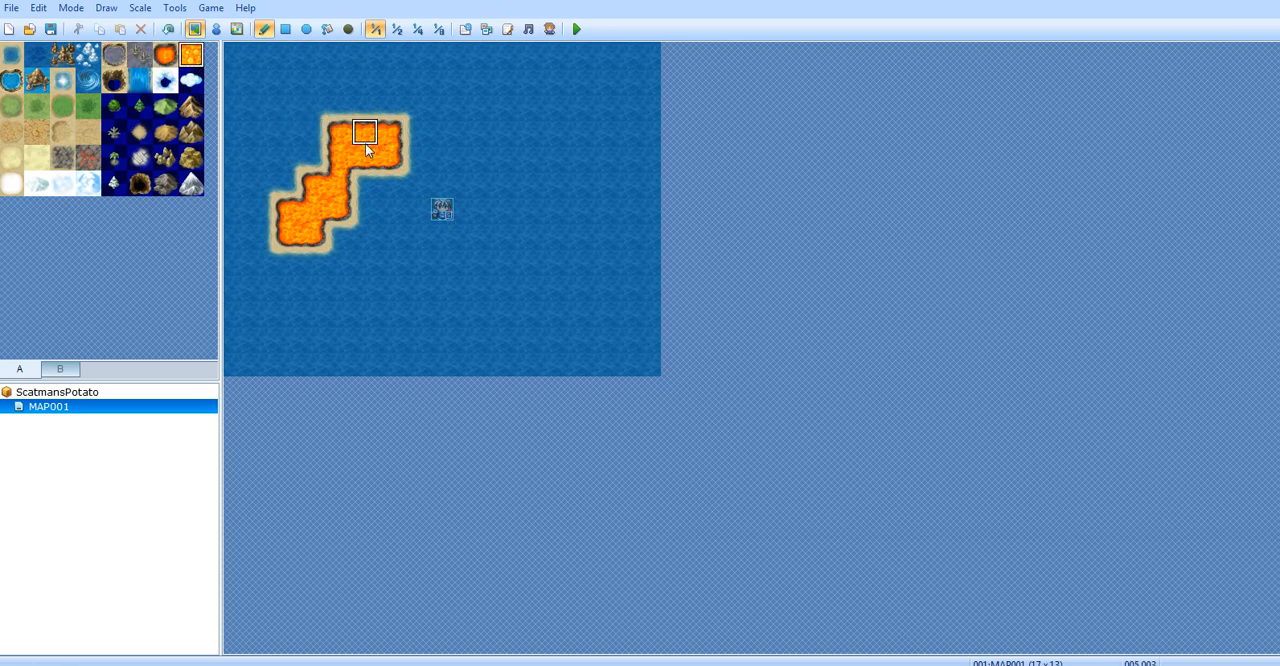
mouse_move(365, 143)
left_mouse_down()
mouse_move(348, 151)
mouse_move(455, 178)
mouse_move(442, 160)
left_mouse_up()
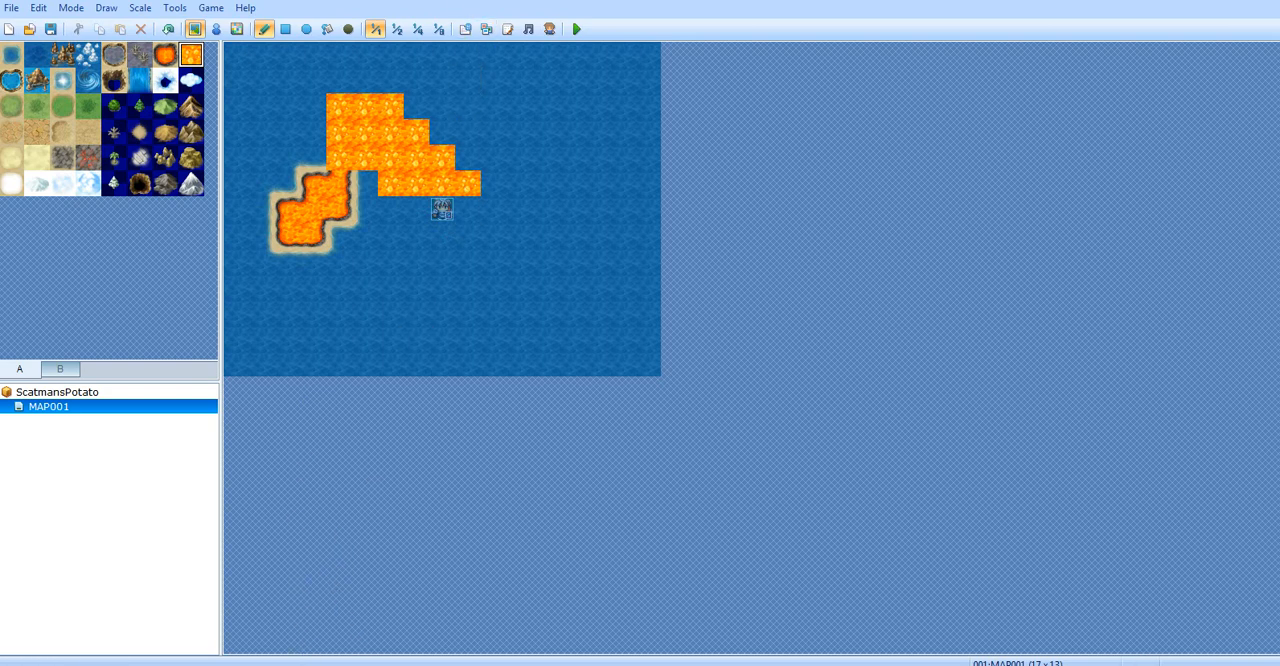
Return to the help window and read the experience acquisition rate (EXR) entry in the Sp-Parameter table
mouse_move(360, 655)
left_click(446, 623)
left_click(1228, 418)
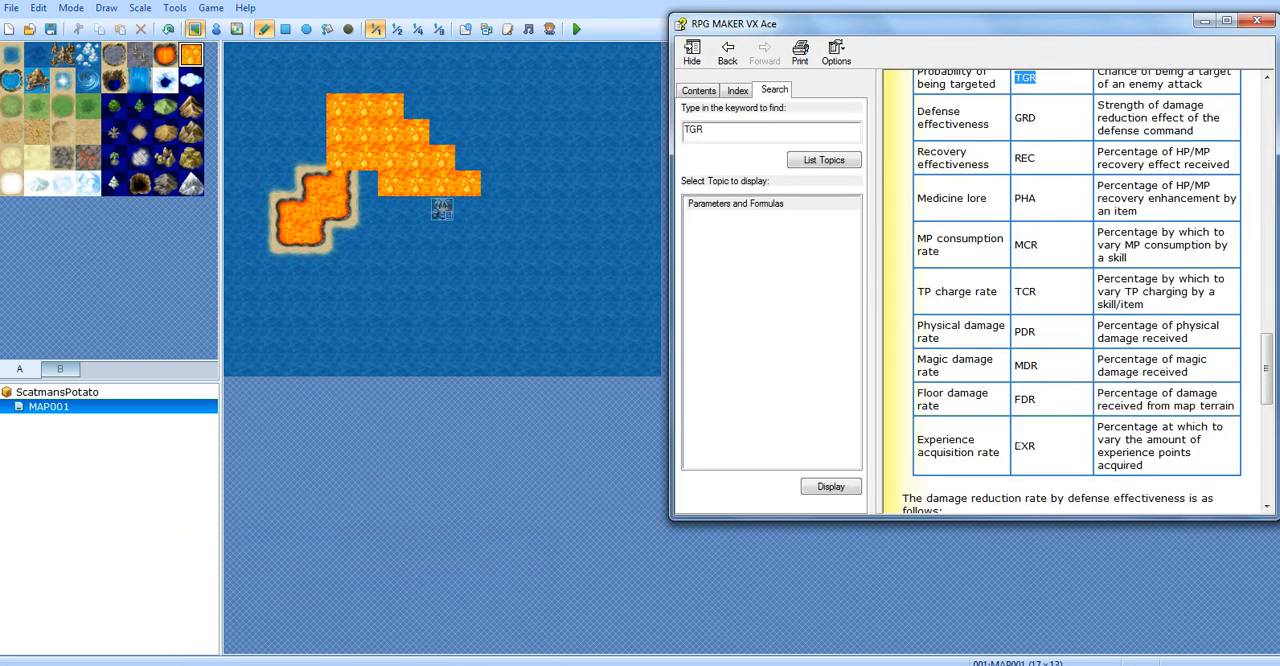
scroll(1228, 420, "down", 3)
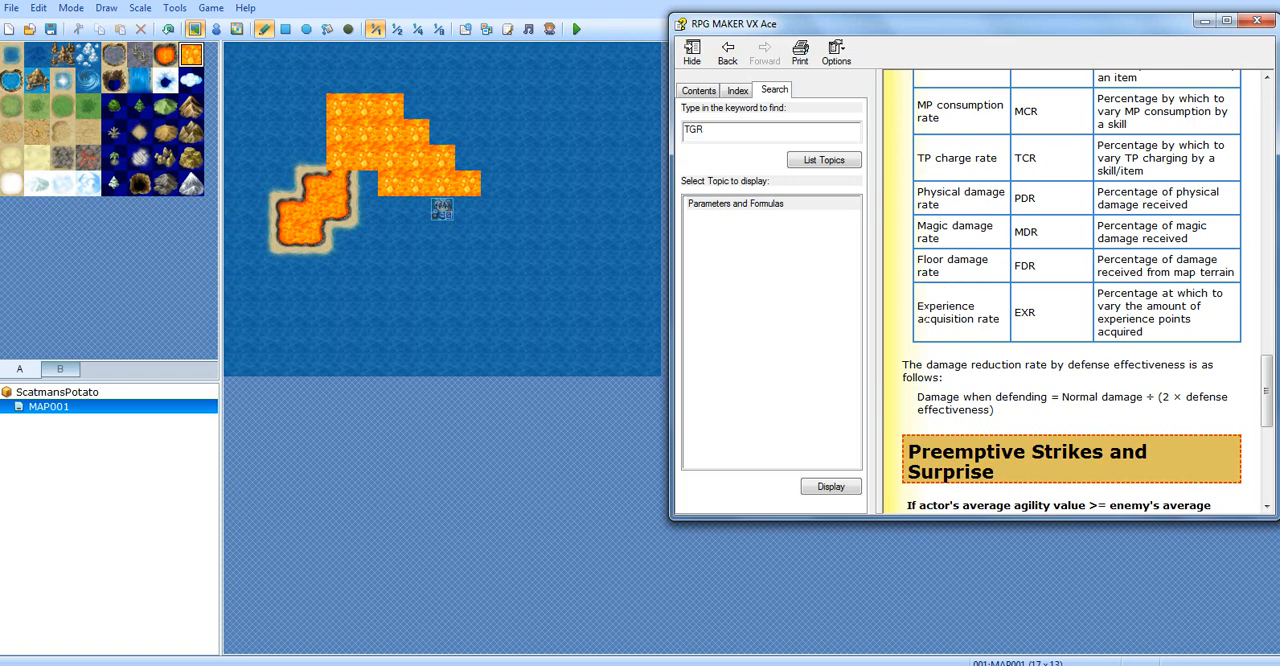
left_click_drag(915, 304, 995, 332)
left_click(995, 335)
double_click(966, 319)
left_click(1017, 322)
double_click(968, 322)
left_click(1070, 321)
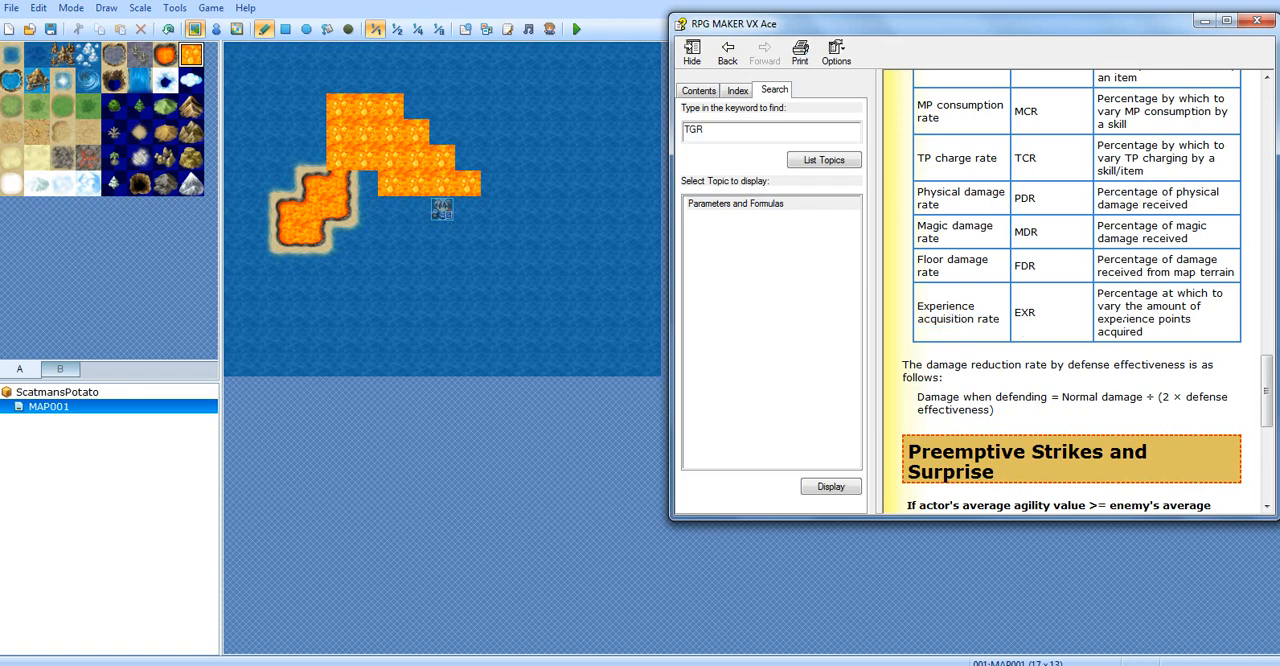
double_click(1028, 312)
left_click(1072, 317)
Skim the Preemptive Strikes and Surprise section and the Escape Success Rate section of the help page
scroll(1095, 367, "down", 5)
scroll(1095, 367, "up", 2)
scroll(1095, 367, "down", 5)
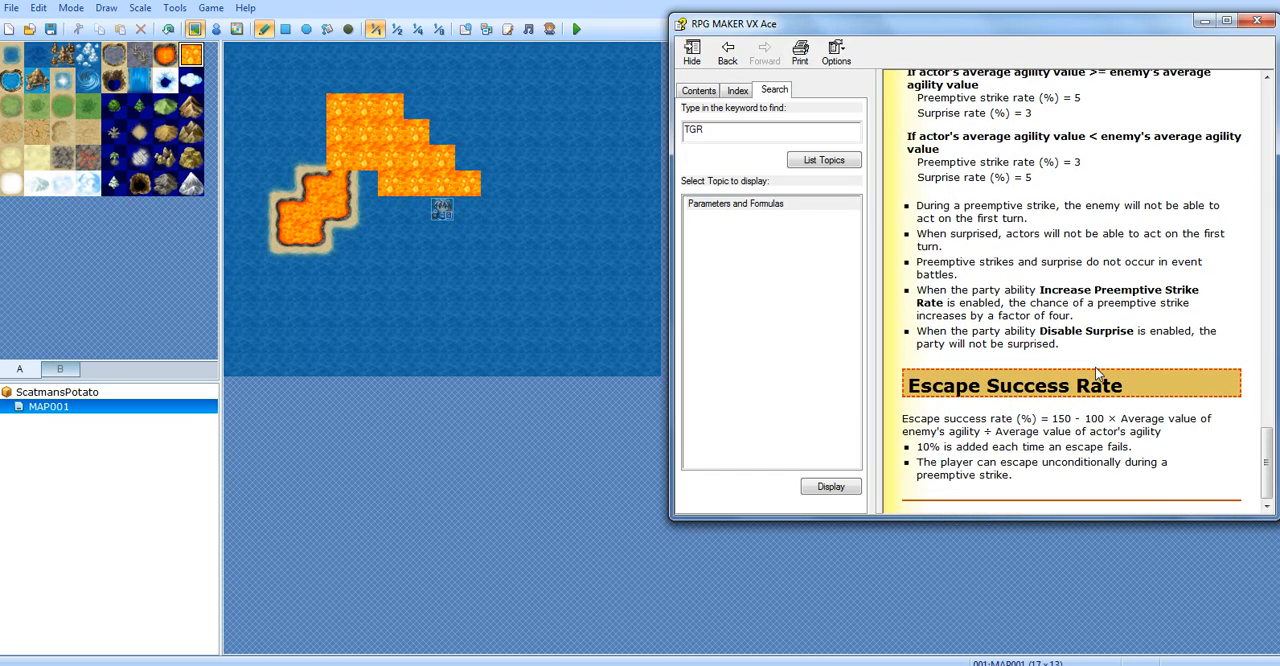
Look back through the Ex-Parameters and Sp-Parameters sections and return to the basic Parameters table
scroll(1095, 367, "up", 20)
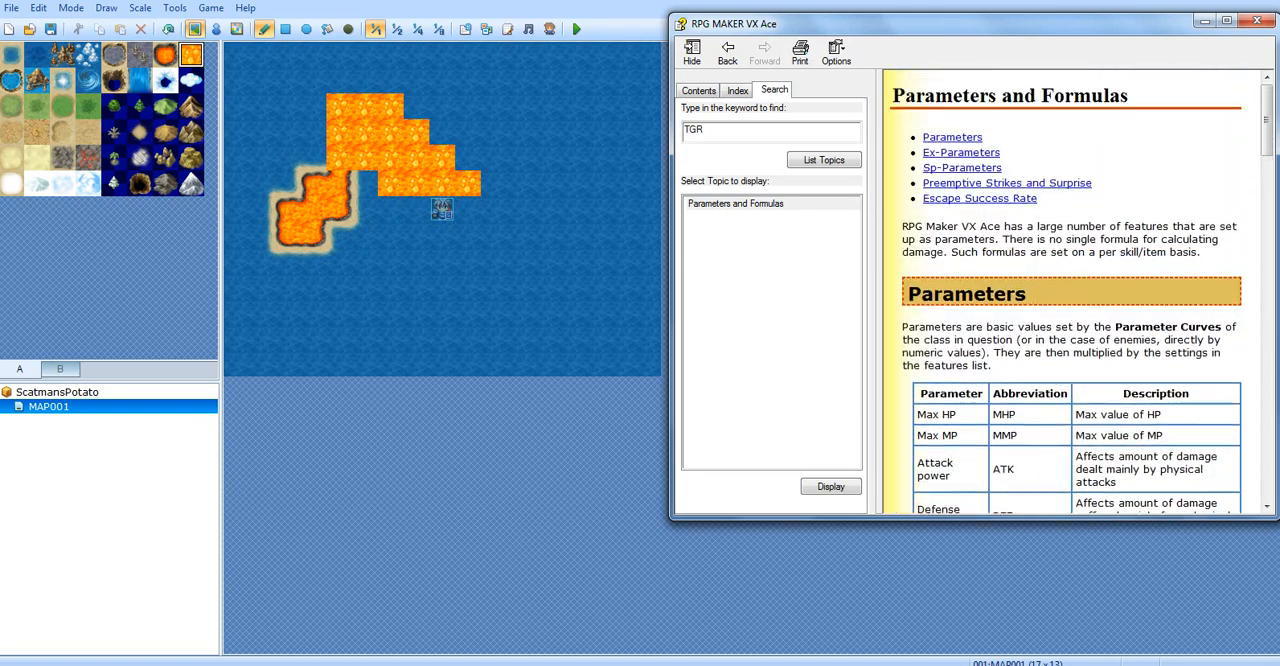
scroll(1055, 338, "down", 15)
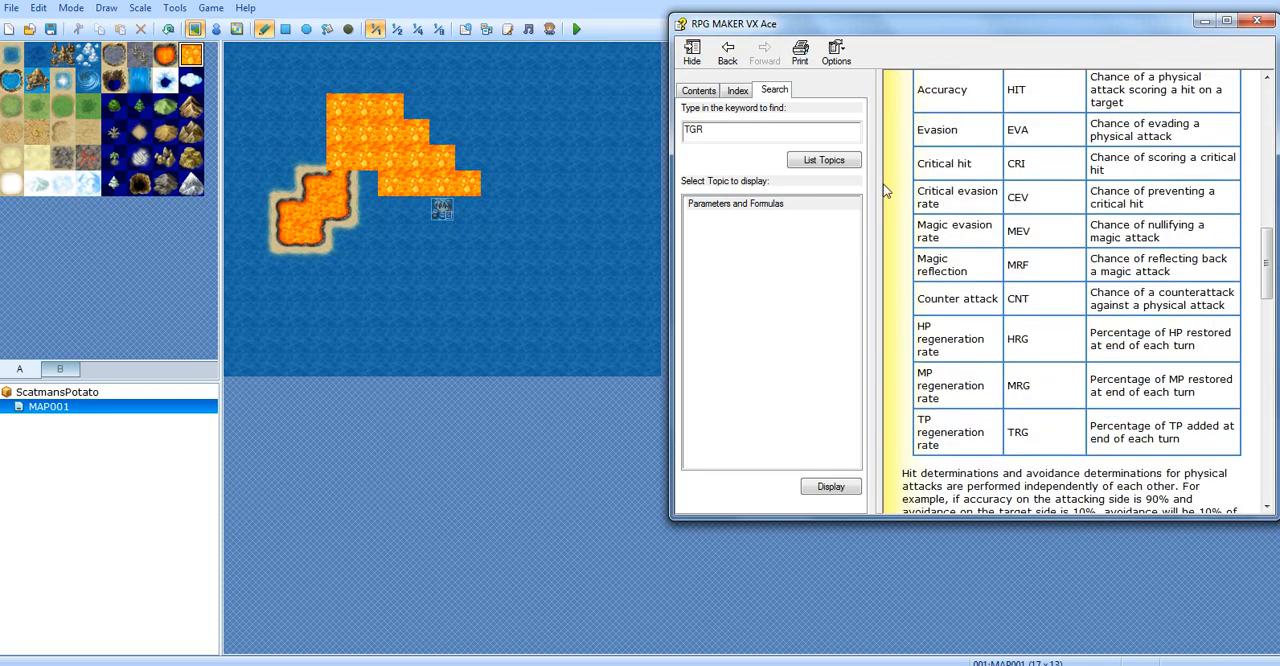
scroll(900, 185, "up", 3)
scroll(1022, 235, "up", 7)
scroll(1028, 270, "down", 18)
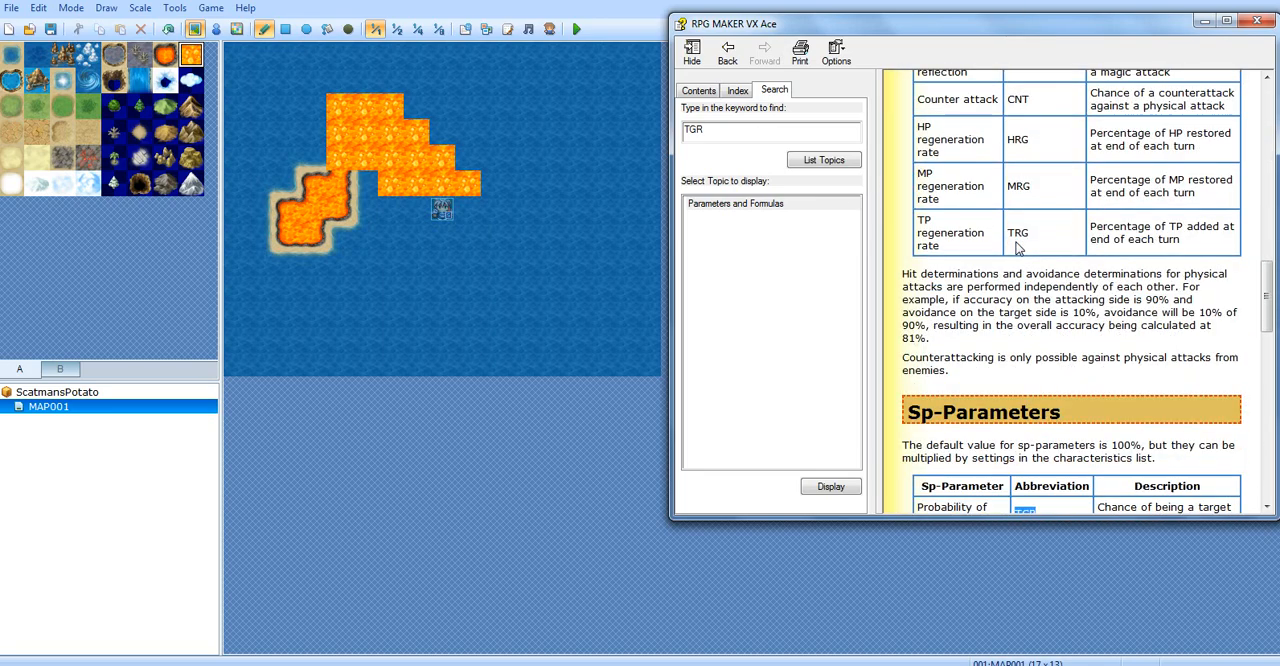
scroll(1035, 315, "up", 8)
scroll(1035, 300, "up", 12)
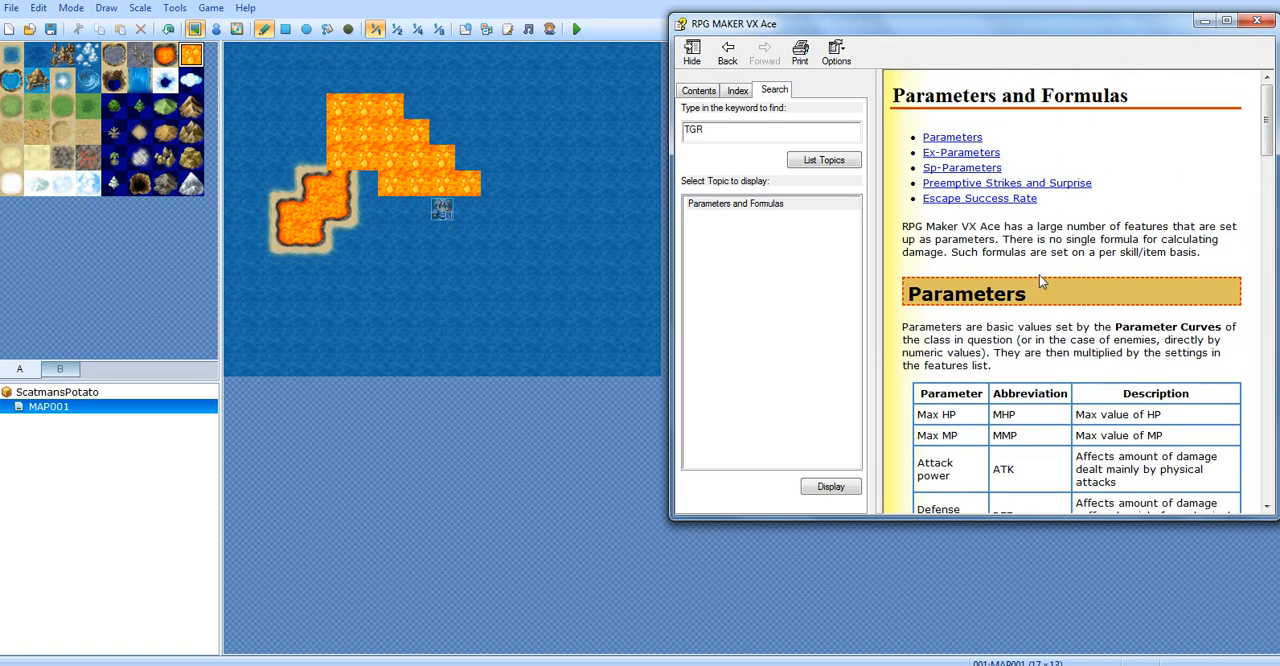
scroll(1039, 275, "down", 6)
scroll(1039, 275, "up", 3)
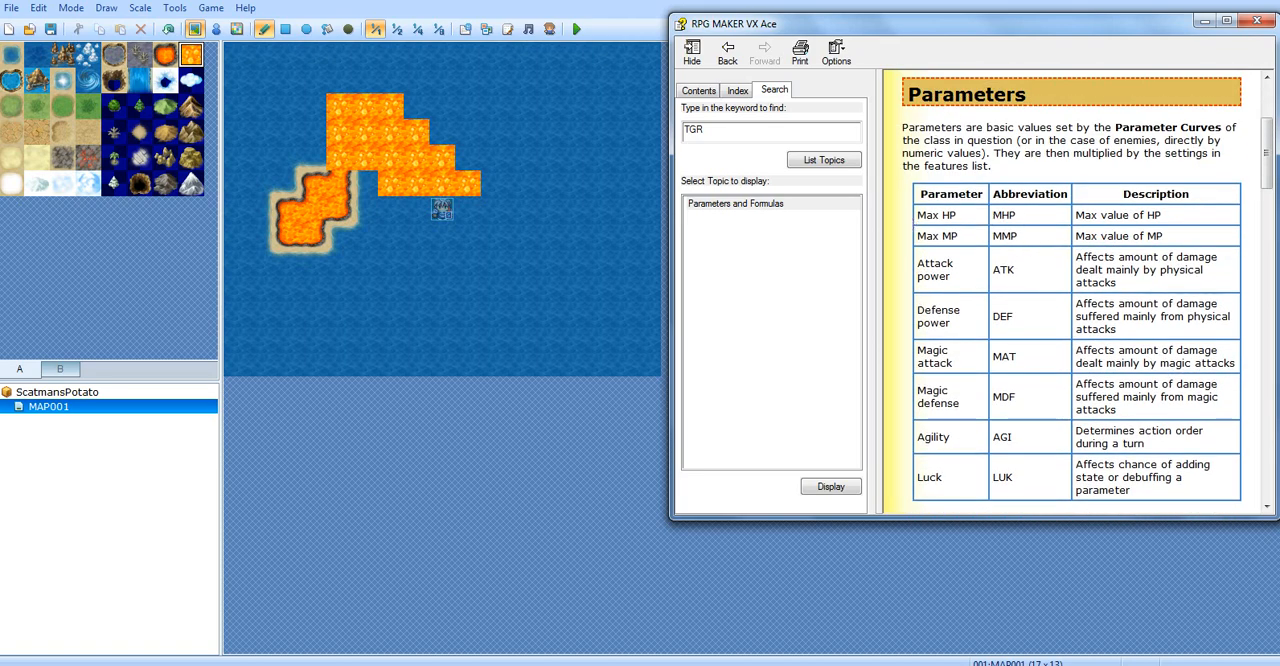
Review the basic parameters from MHP and MMP through LUK in the Parameters table, and close the help
left_click_drag(998, 215, 1018, 238)
left_click(1008, 238)
double_click(996, 272)
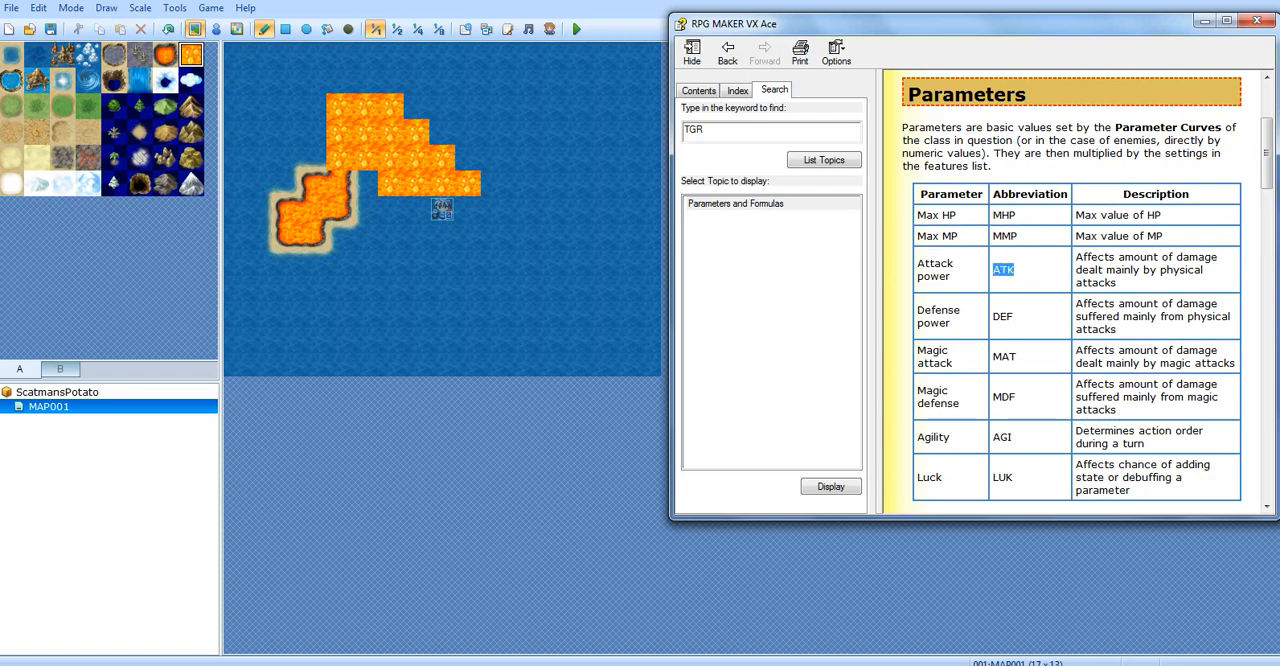
double_click(1002, 316)
double_click(1003, 356)
double_click(1003, 397)
double_click(1002, 437)
double_click(1002, 477)
scroll(1057, 476, "down", 3)
scroll(1057, 476, "up", 1)
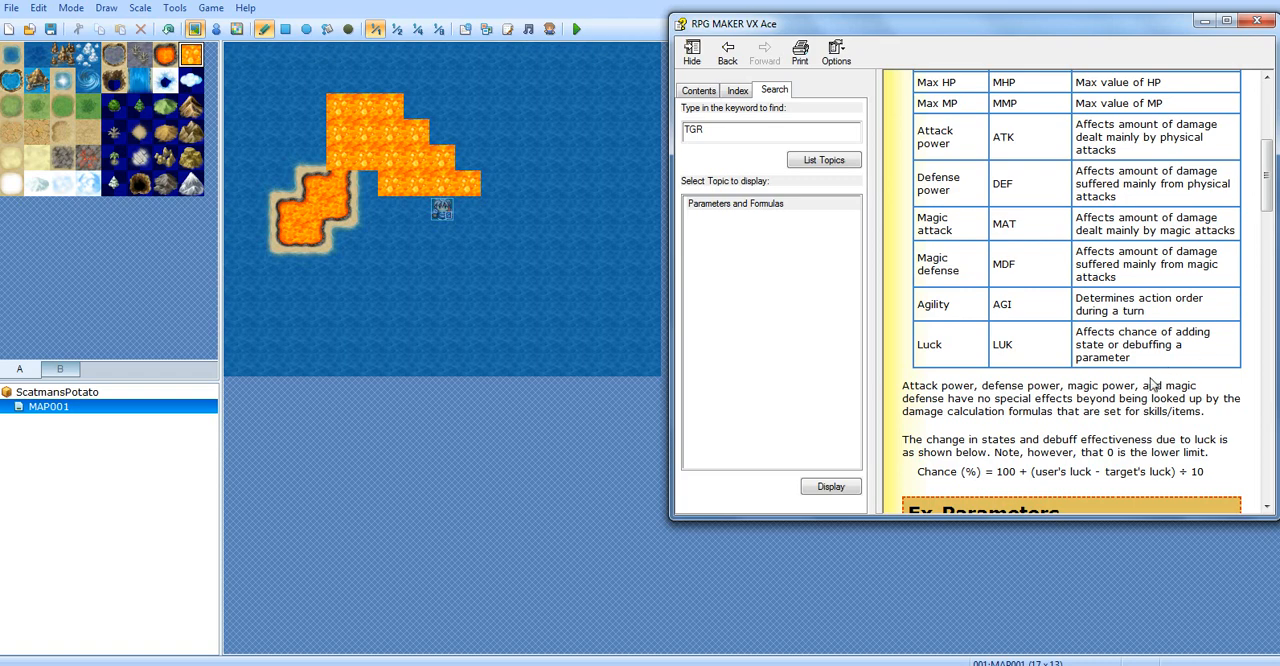
scroll(1116, 407, "up", 5)
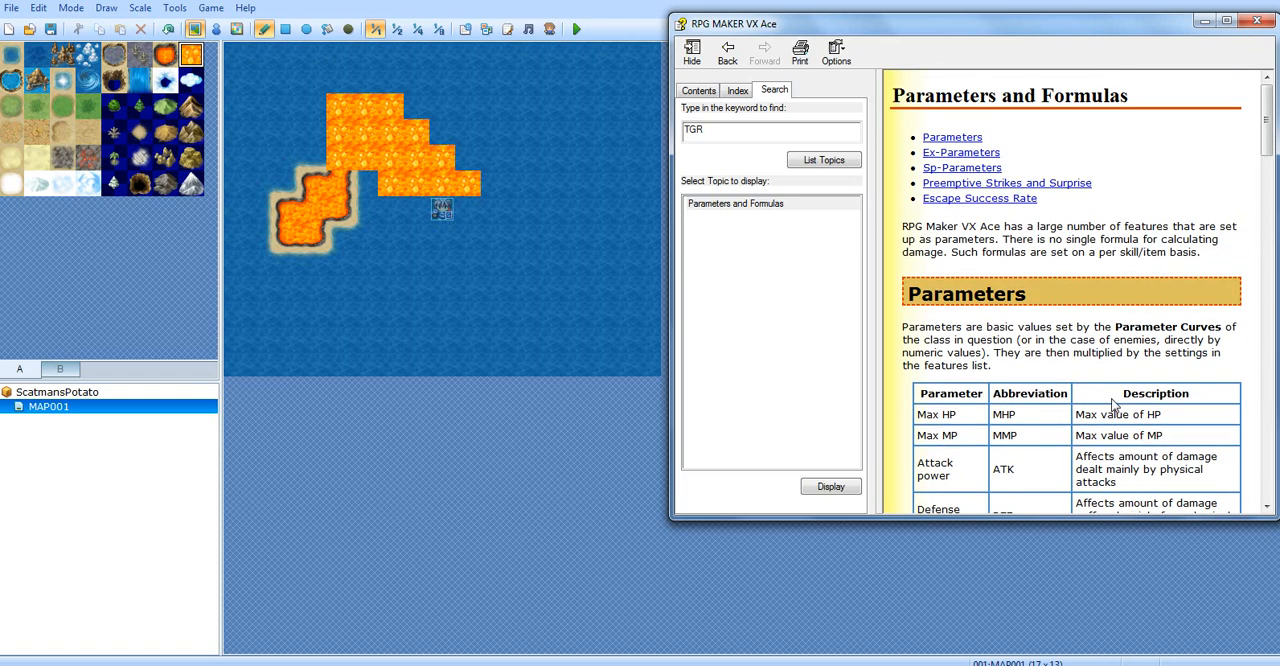
left_click(1262, 21)
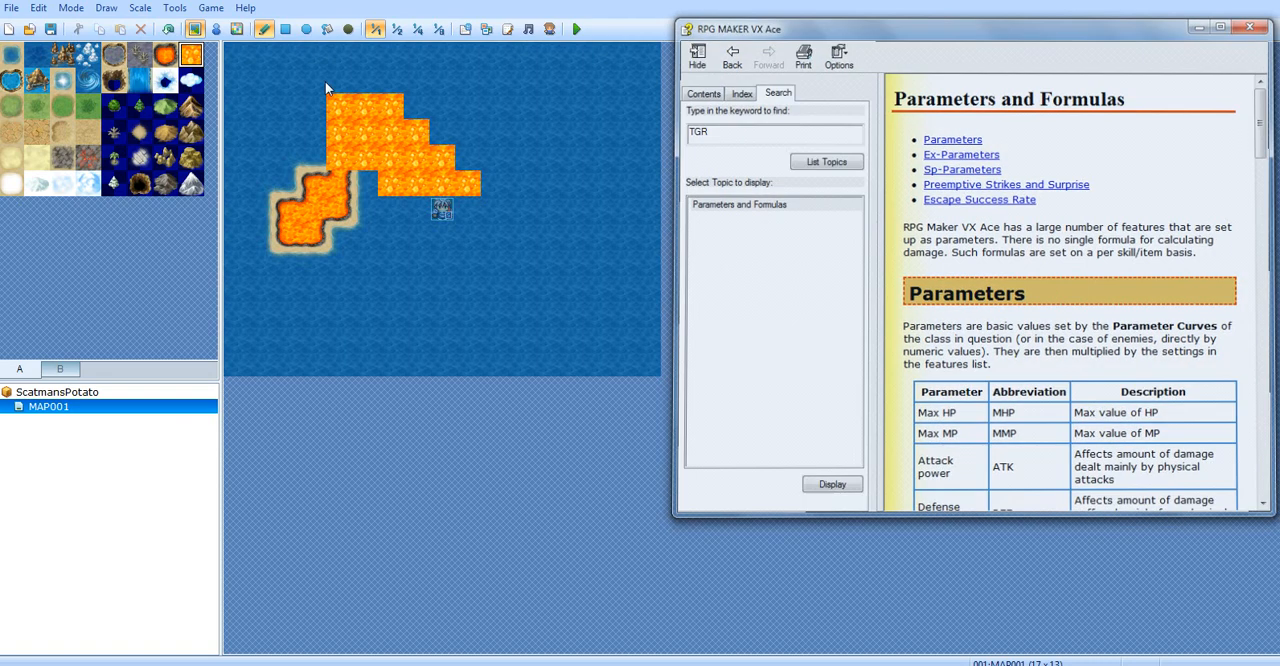
Open the Classes page of the database and look over the Soldier class's features and skills
left_click(466, 30)
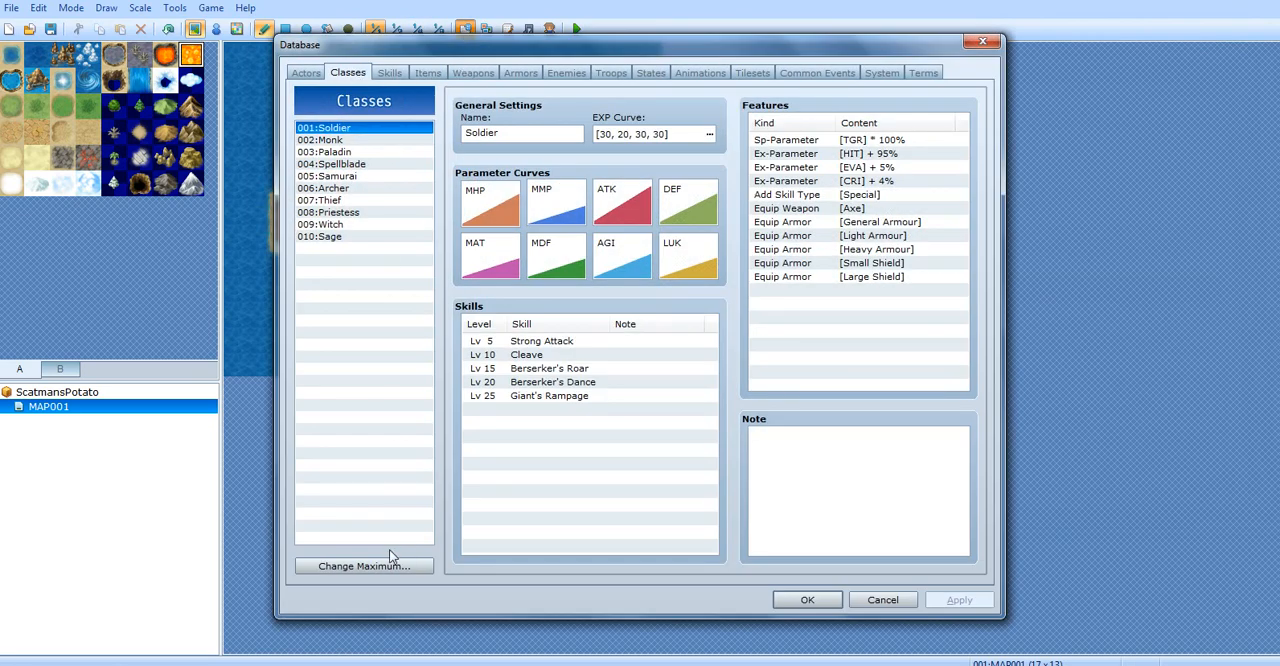
left_click_drag(815, 290, 808, 330)
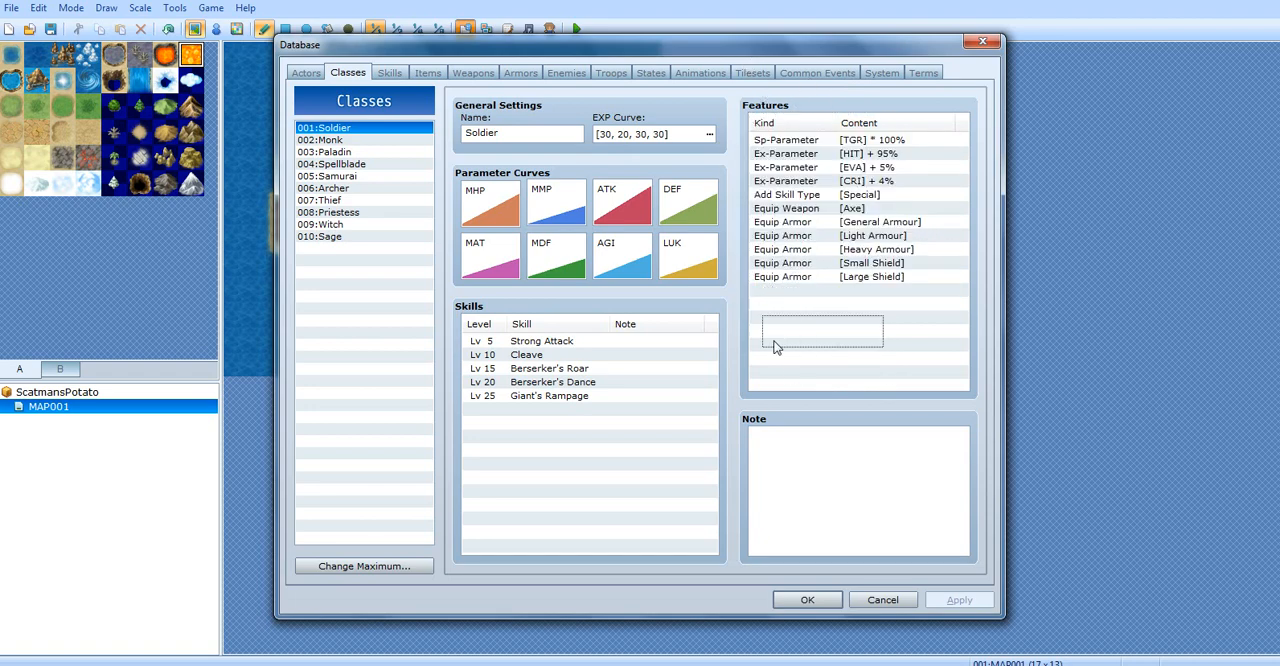
left_click(590, 409)
left_click(330, 140)
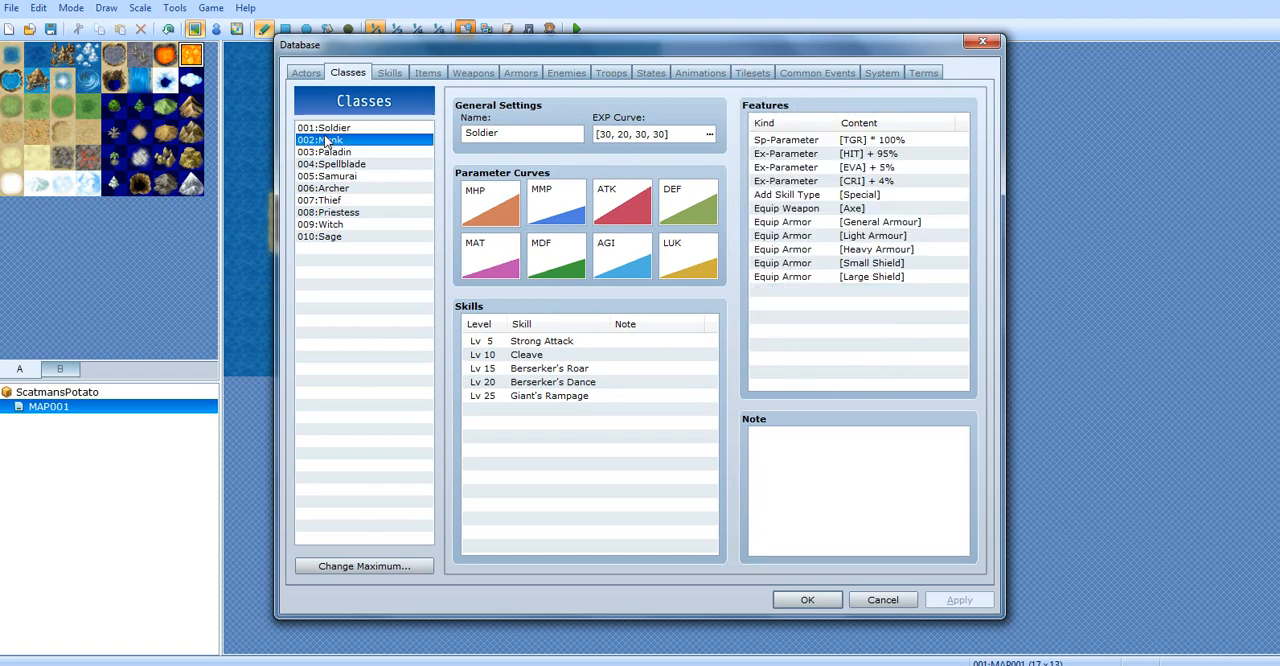
left_click(323, 129)
Raise the maximum number of classes to 11 and name the new class 011 Bunchie
left_click(357, 566)
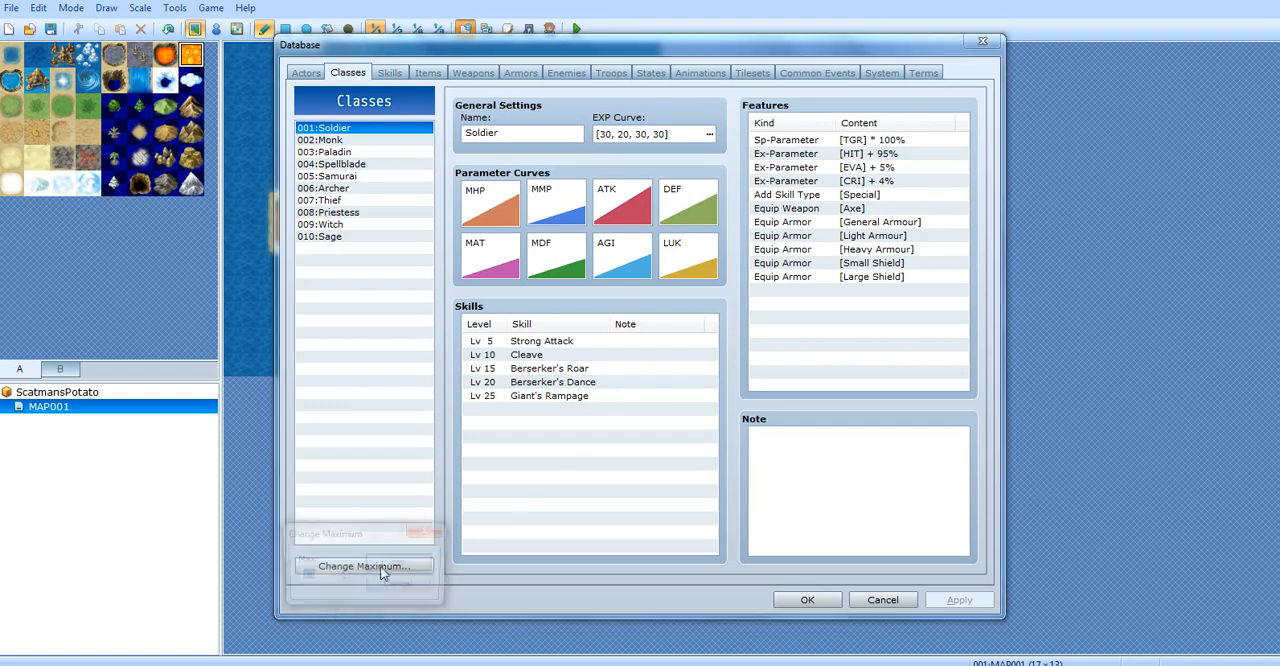
left_click(341, 574)
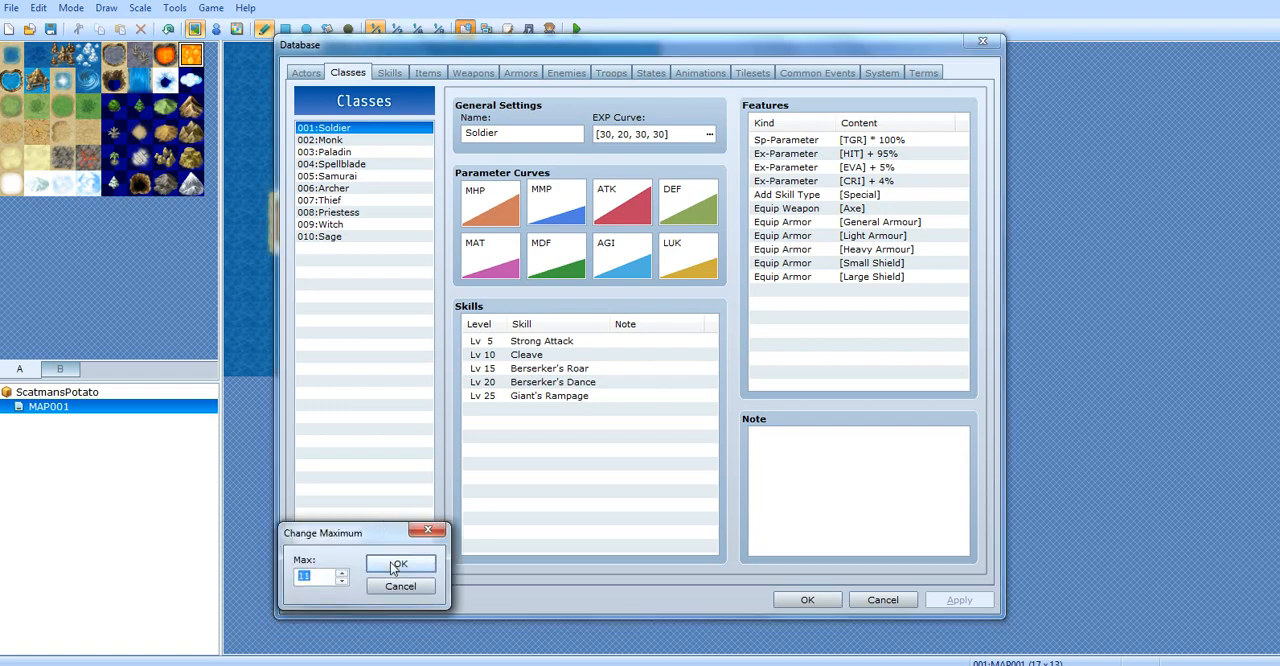
left_click(400, 563)
left_click(330, 249)
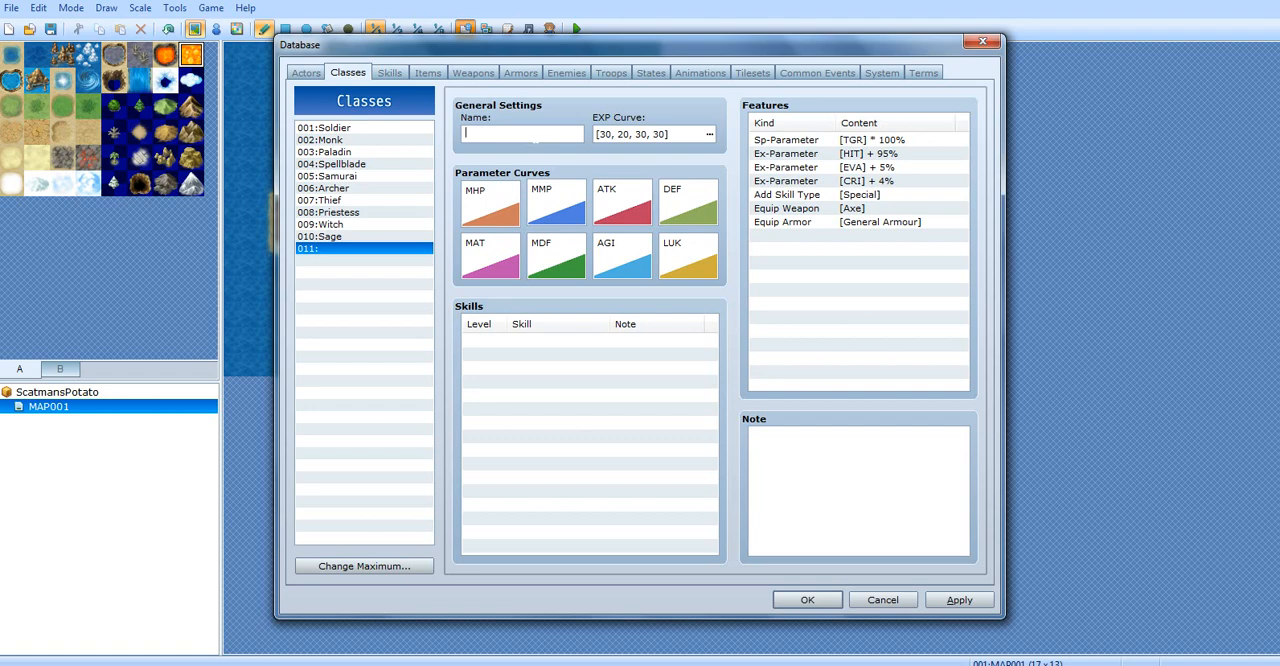
type("Bunchie")
Display the total EXP for the Bunchie class's EXP curve, and set Base Value to 16 and Acceleration A to 32
left_click(689, 139)
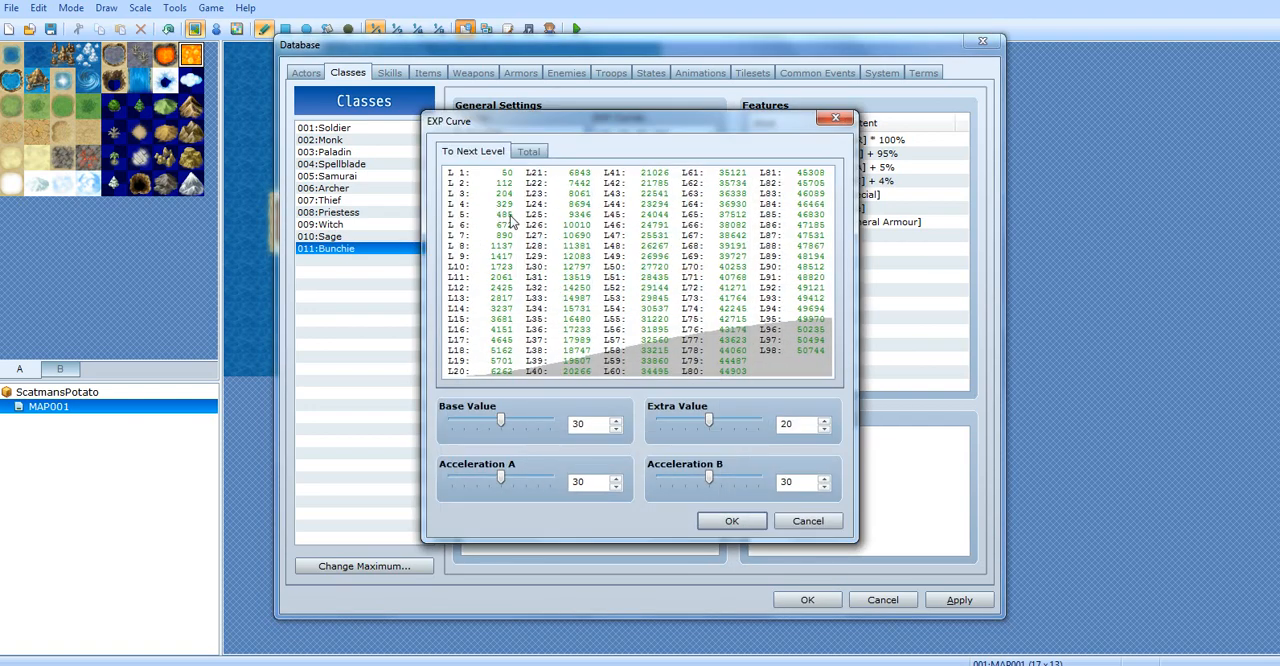
left_click_drag(518, 123, 787, 105)
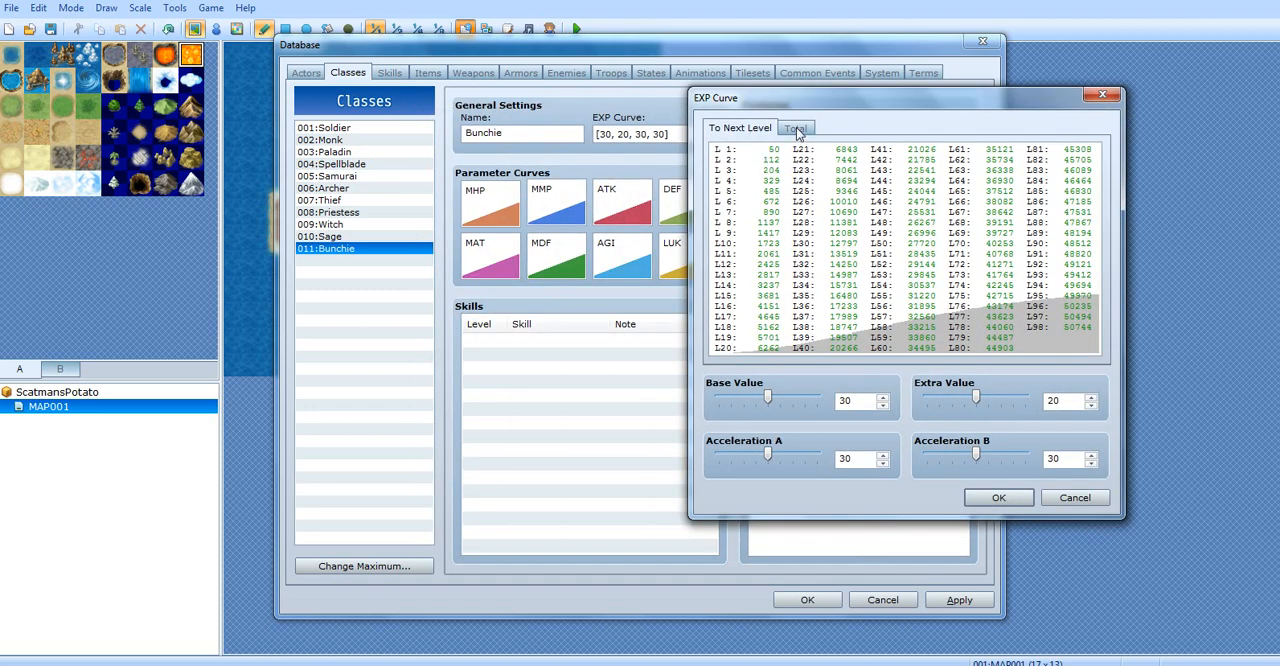
left_click(798, 130)
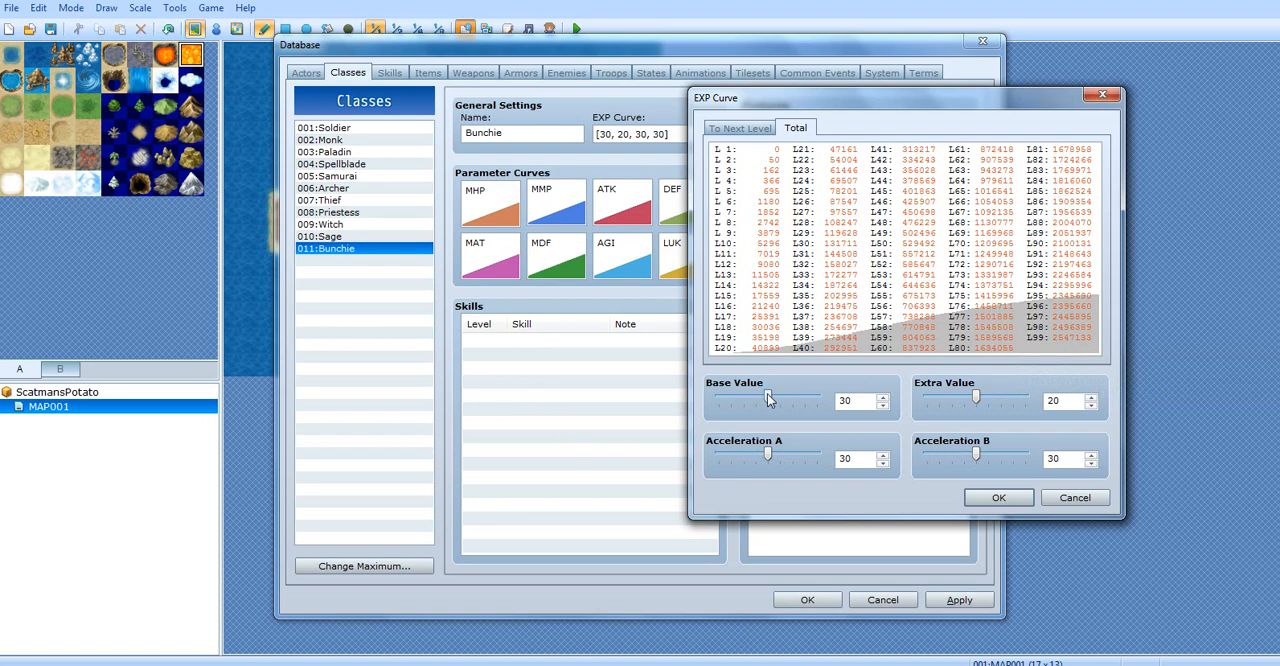
left_click_drag(768, 399, 735, 415)
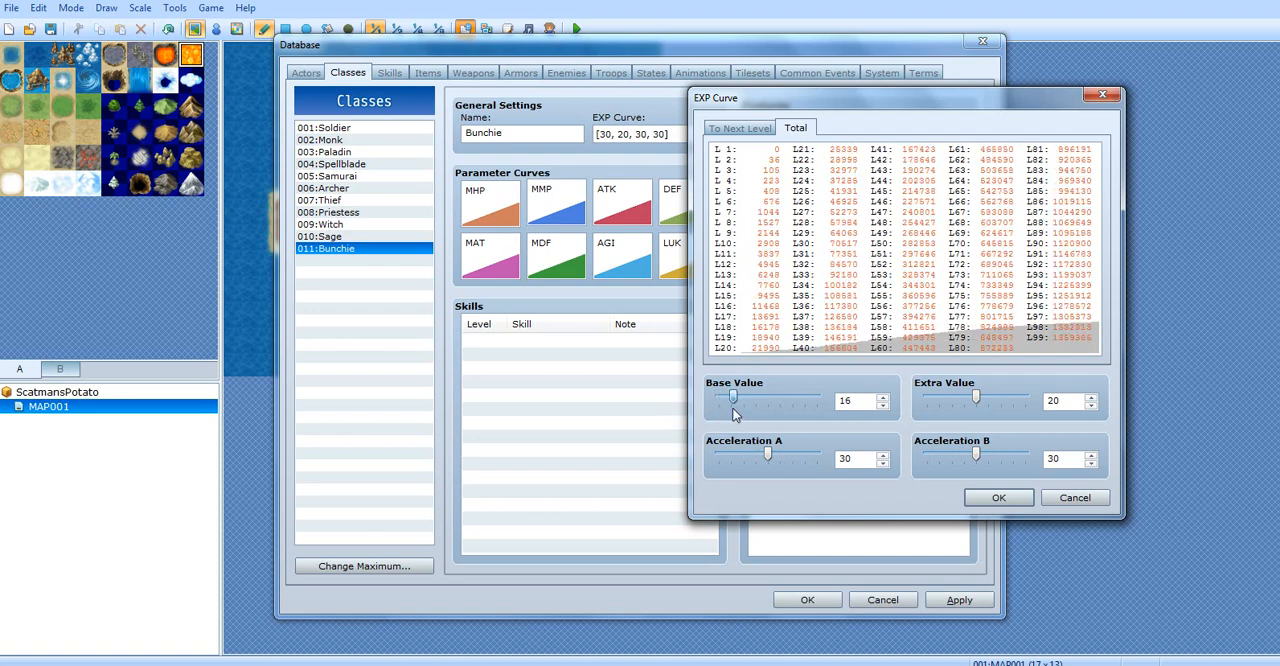
left_click_drag(767, 455, 780, 456)
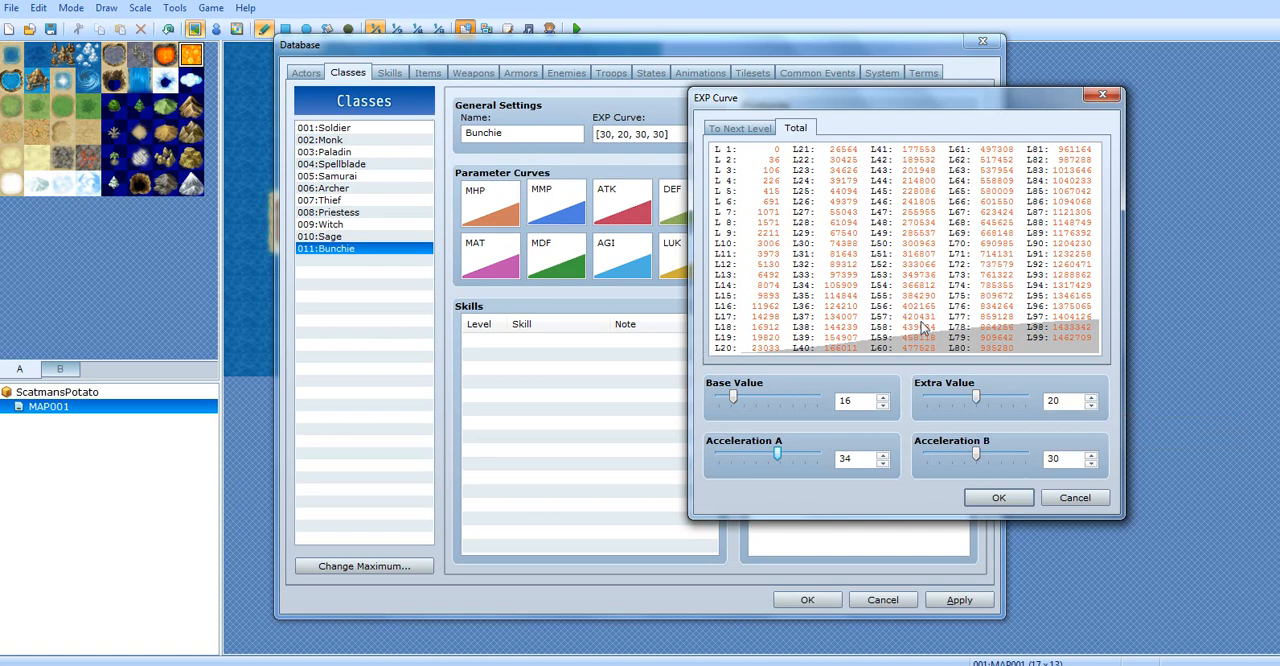
mouse_move(774, 452)
left_mouse_down()
mouse_move(742, 453)
mouse_move(772, 455)
left_mouse_up()
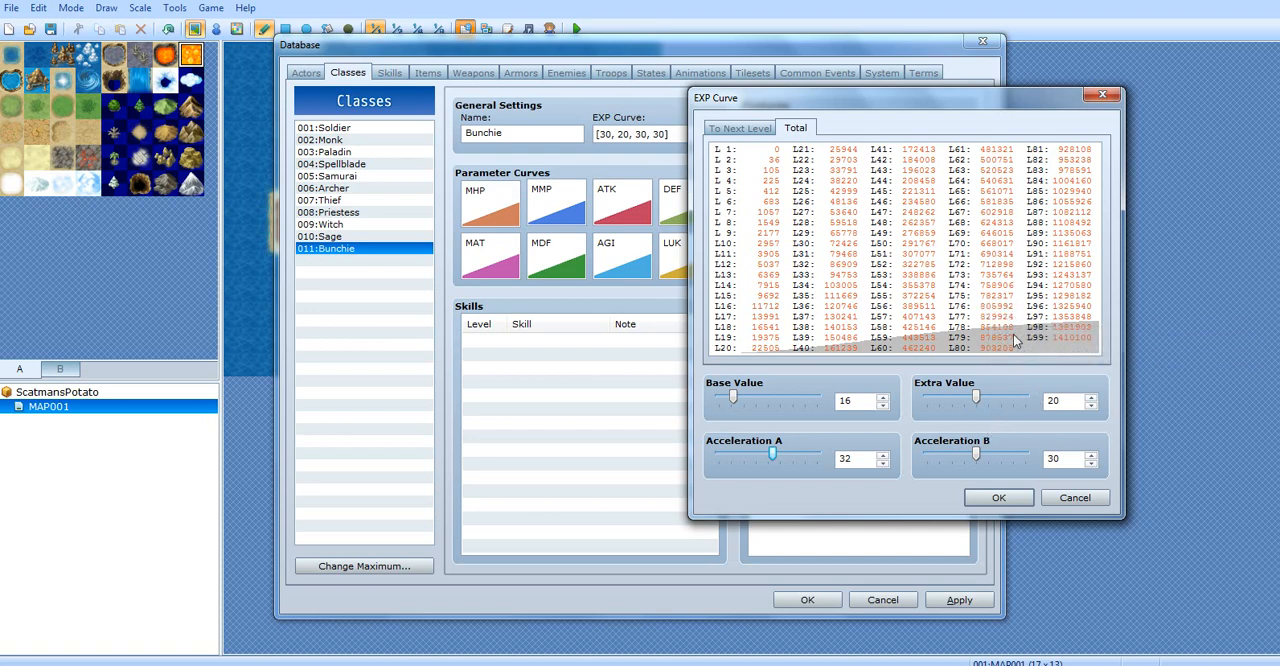
Try the EXP curve's Extra Value at 0 and at 40 to compare the resulting level totals
left_click_drag(978, 398, 862, 406)
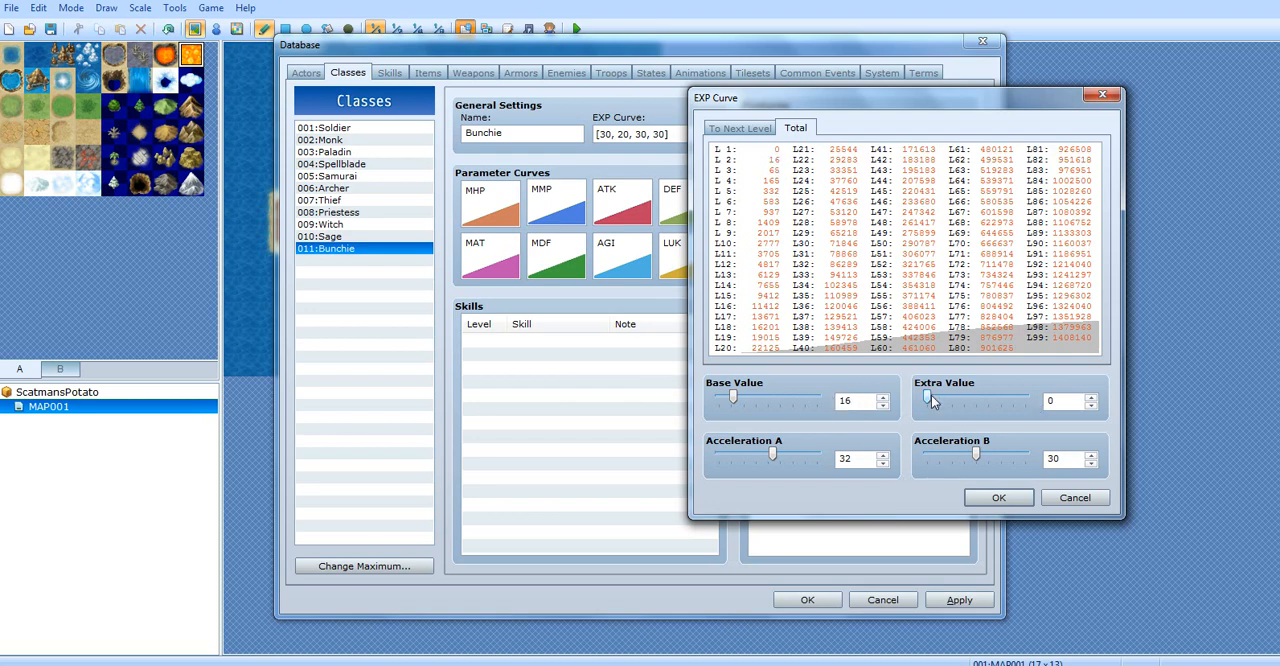
left_click_drag(928, 398, 848, 400)
left_click_drag(928, 398, 1102, 418)
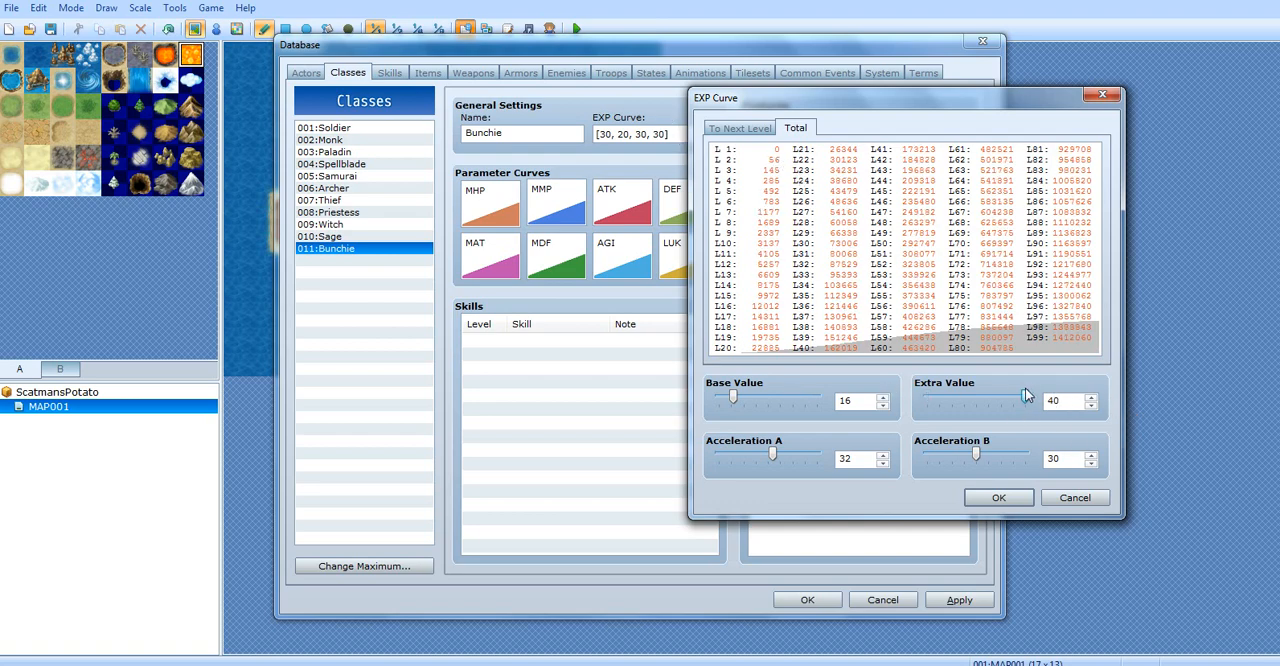
Set the EXP curve's Extra Value to 20 and Acceleration B to 40, and accept the curve
left_click_drag(1027, 396, 990, 460)
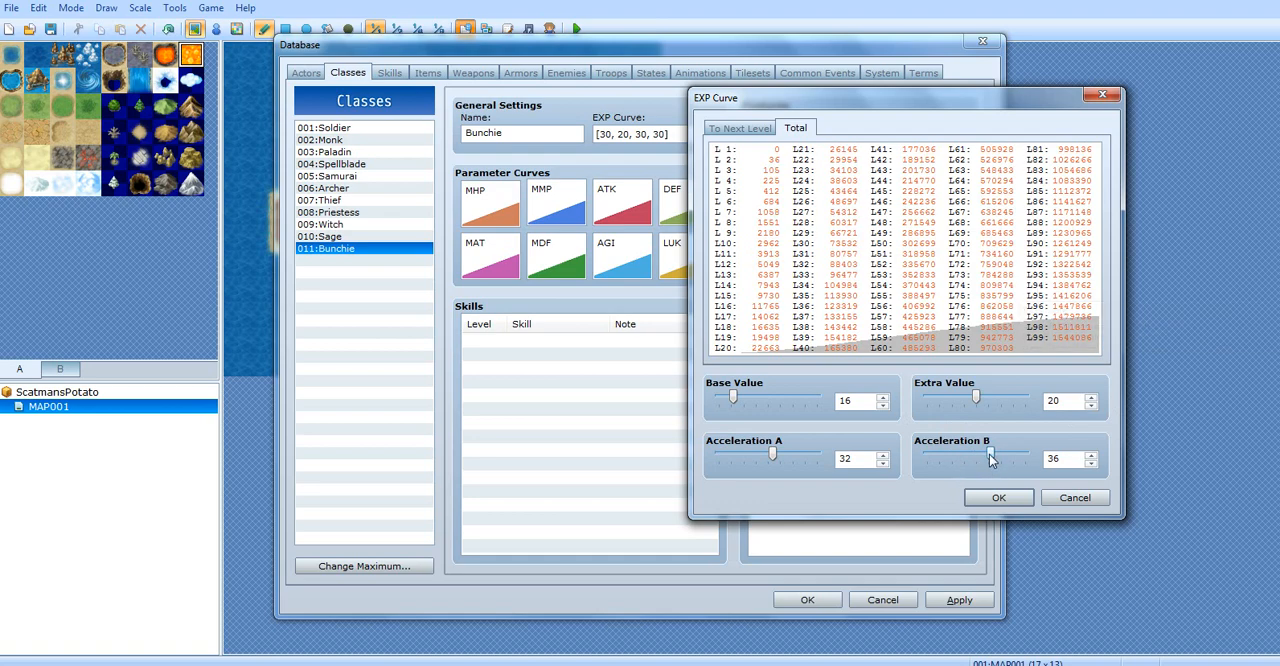
left_click_drag(989, 454, 1075, 495)
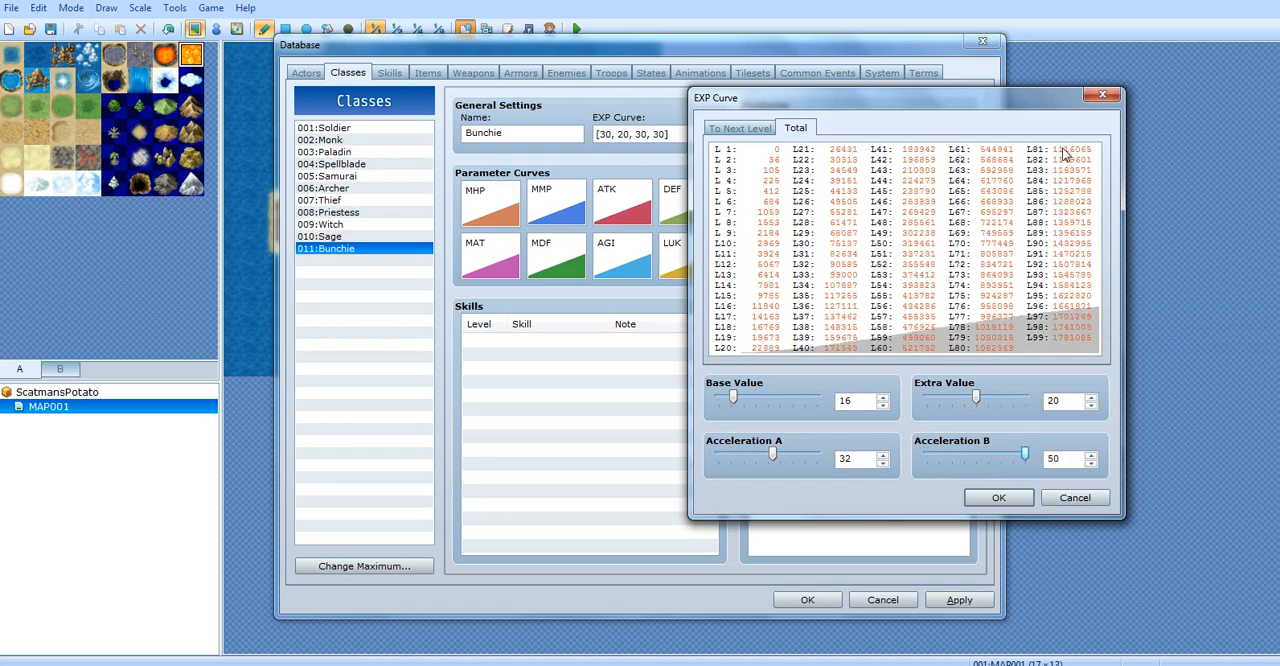
mouse_move(1027, 455)
left_mouse_down()
mouse_move(982, 457)
mouse_move(1011, 465)
mouse_move(1003, 453)
left_mouse_up()
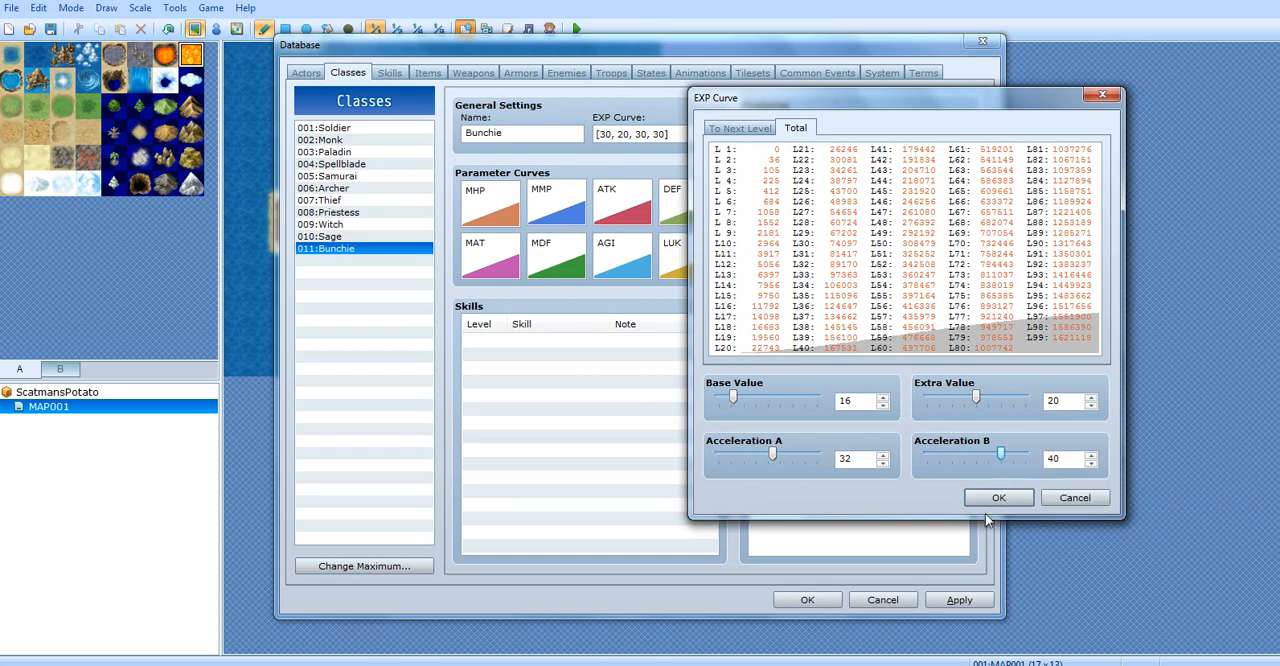
left_click(998, 498)
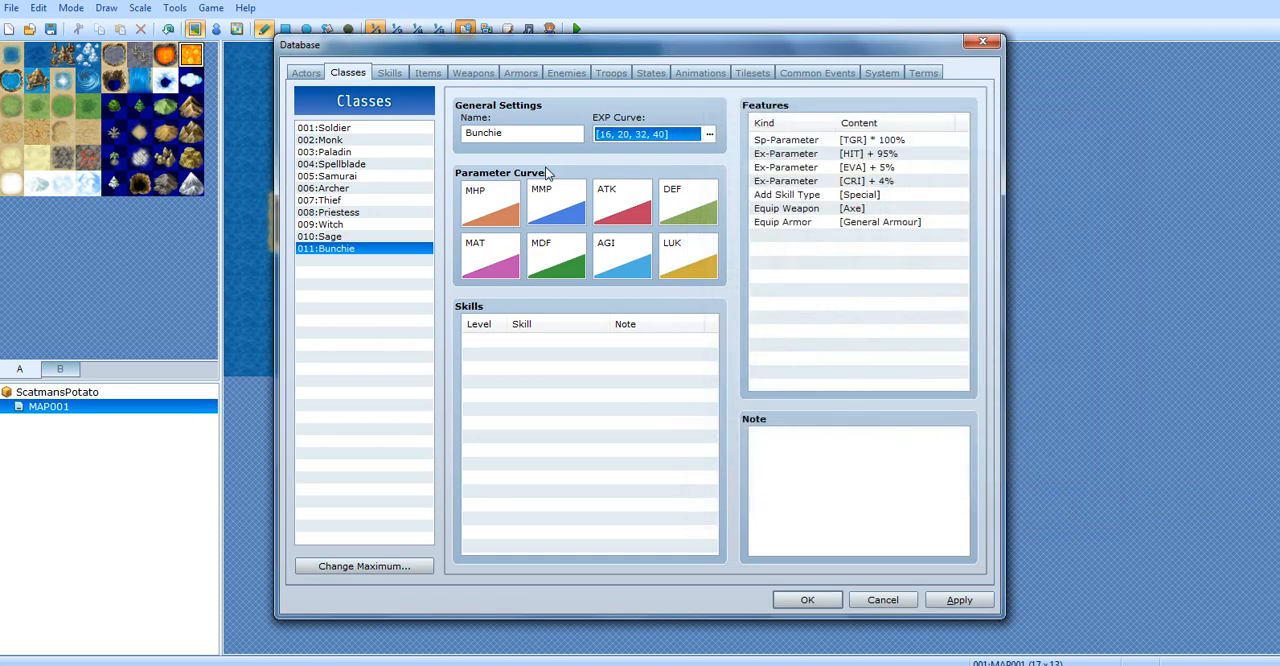
Open Bunchie's MHP parameter curve, compare quick settings A to E, and apply quick setting A
left_click(486, 206)
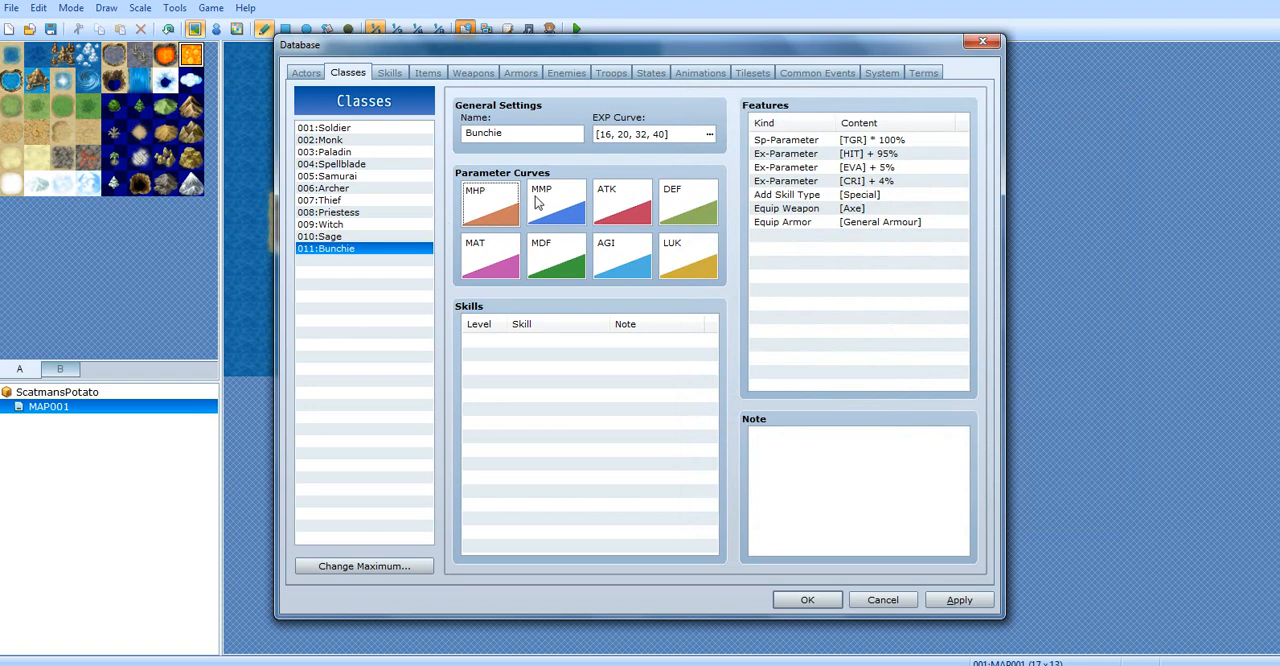
double_click(478, 208)
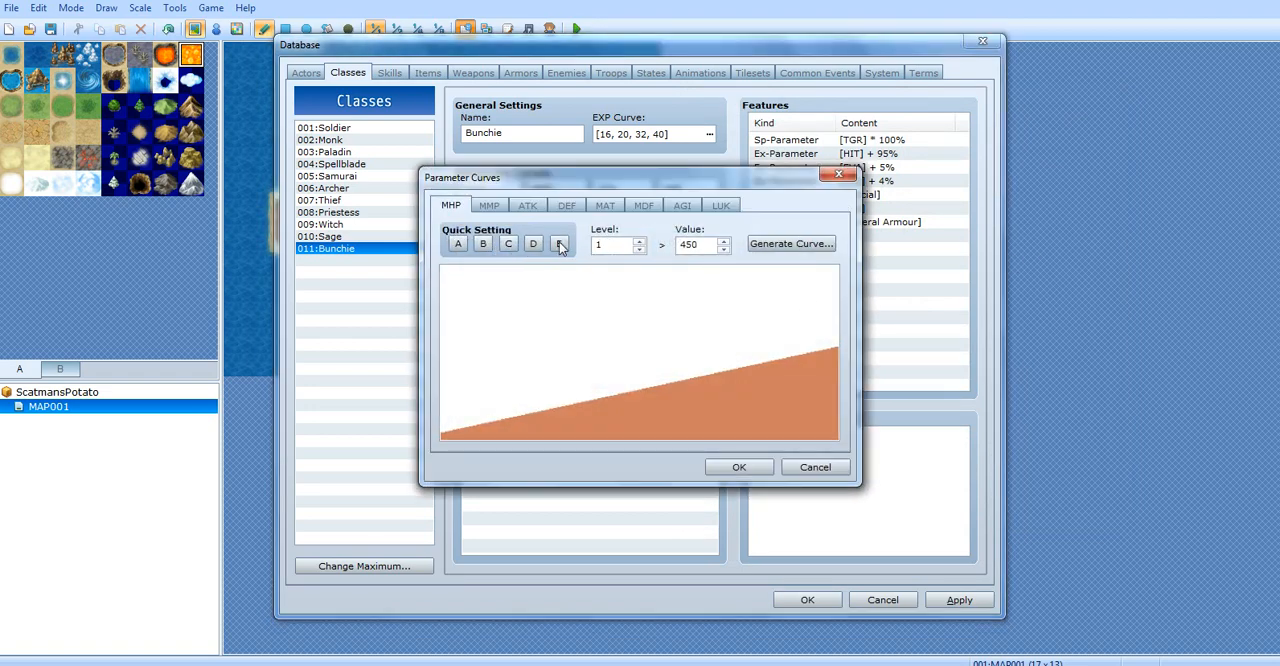
left_click(457, 245)
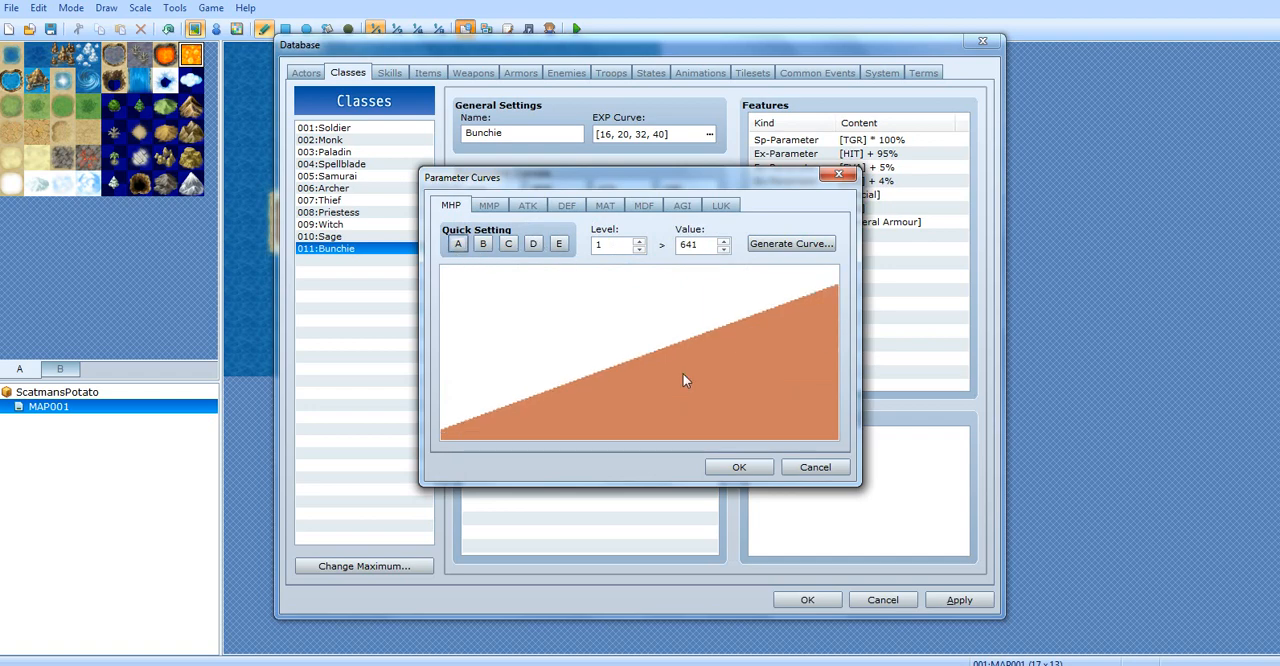
left_click(510, 246)
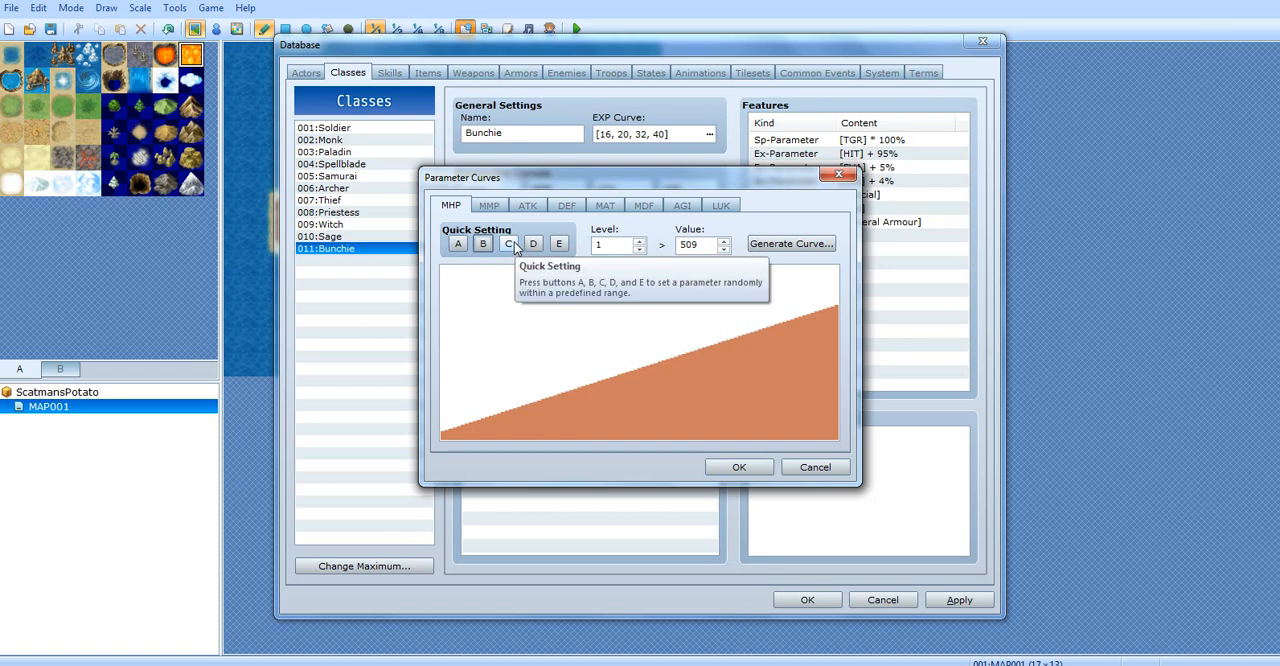
left_click(512, 246)
left_click(537, 245)
left_click(559, 244)
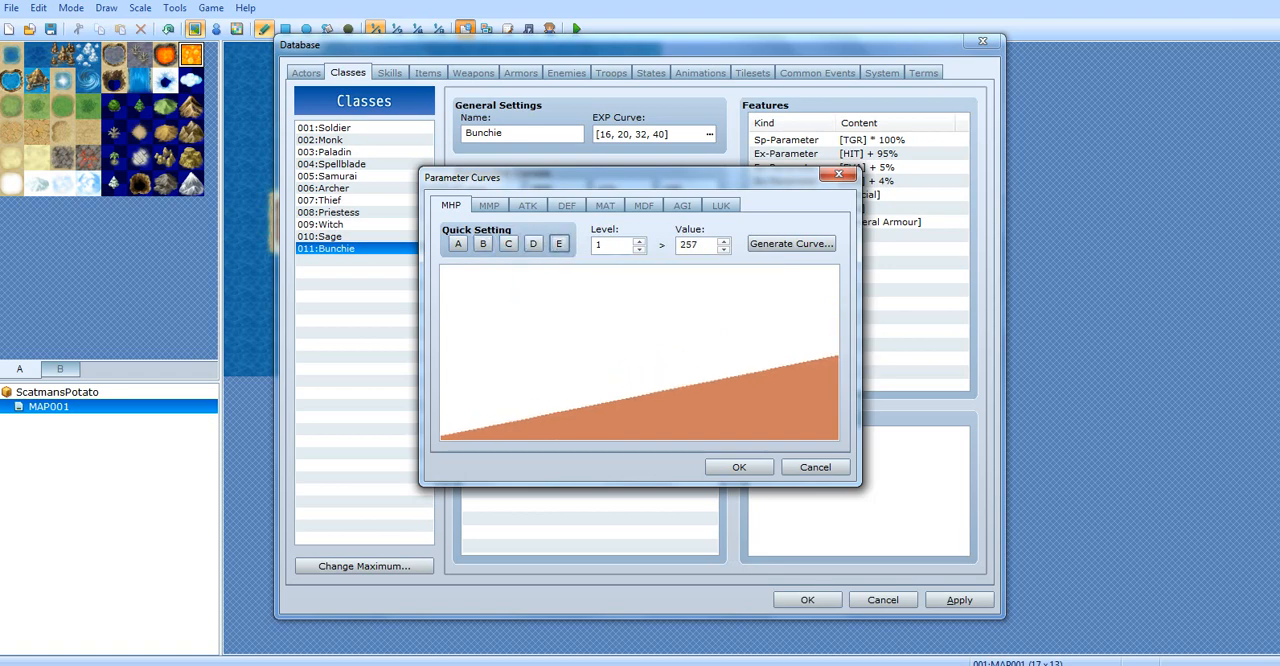
left_click(460, 247)
Generate the MHP curve with the growth type moved slightly from Average toward Fast
left_click(791, 244)
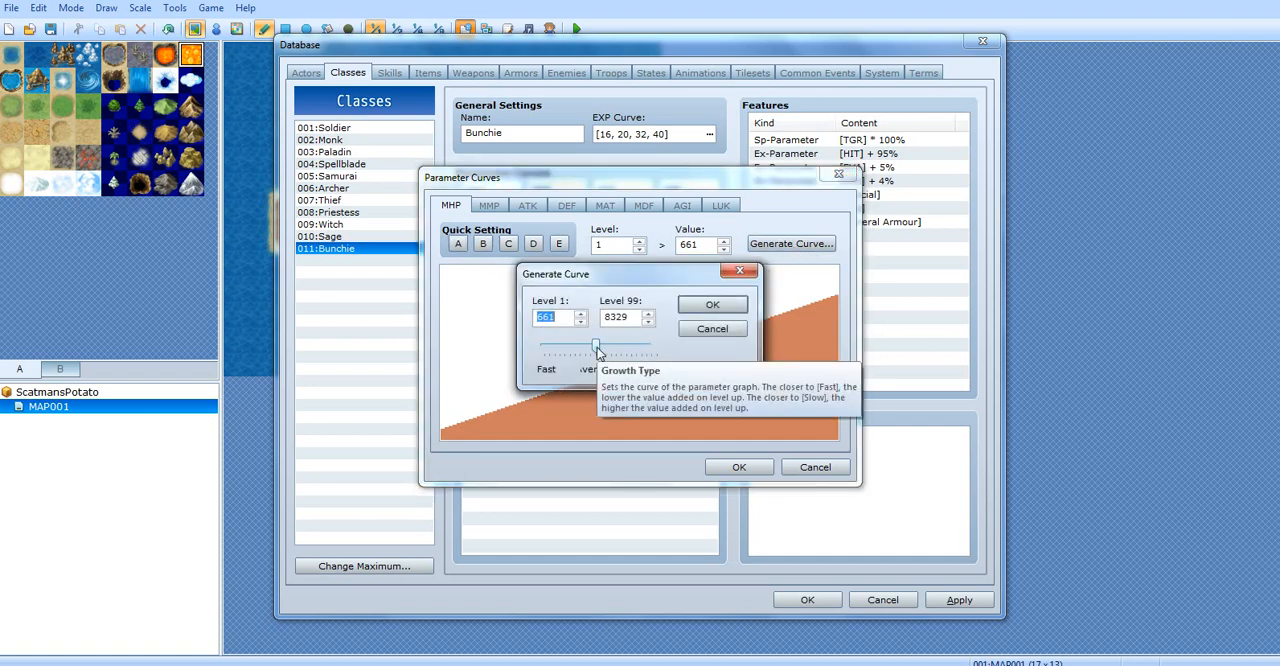
left_click_drag(597, 348, 620, 358)
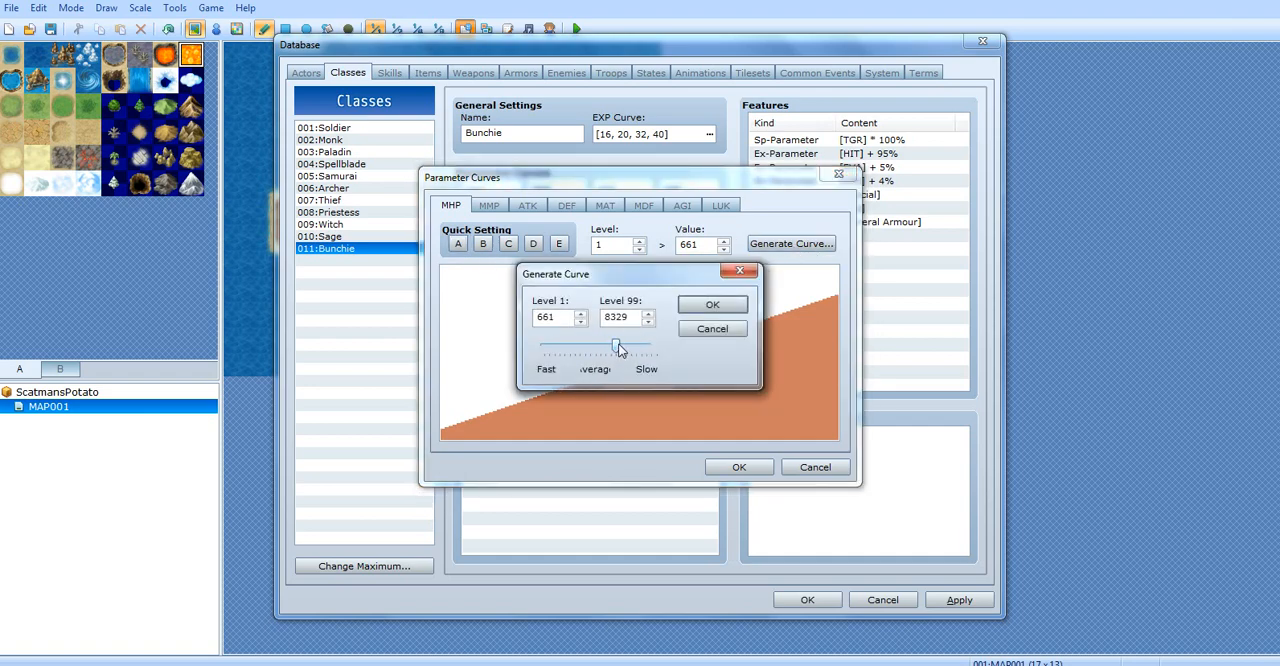
left_click_drag(614, 347, 579, 348)
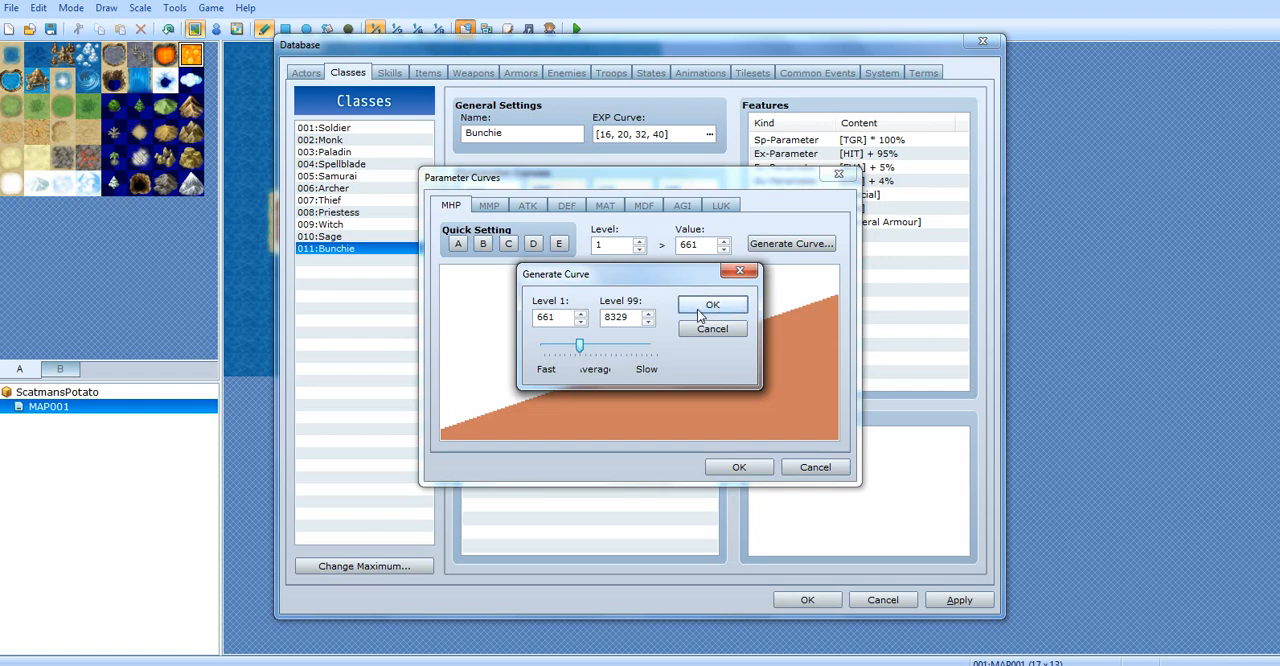
left_click_drag(596, 277, 478, 300)
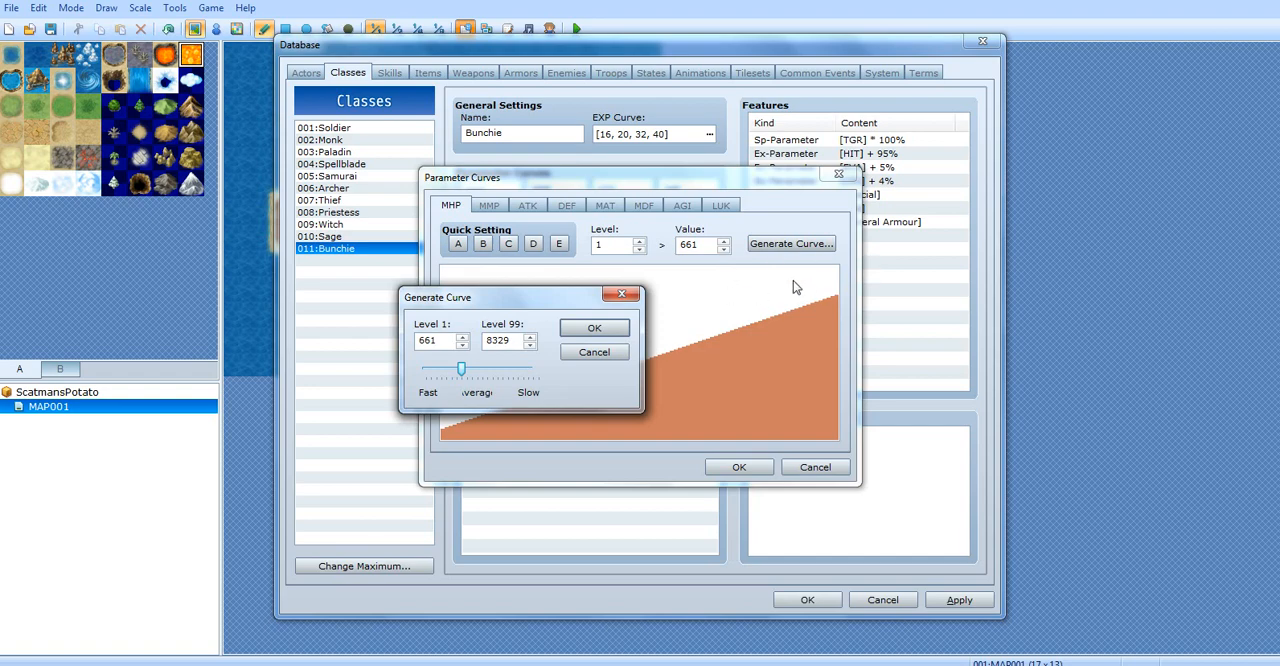
left_click_drag(580, 300, 373, 402)
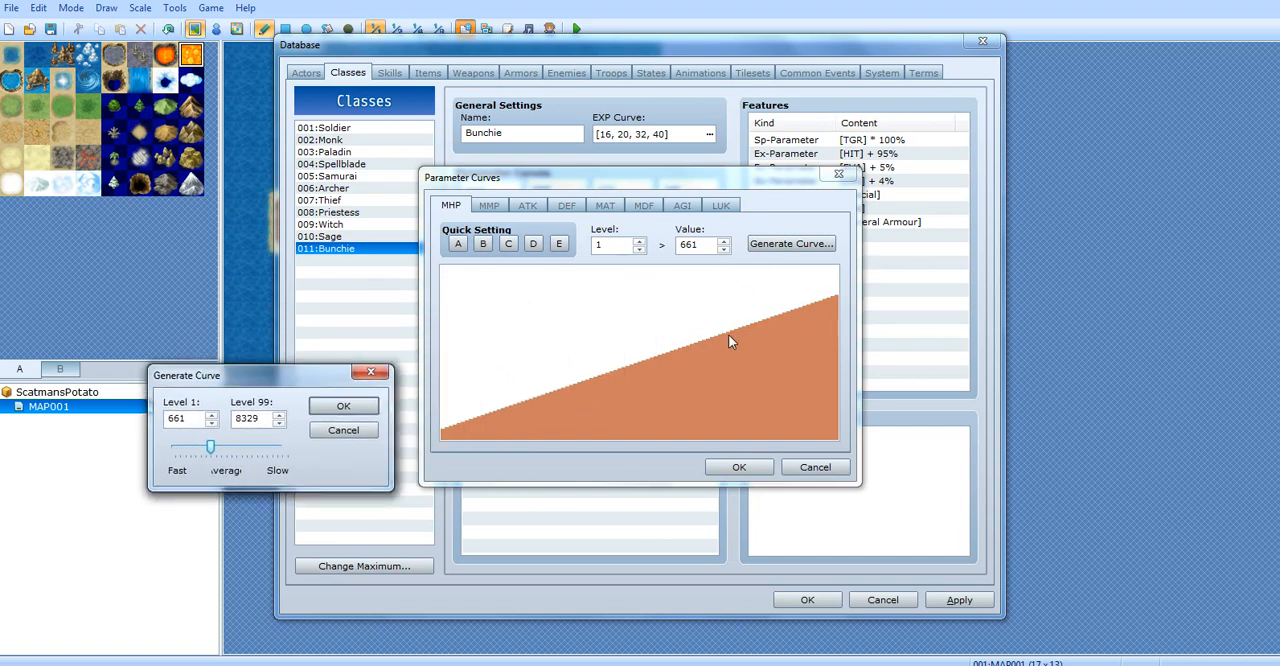
left_click(343, 406)
Try the slowest and the fastest growth types on the MHP curve, and check the value at level 2
left_click(787, 244)
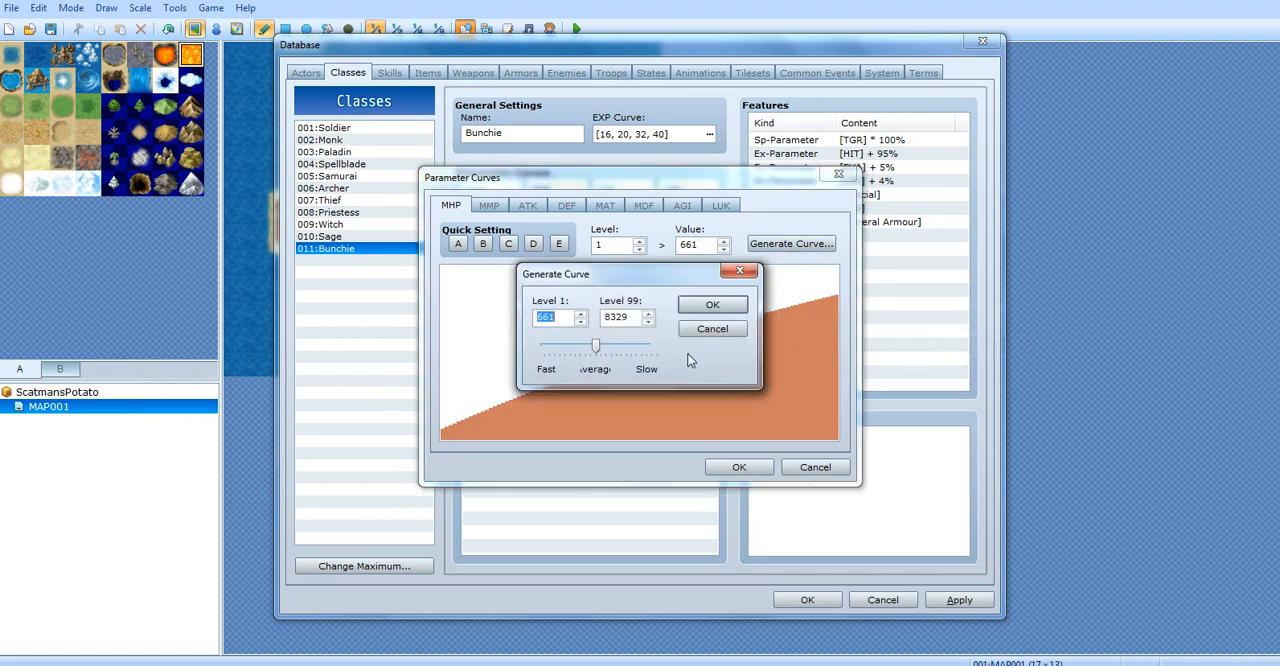
left_click_drag(595, 345, 647, 345)
left_click(711, 304)
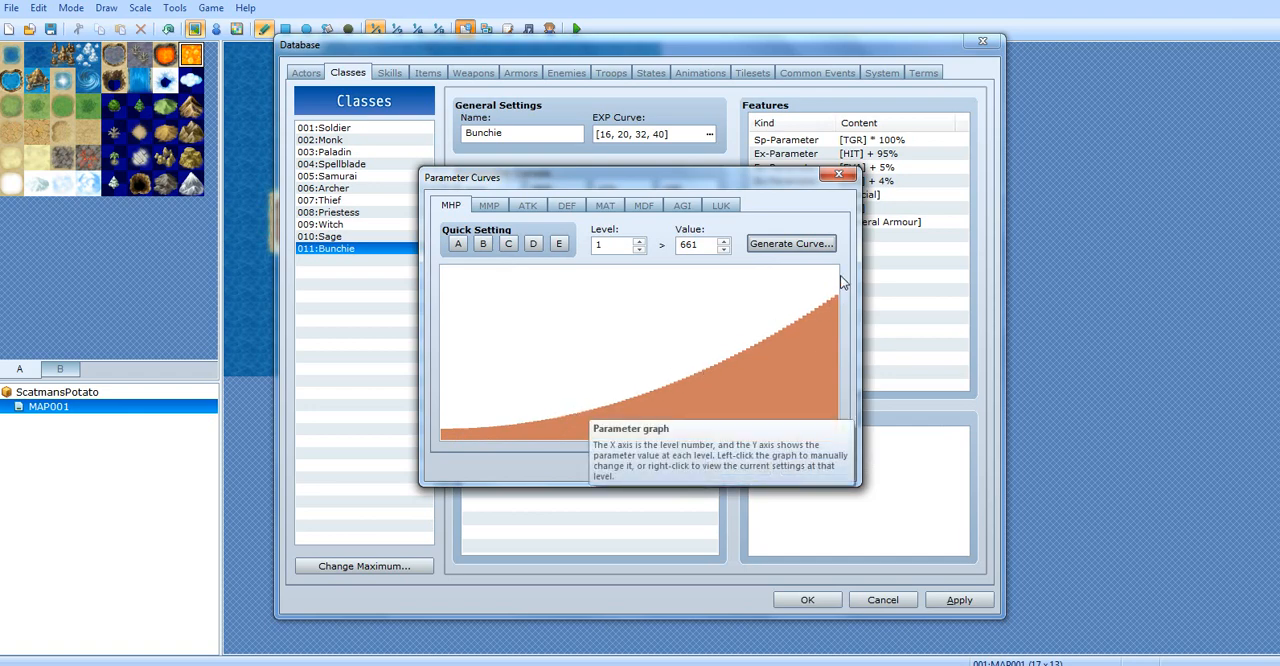
left_click(770, 244)
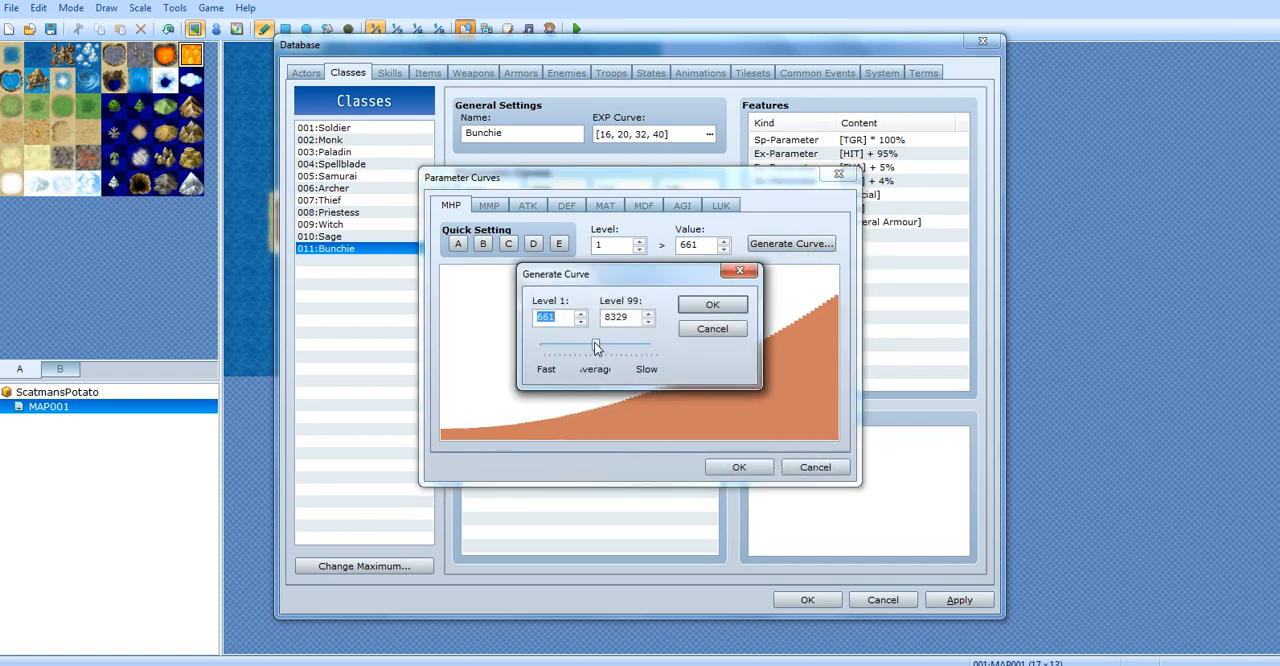
left_click(712, 305)
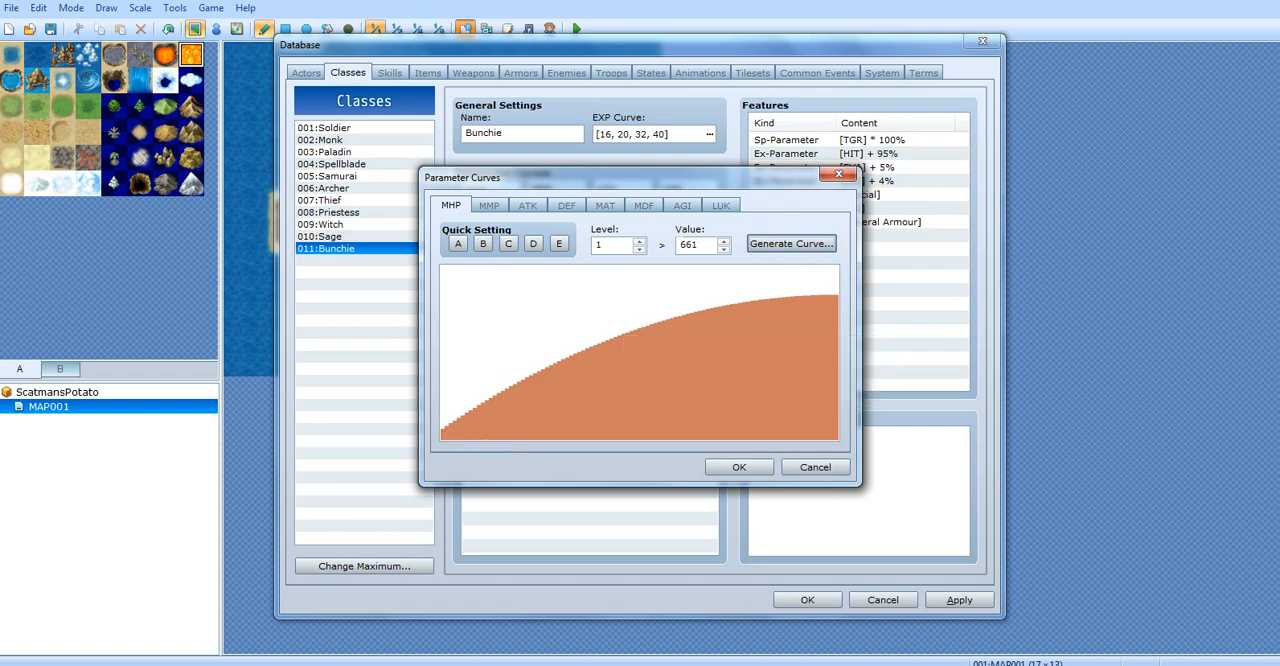
left_click(639, 242)
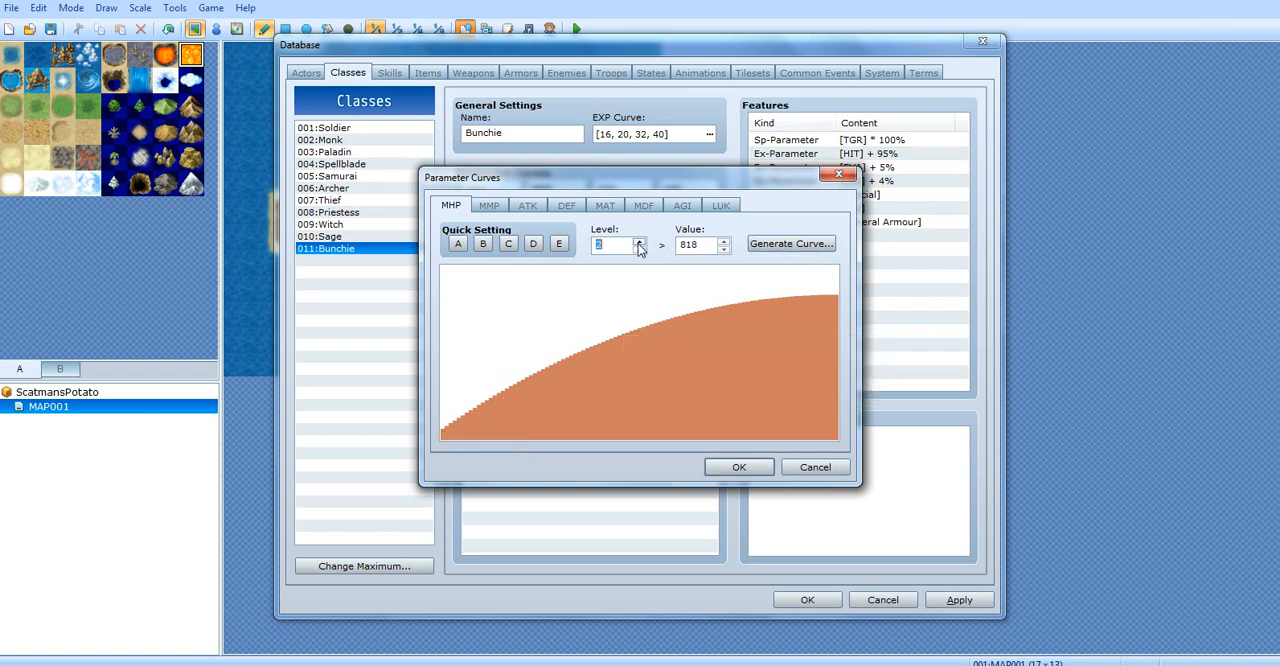
left_click(639, 248)
Regenerate the MHP curve with growth a little faster than Average
left_click(790, 243)
left_click_drag(600, 350, 580, 352)
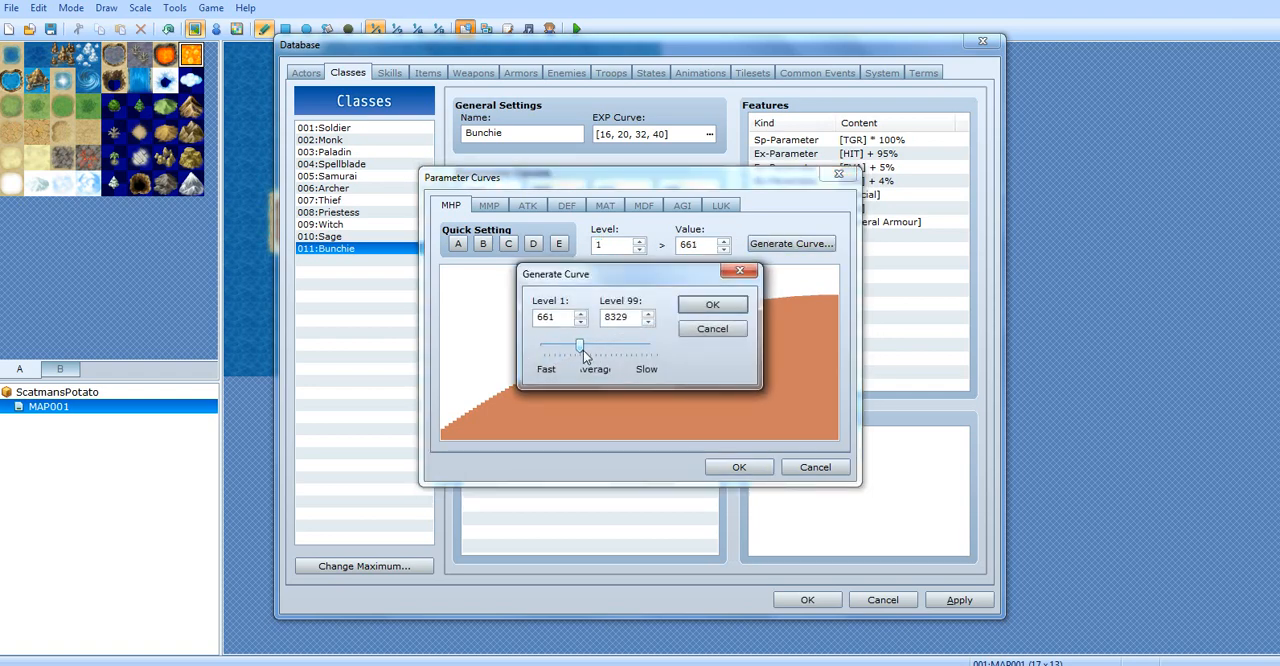
left_click(708, 306)
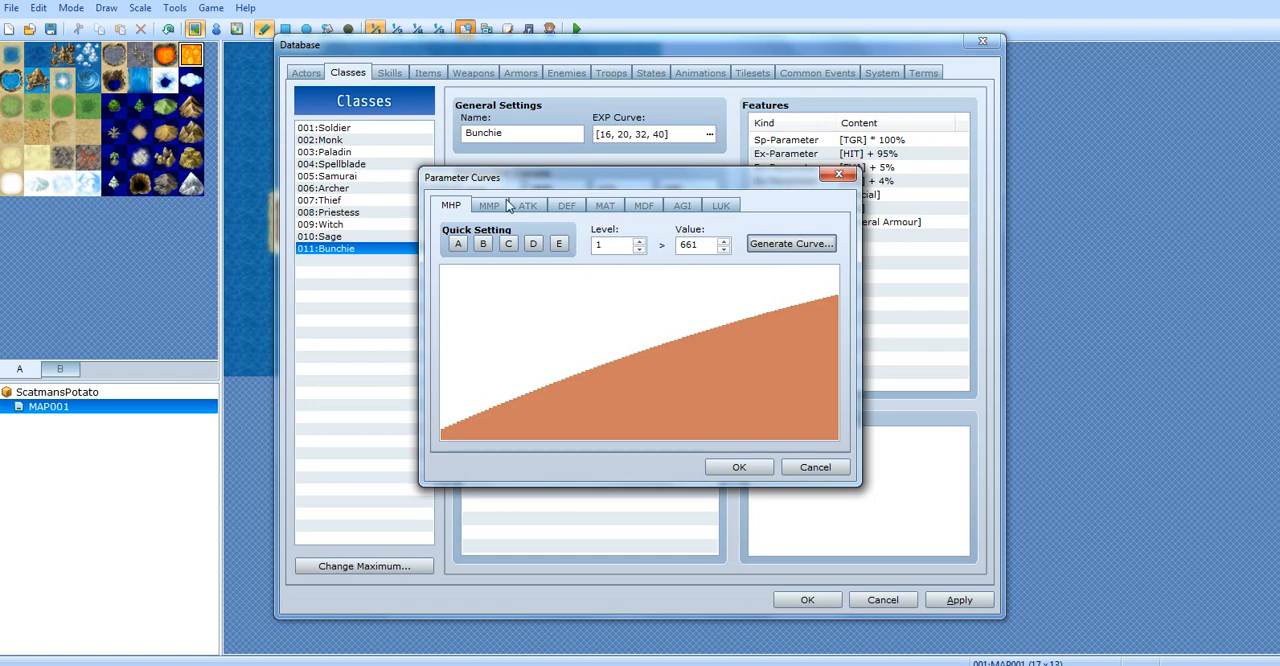
Apply quick setting B to the MMP curve and regenerate it with growth slightly faster than Average
left_click_drag(506, 178, 765, 182)
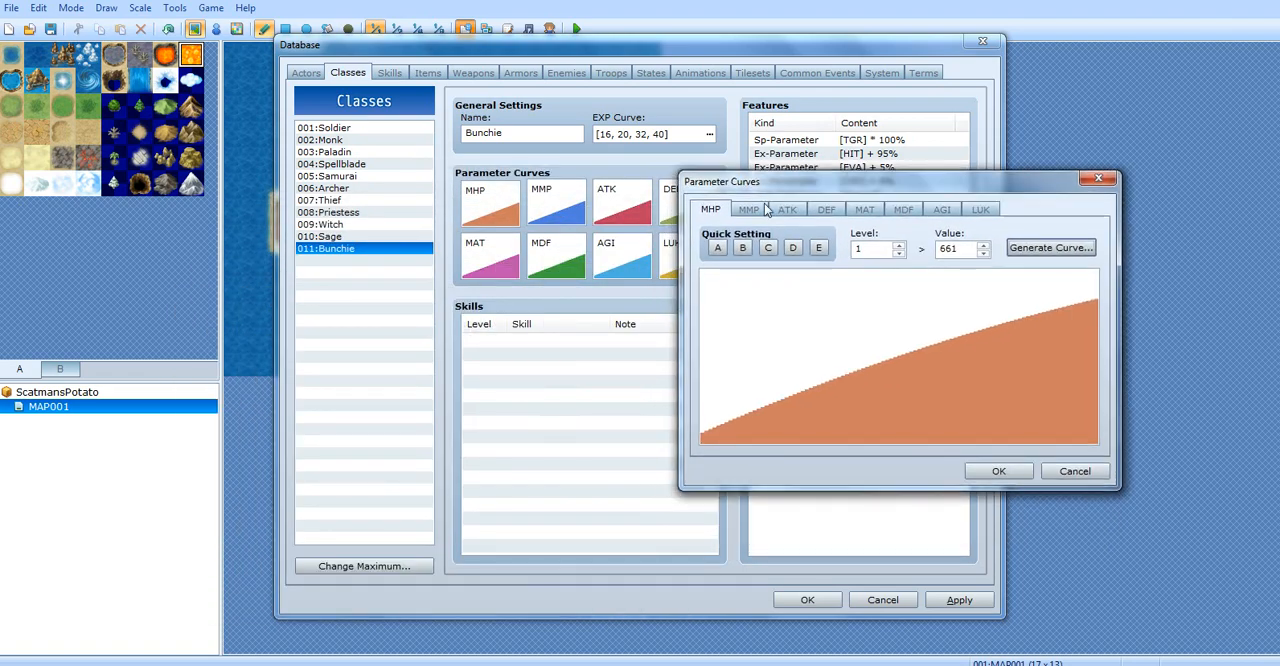
left_click(764, 209)
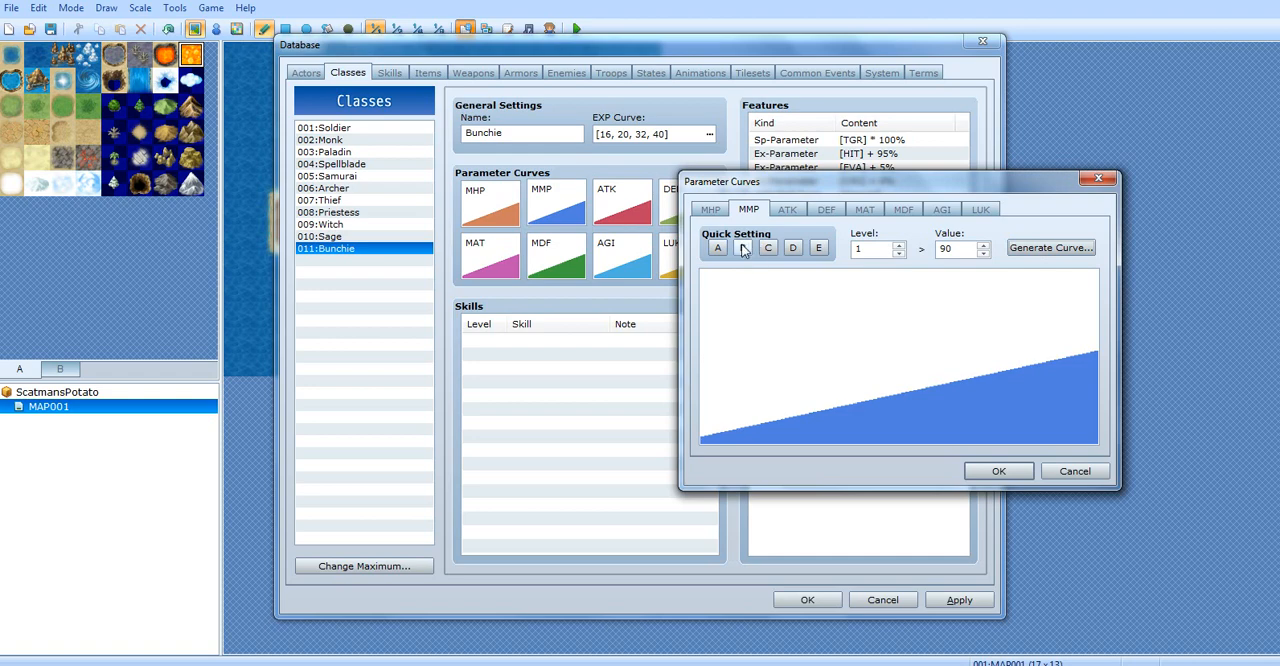
left_click(743, 248)
left_click(1055, 248)
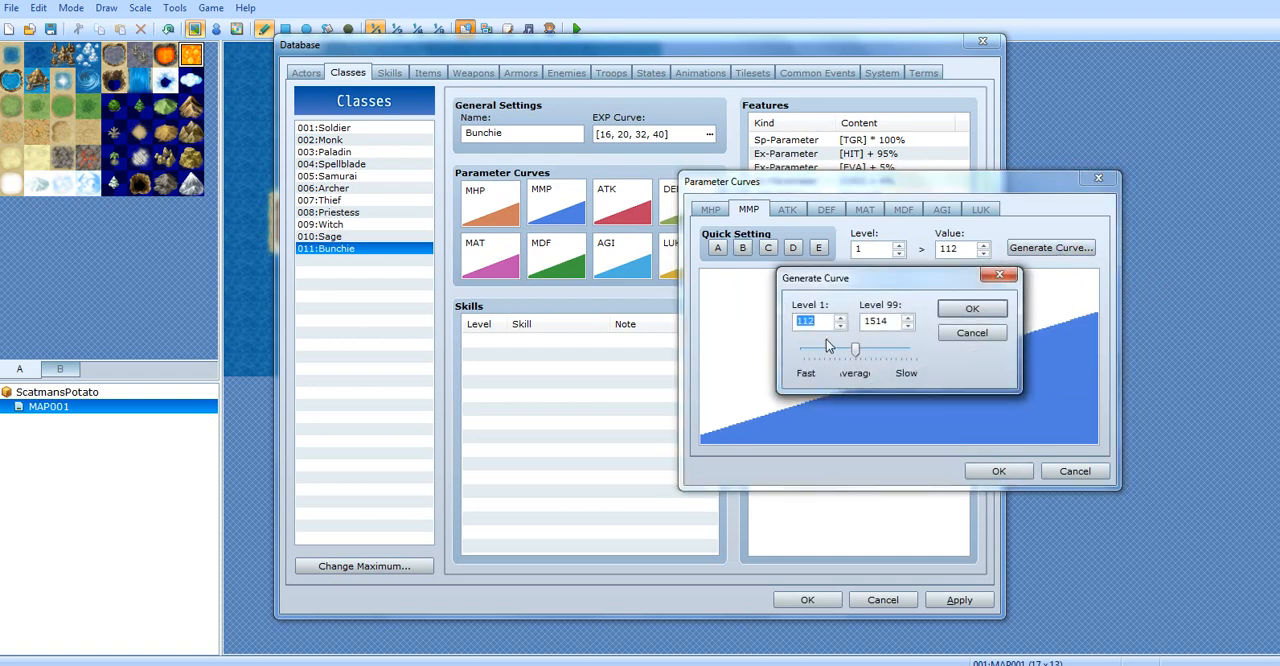
left_click(970, 333)
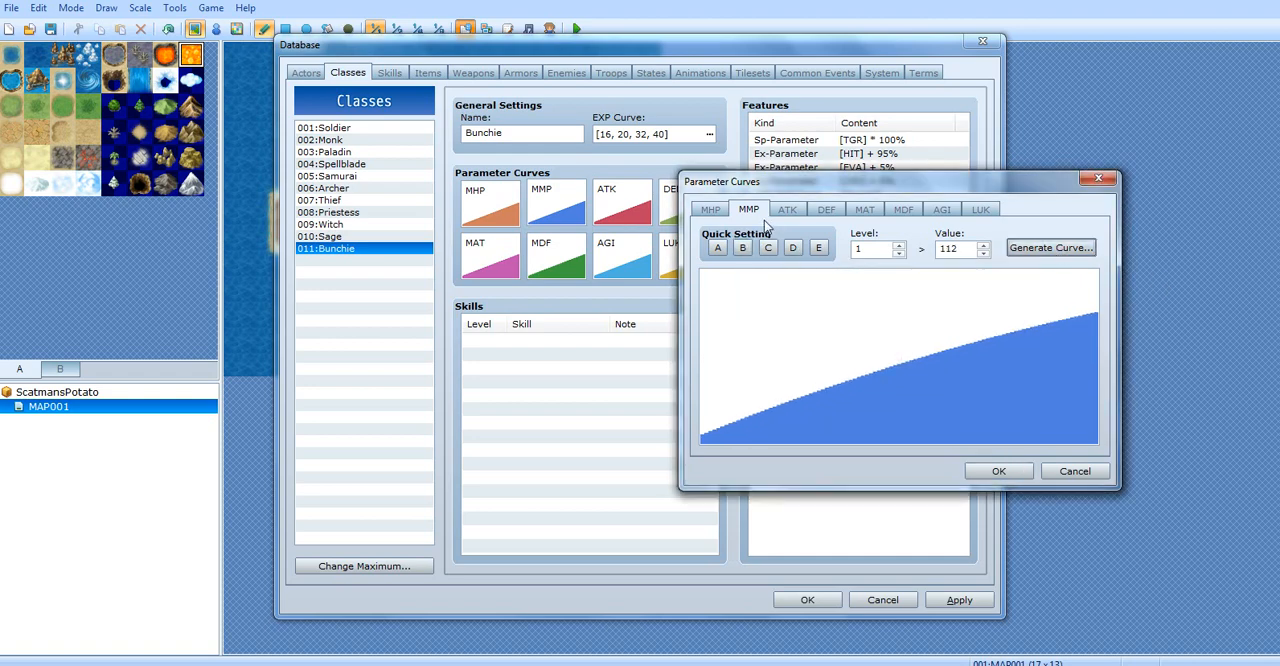
Compare quick settings D, E and A for the ATK curve, and apply quick setting C
left_click(786, 210)
left_click(793, 248)
left_click(819, 248)
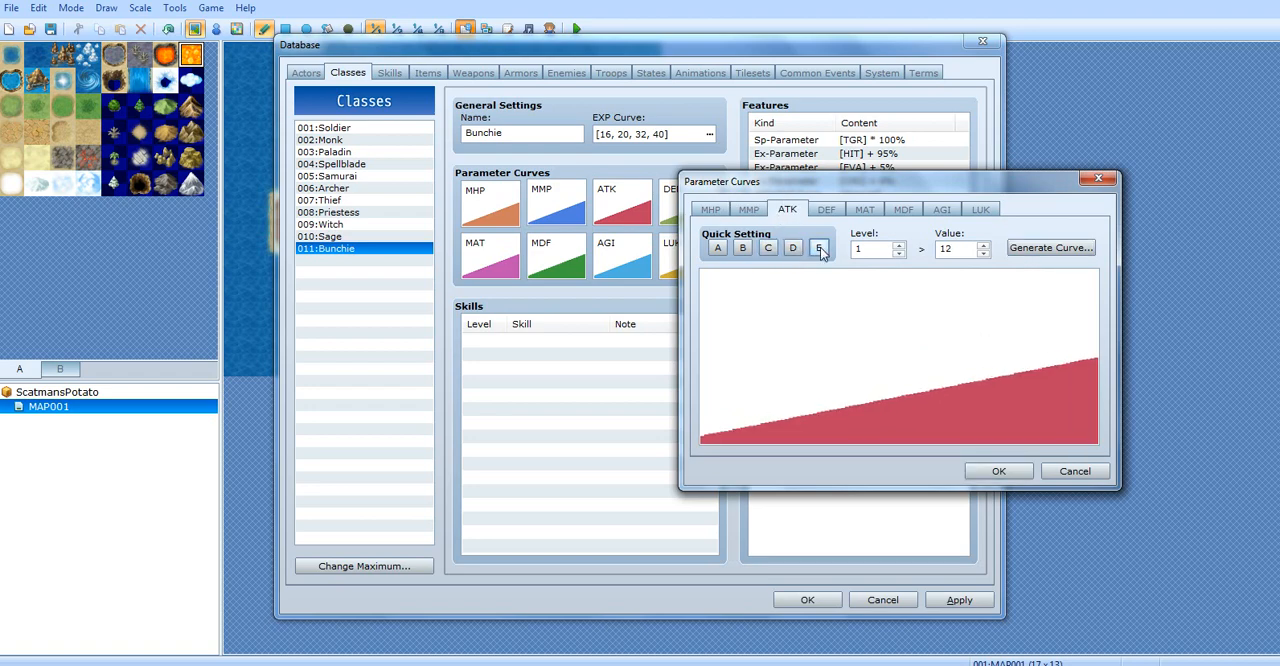
left_click(793, 248)
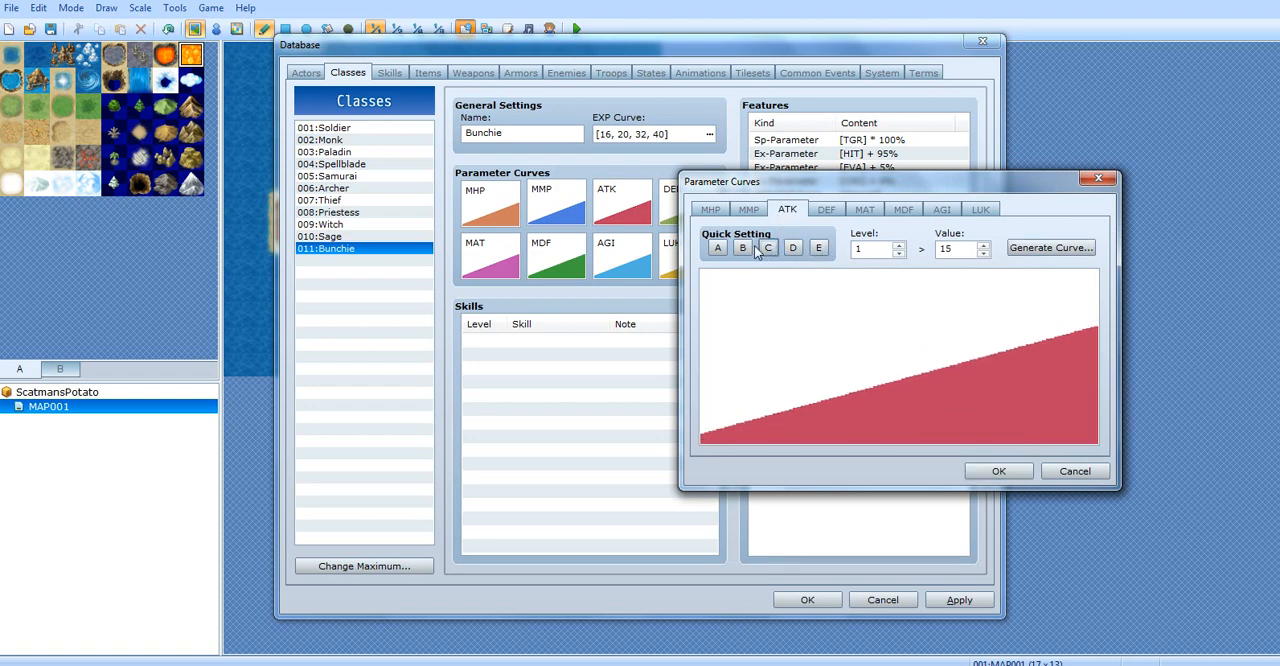
left_click(718, 249)
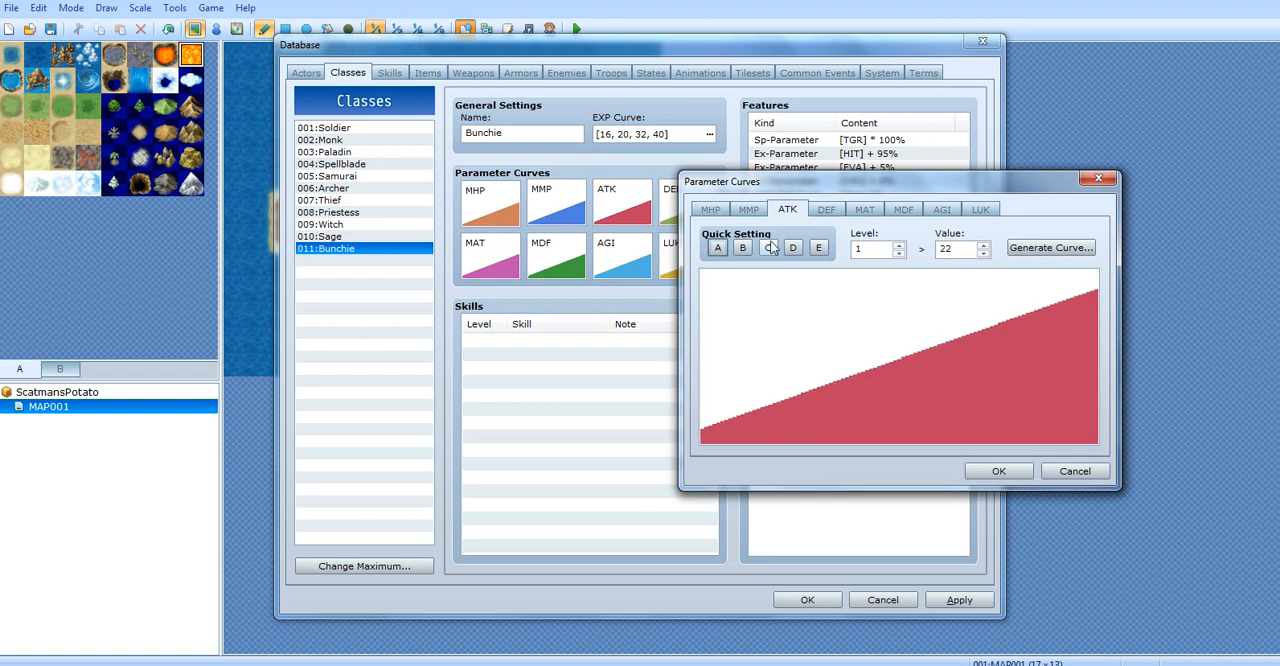
left_click(769, 247)
Apply quick setting B to the DEF and MDF curves and quick setting A to the MAT curve
left_click(820, 211)
left_click(745, 248)
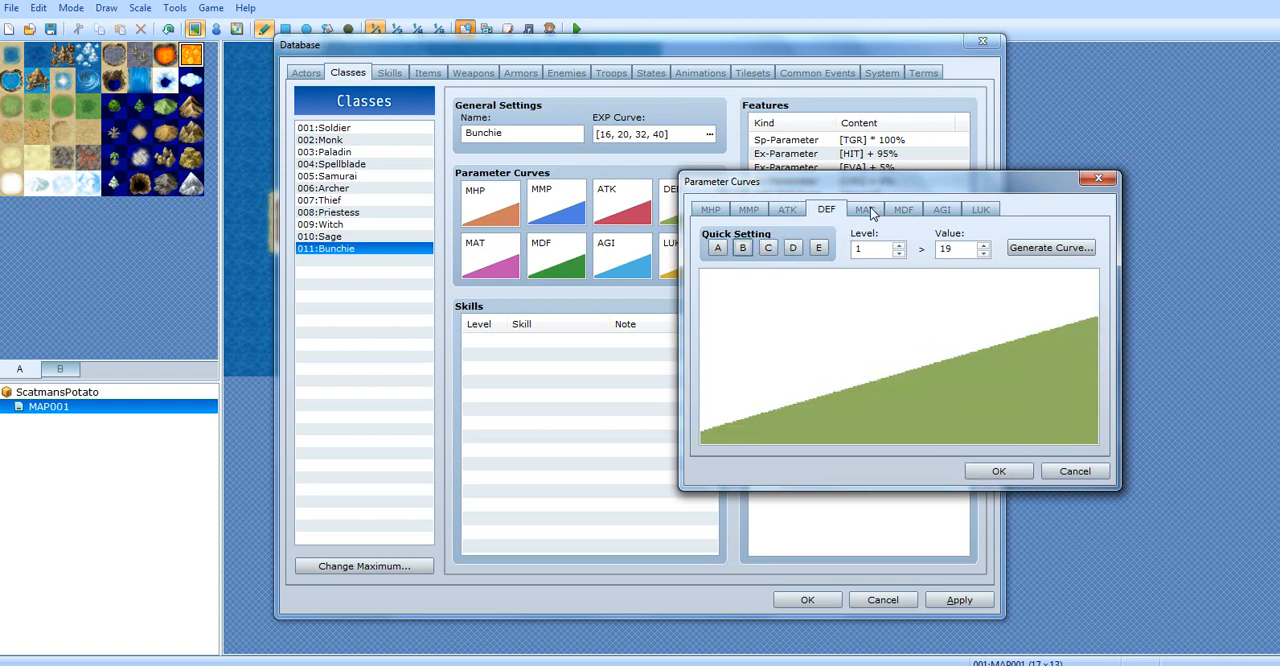
left_click(866, 210)
left_click(717, 248)
left_click(903, 211)
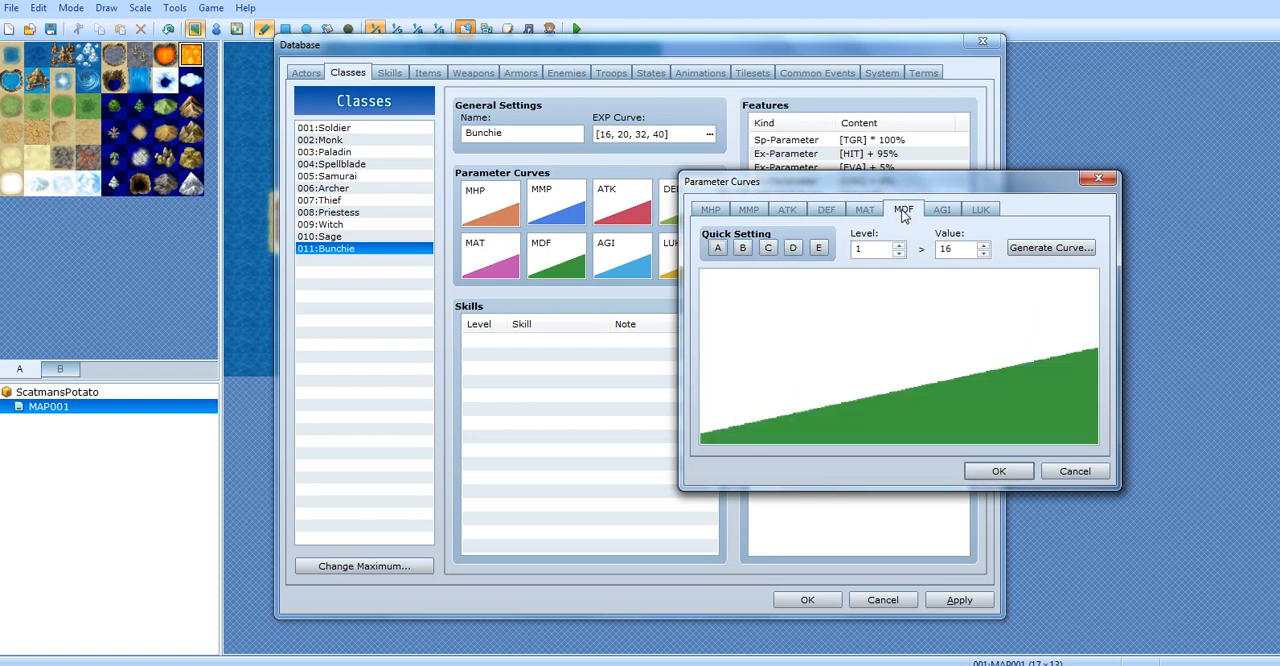
left_click(743, 248)
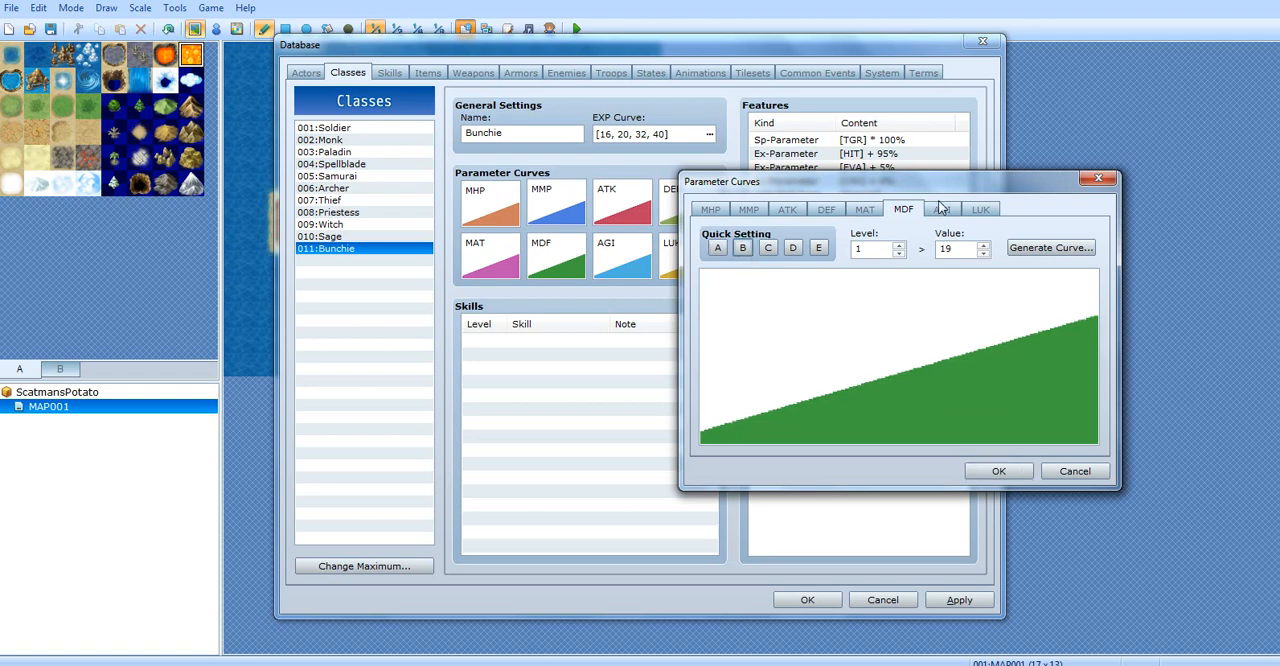
Apply quick setting C to the AGI curve and B to the LUK curve, and accept the parameter curves
left_click(942, 210)
left_click(767, 249)
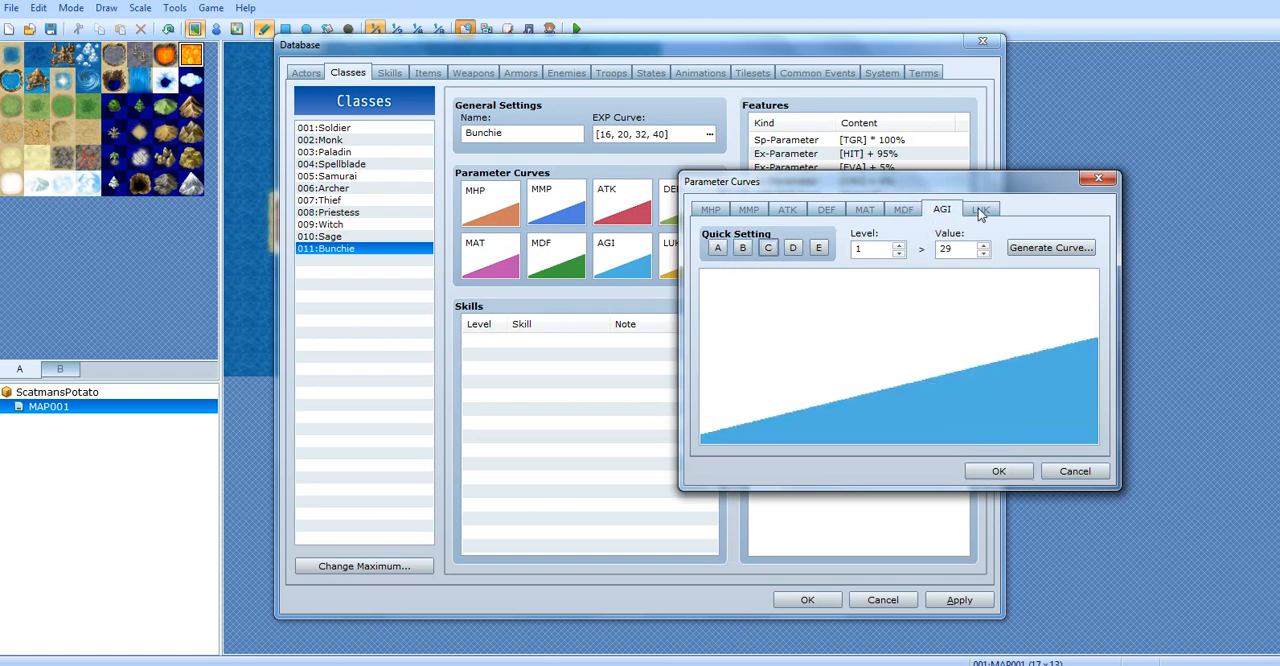
left_click(980, 209)
left_click(743, 248)
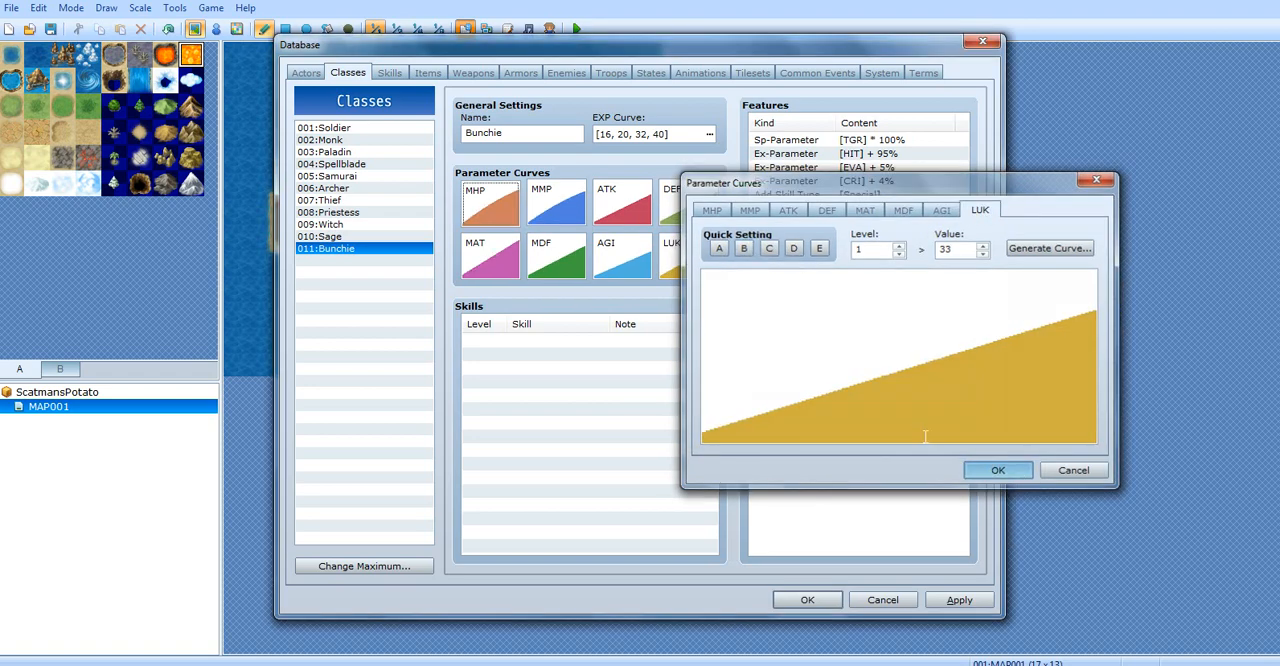
left_click(998, 471)
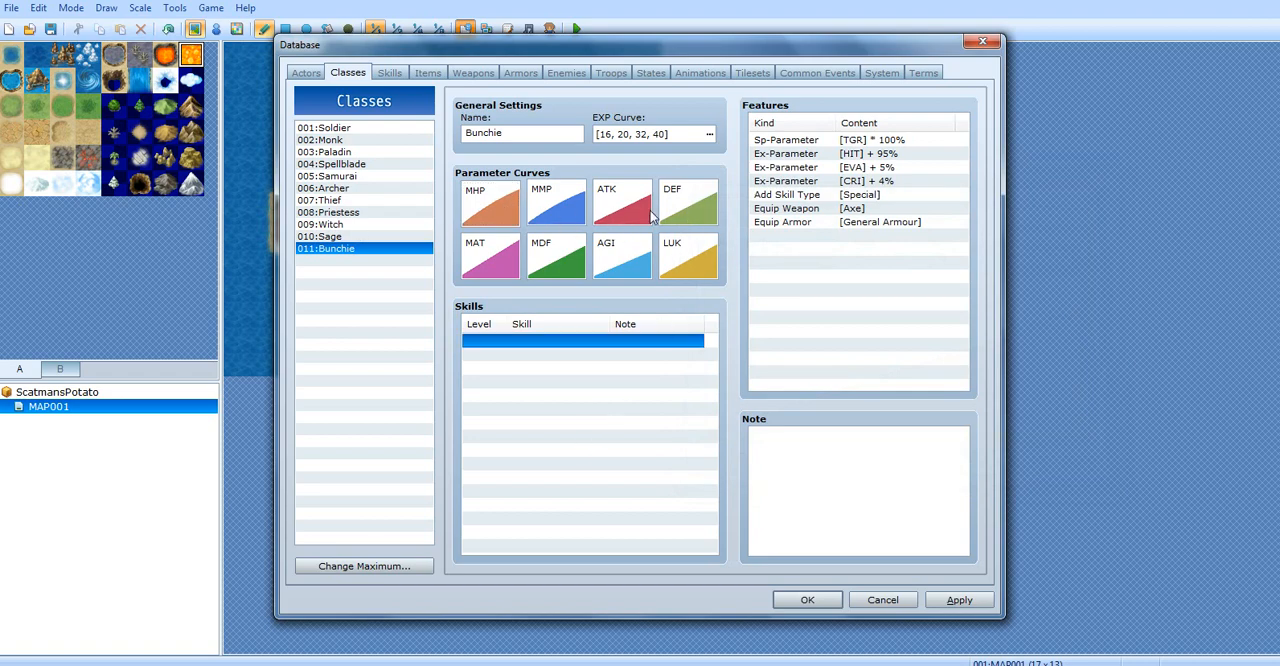
Start a new feature in the empty row of Bunchie's feature list and review the elements available for Element Rate
left_click(842, 282)
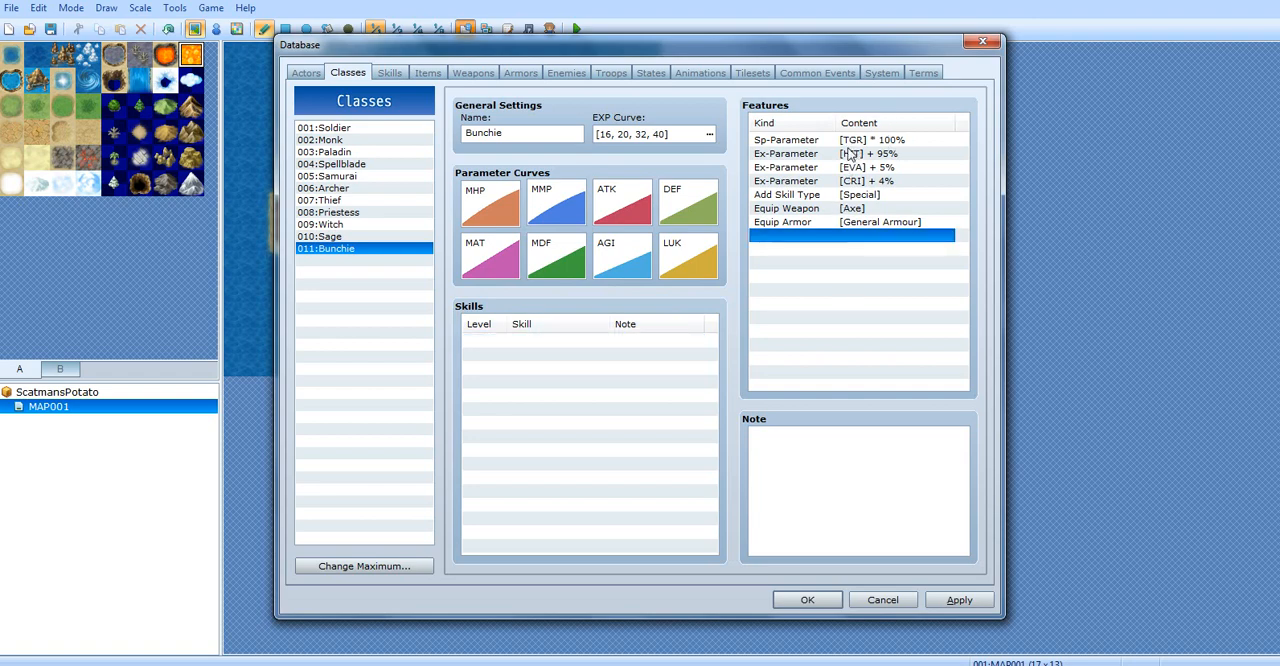
double_click(814, 306)
left_click_drag(807, 144, 434, 293)
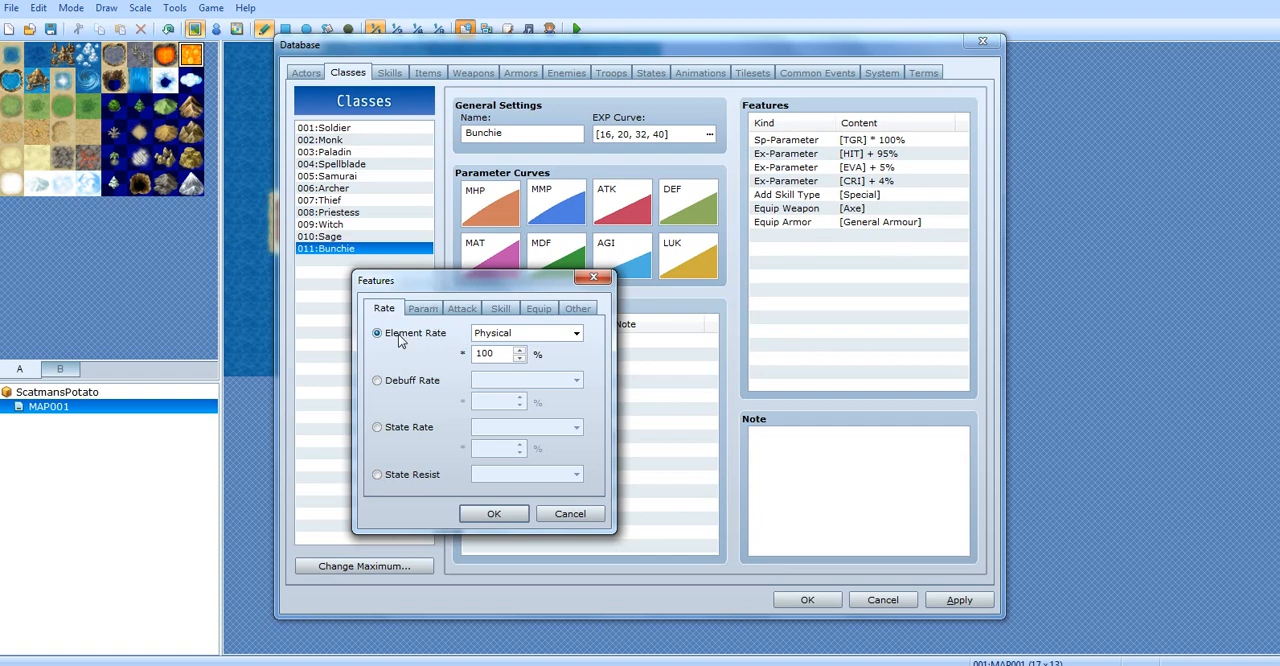
left_click_drag(424, 274, 373, 258)
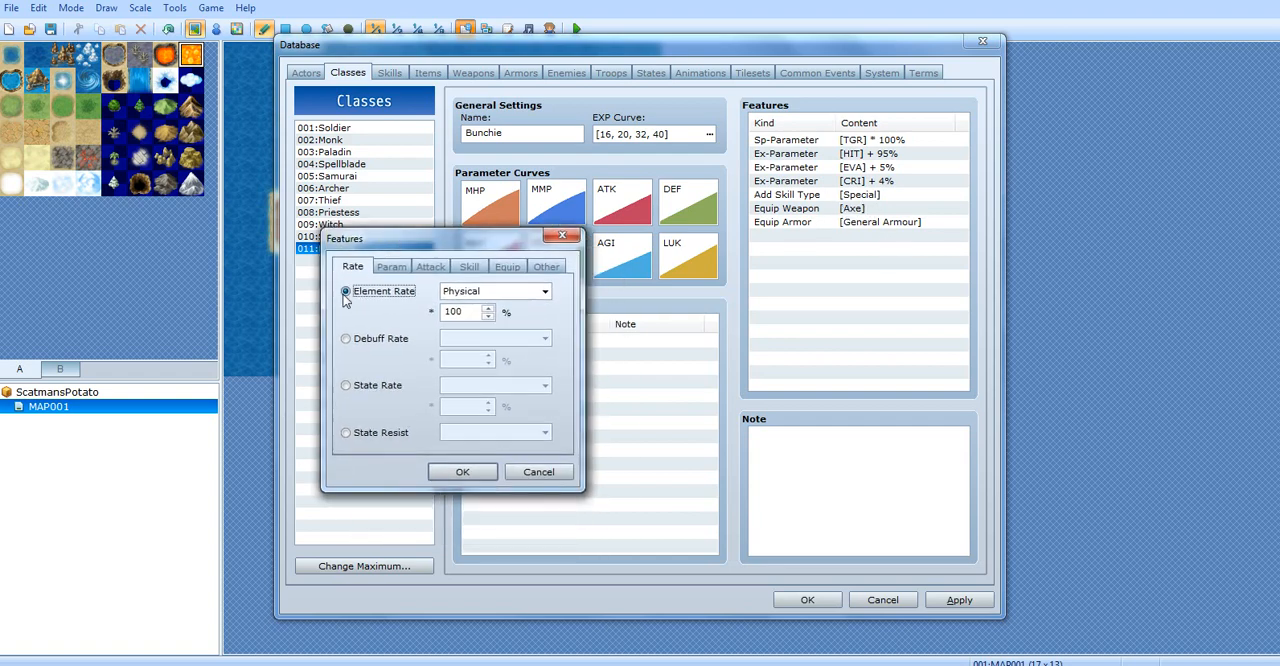
left_click(480, 291)
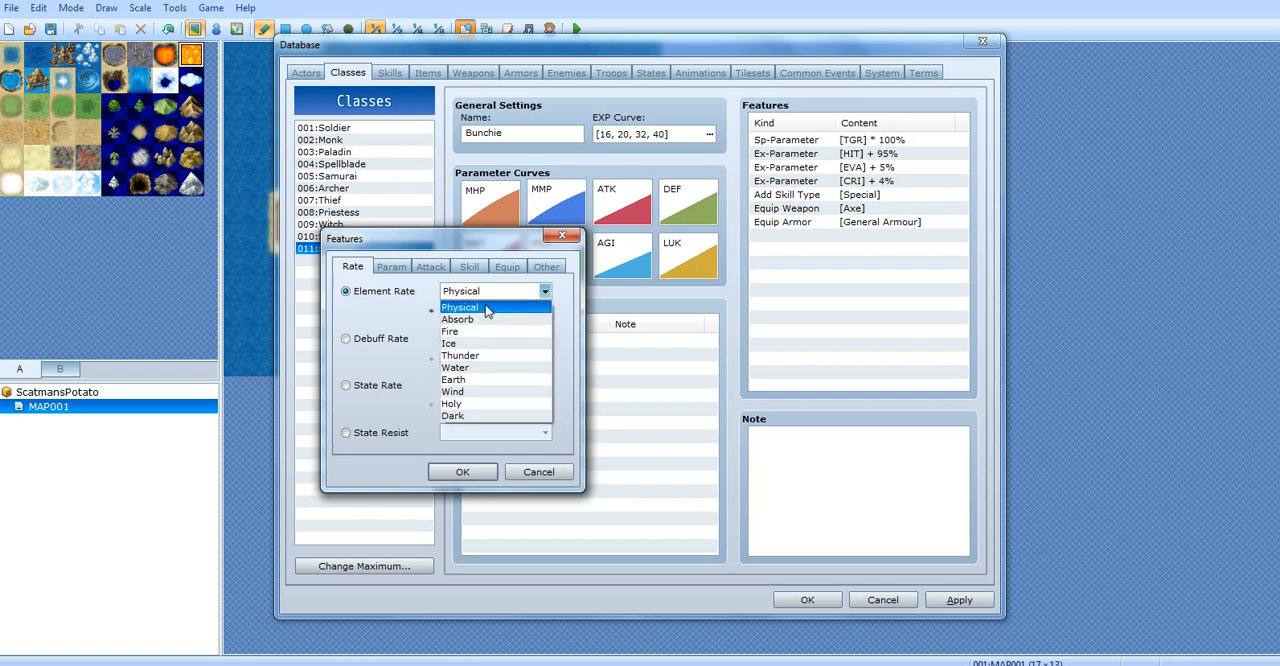
left_click(488, 290)
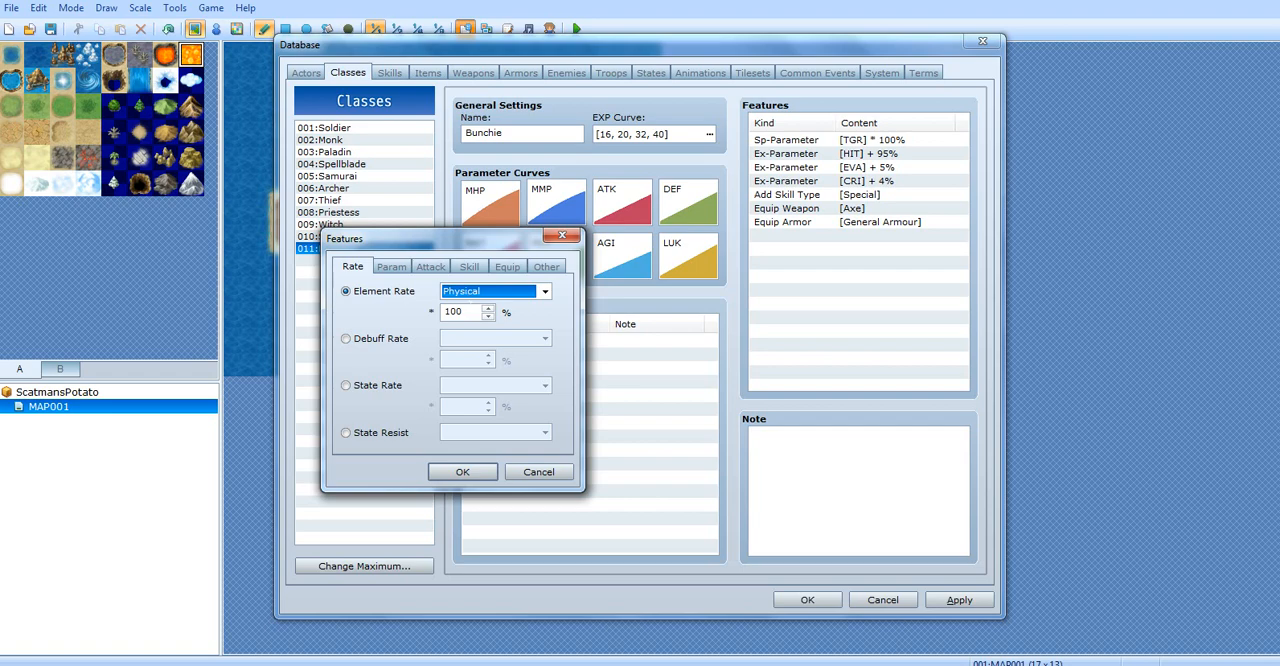
left_click_drag(466, 311, 437, 311)
left_click(377, 300)
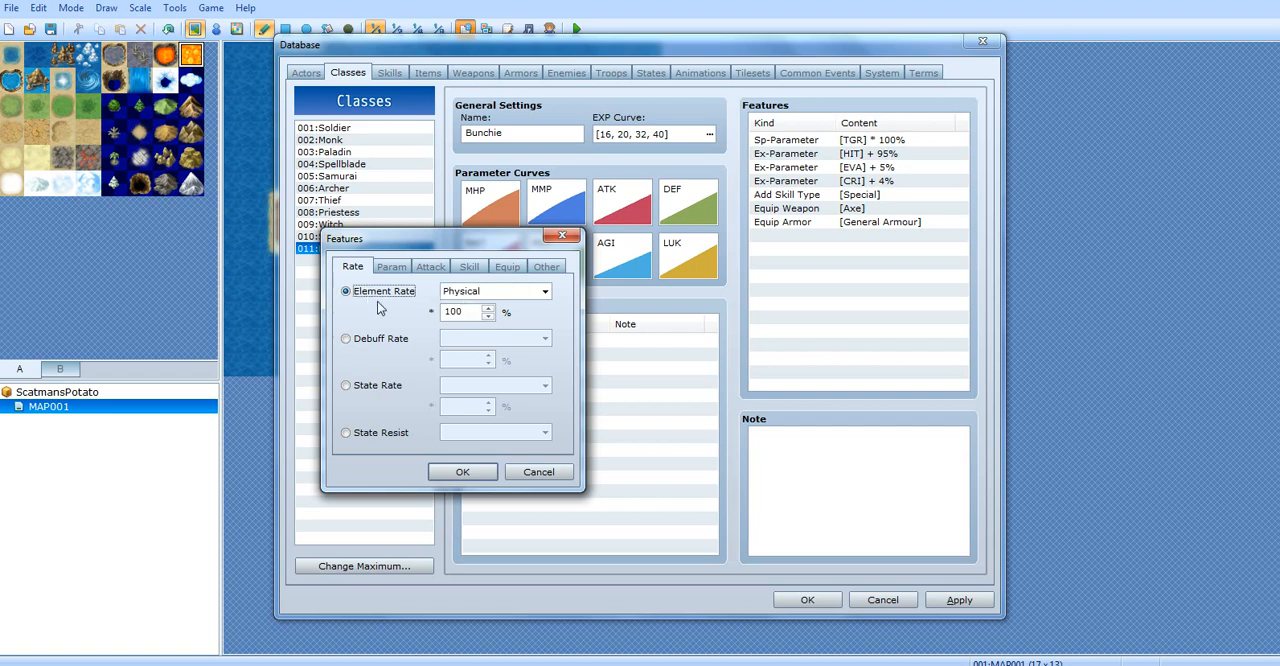
Choose Fire as the Element Rate feature and set its multiplier to 0%
left_click(543, 291)
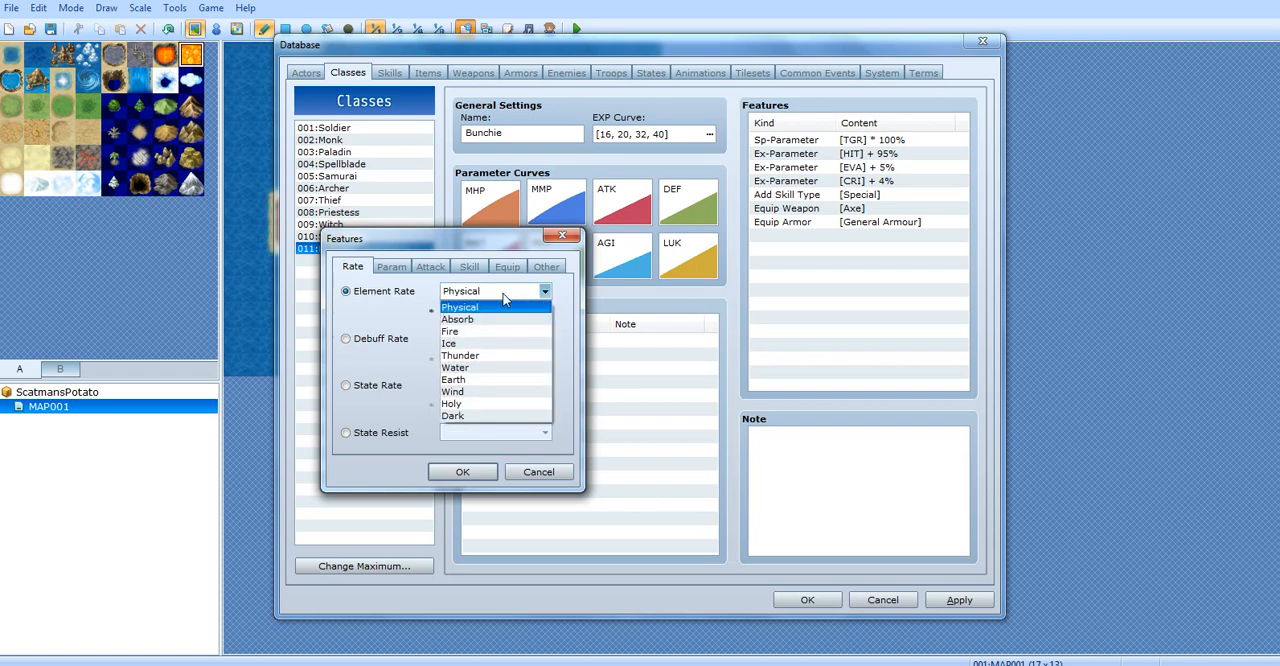
left_click(470, 333)
left_click_drag(466, 311, 443, 311)
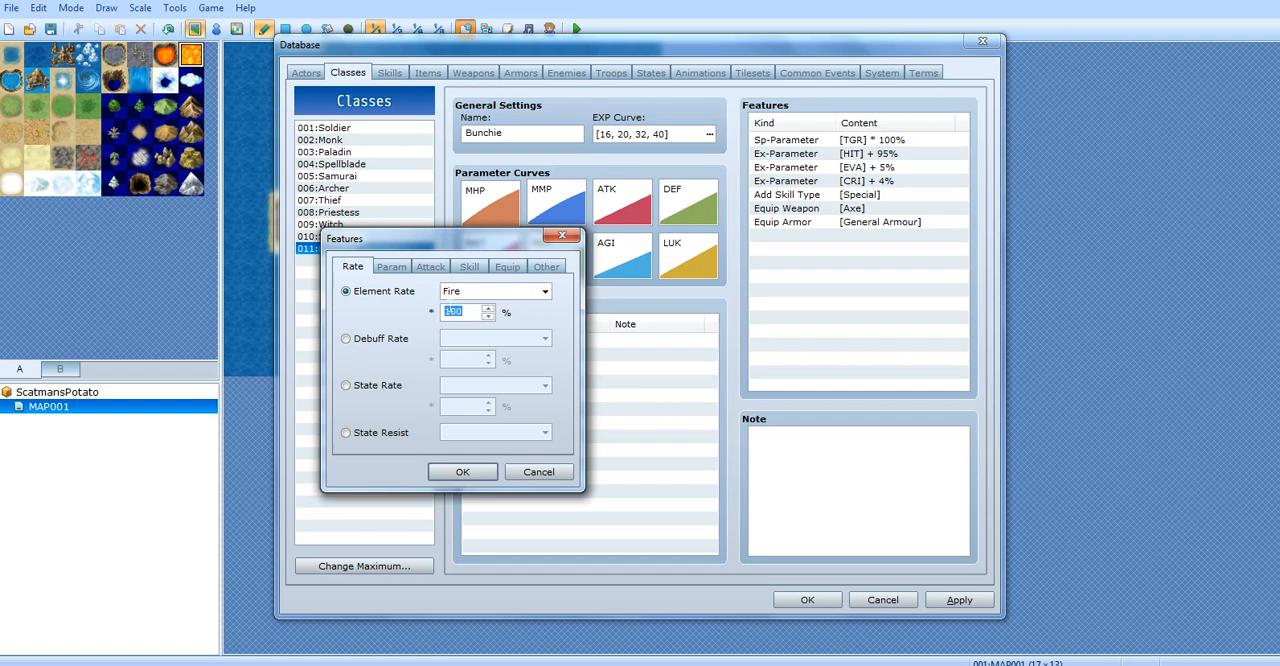
type("0")
Examine the Debuff Rate description and the parameters it can apply to
left_click(370, 341)
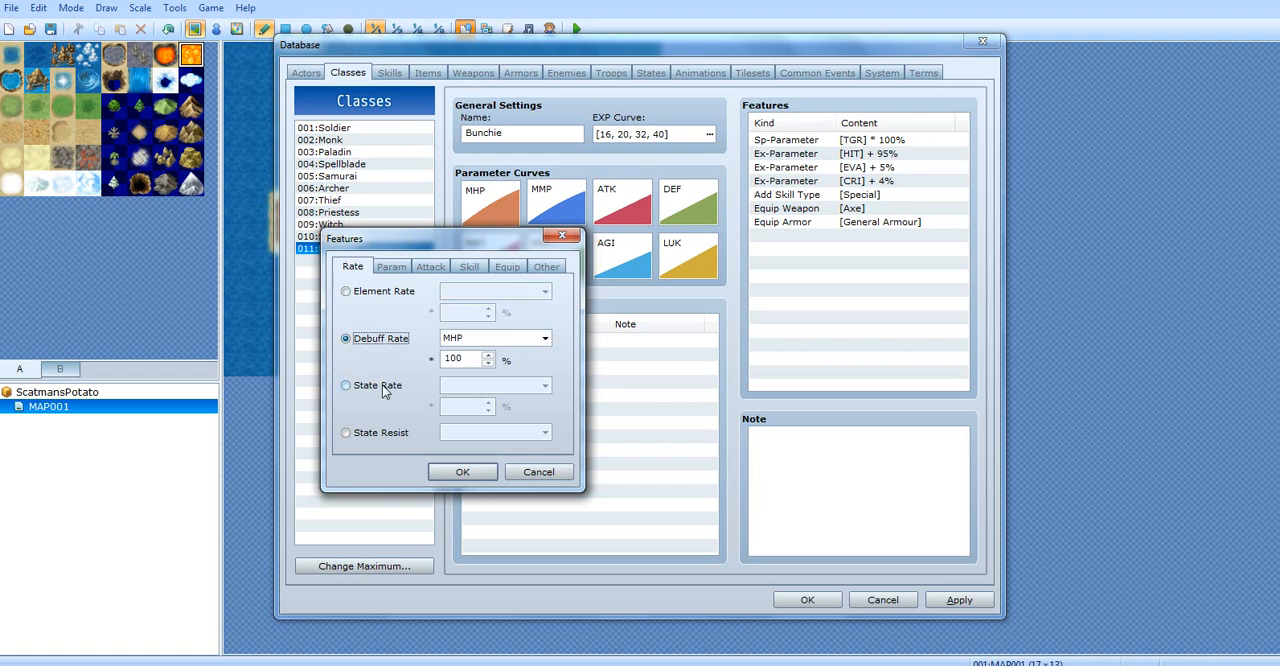
left_click(486, 341)
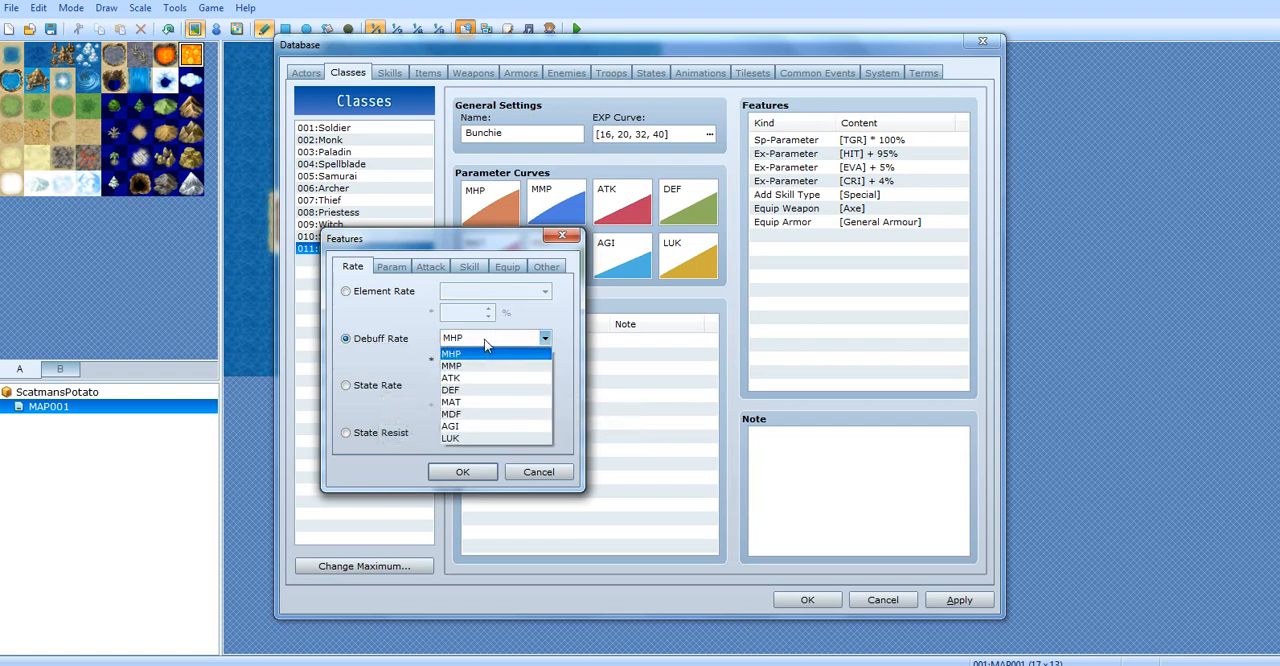
left_click(384, 344)
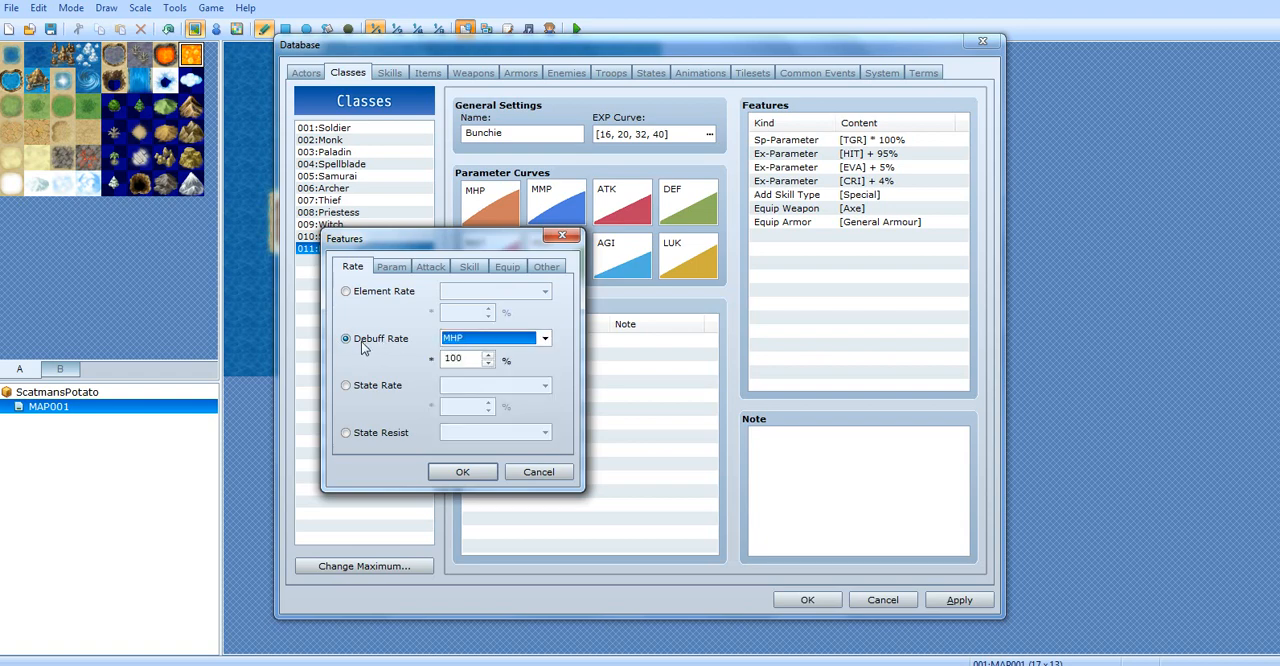
mouse_move(363, 347)
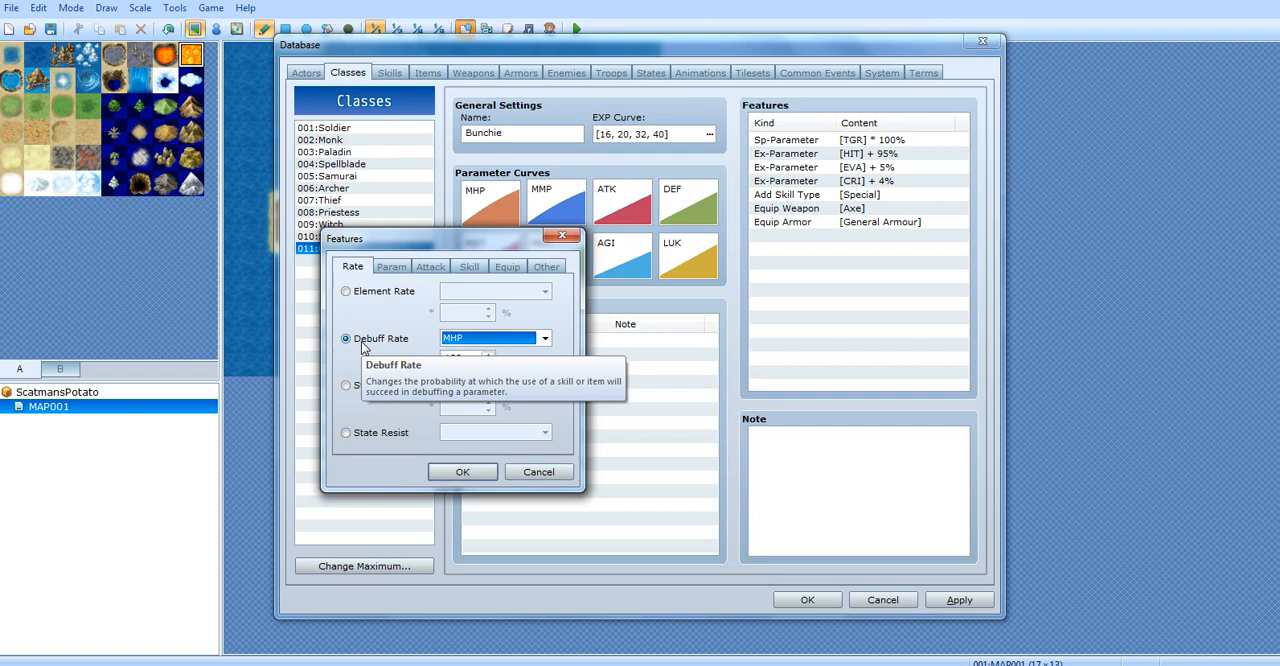
left_click(481, 341)
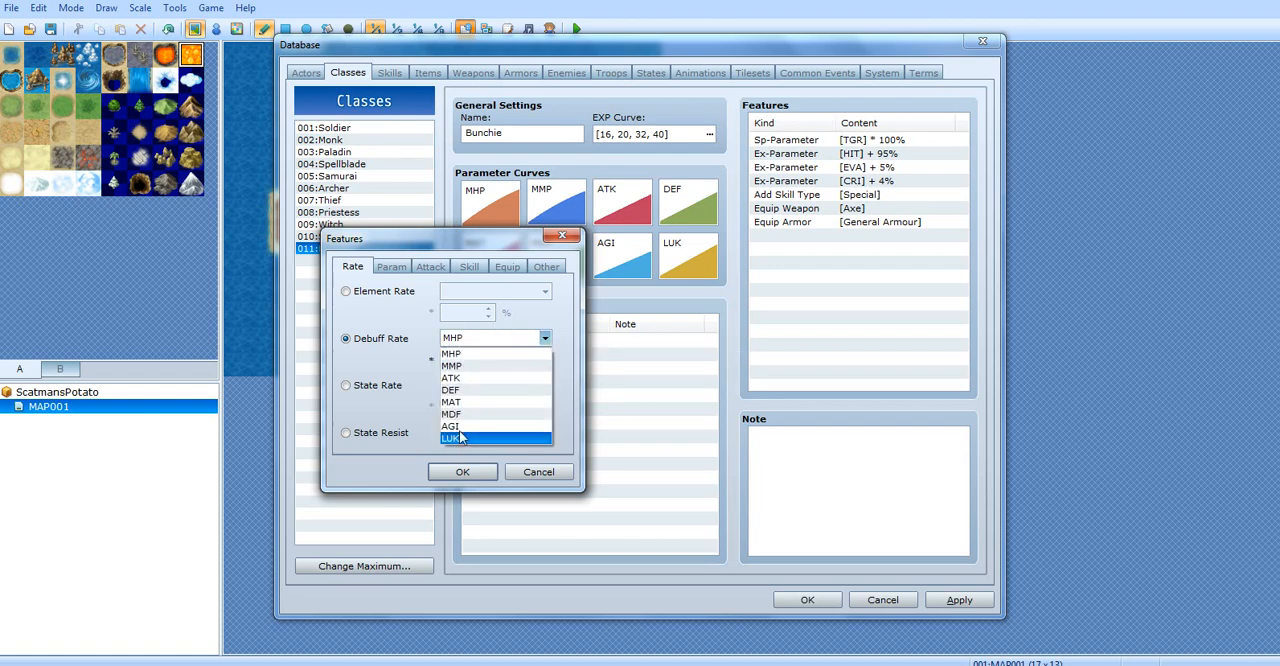
left_click(463, 341)
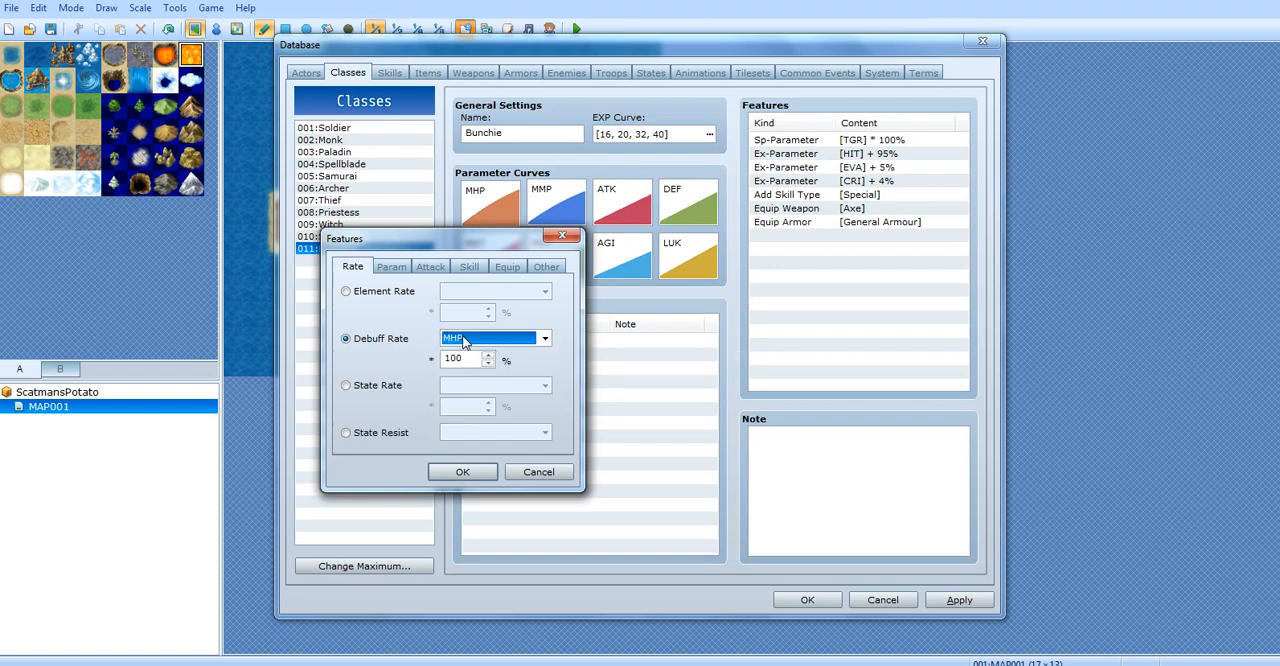
Return to Element Rate, read its description, and set the Fire multiplier to -500%
left_click(395, 296)
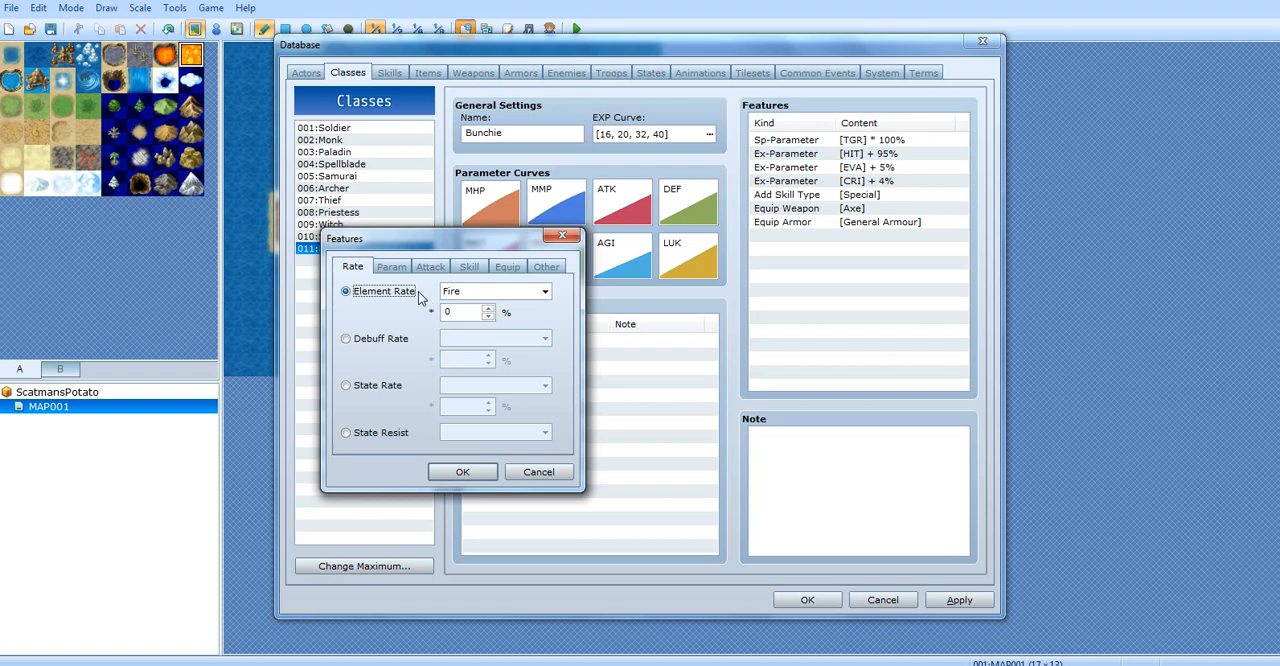
mouse_move(414, 297)
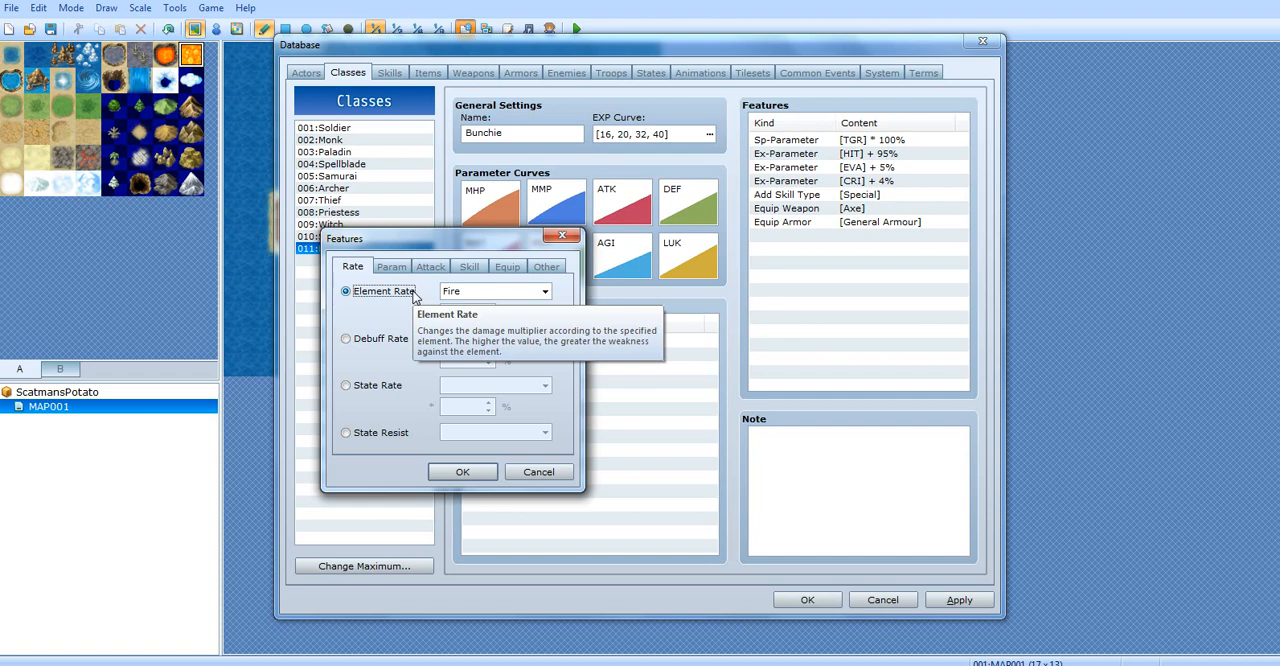
left_click_drag(460, 312, 434, 304)
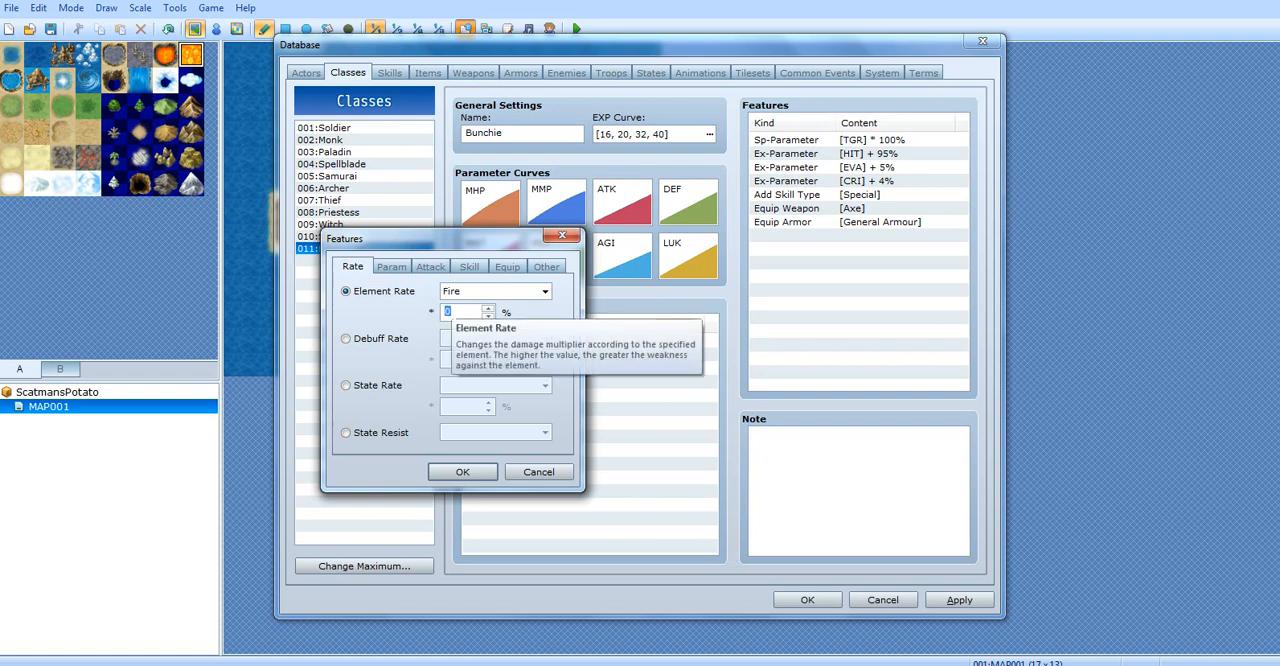
type("-500")
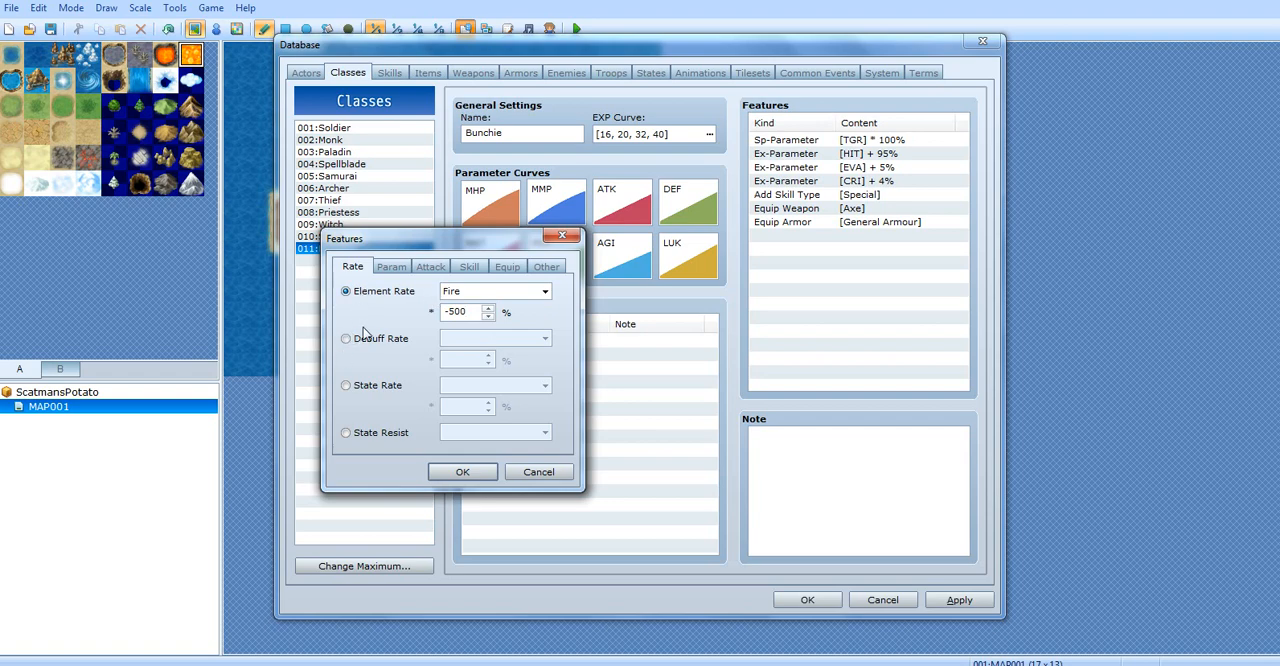
Try a Fire Element Rate of 200% and set it back to 0%
left_click(471, 290)
left_click(468, 290)
key("Tab")
type("200")
double_click(455, 312)
type("0")
Move the feature dialog aside, check the recording status in Bandicam, and dismiss its window and notification
left_click_drag(404, 237, 651, 254)
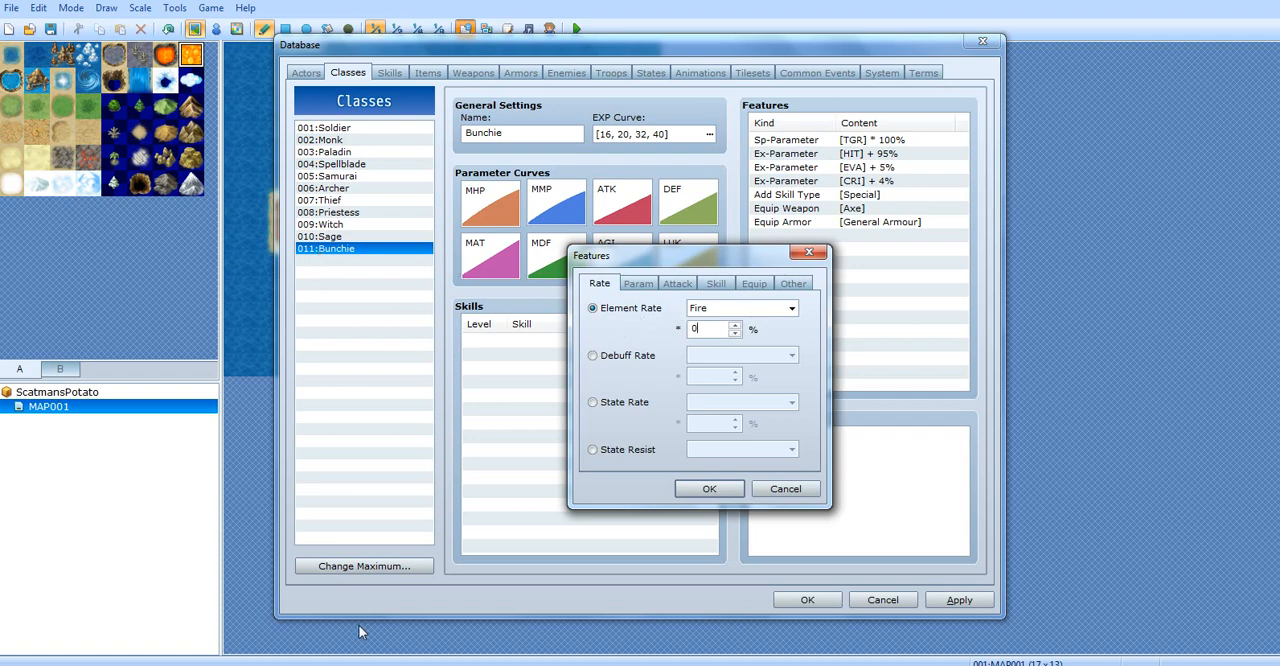
left_click(400, 665)
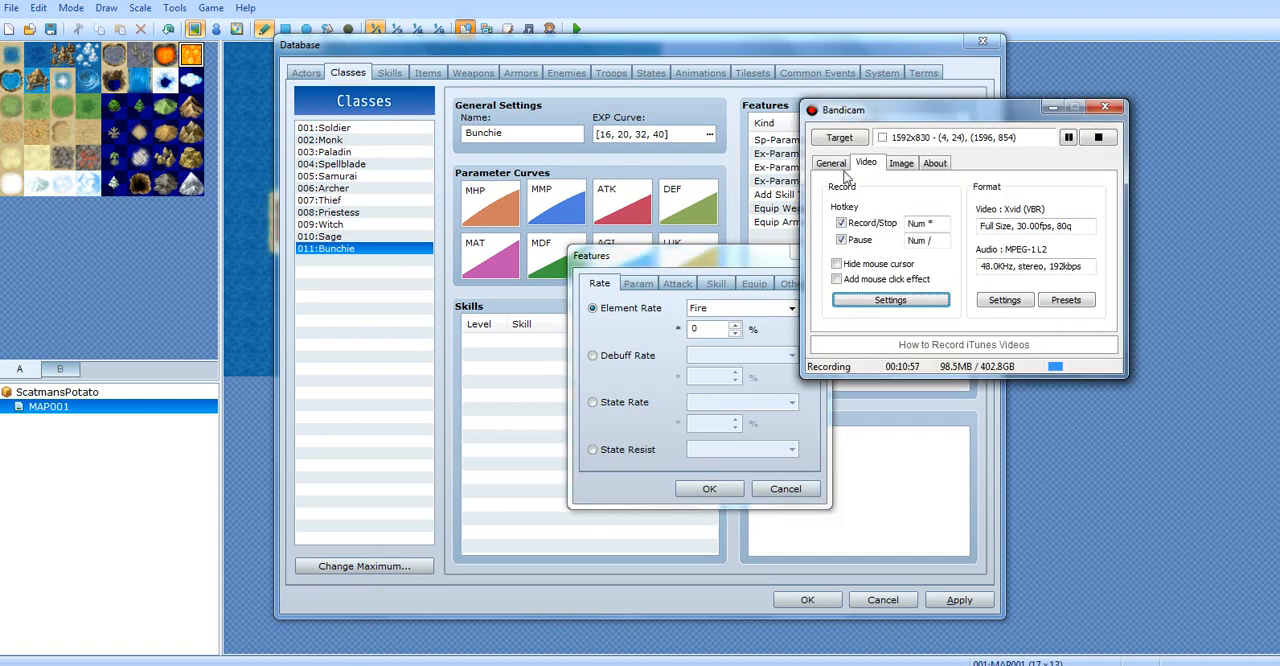
left_click(1054, 105)
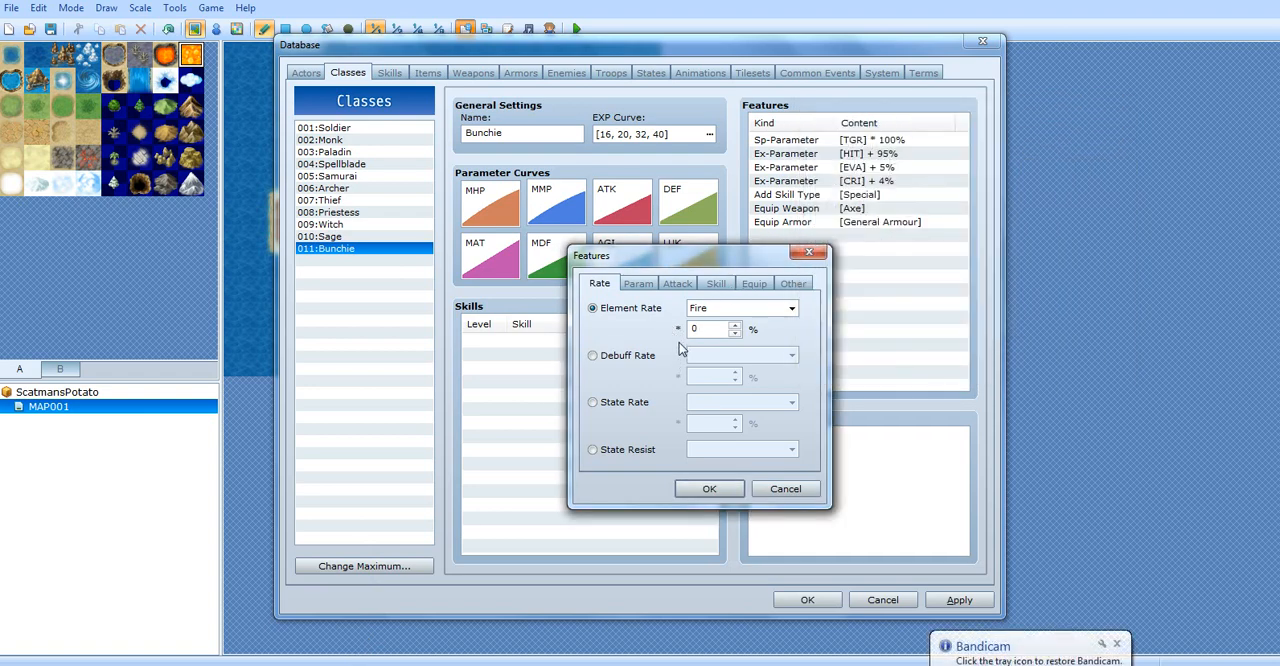
left_click(1116, 643)
left_click(614, 312)
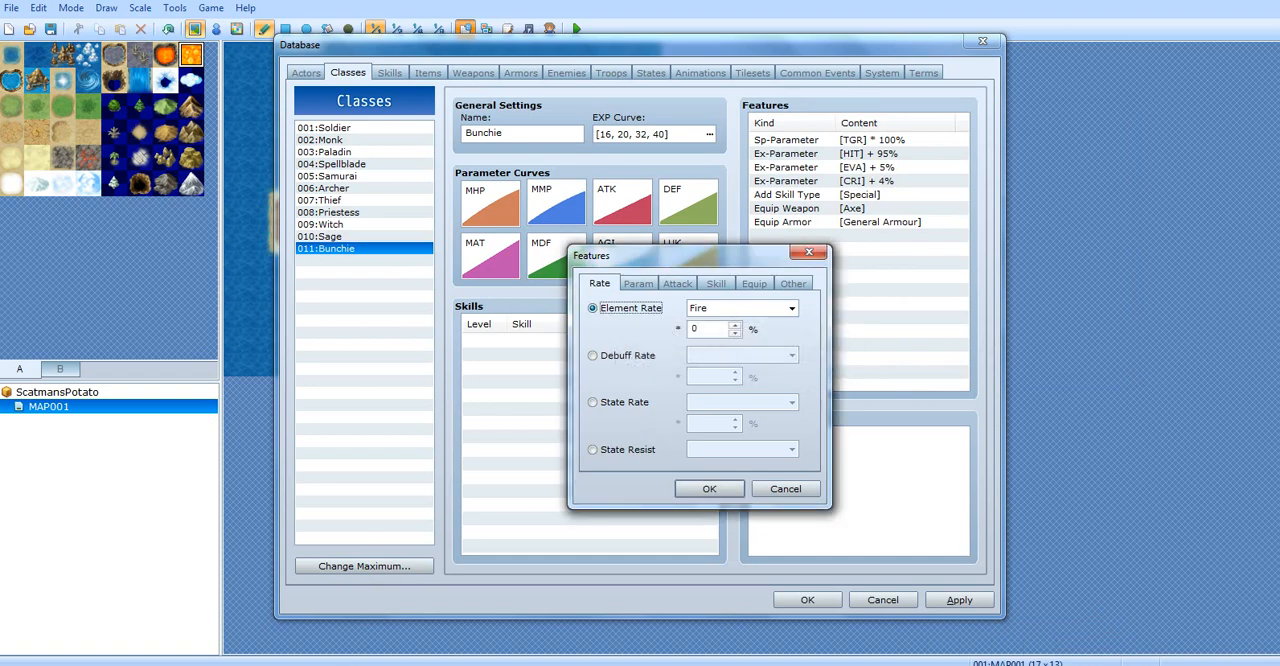
left_click(718, 309)
left_click(718, 309)
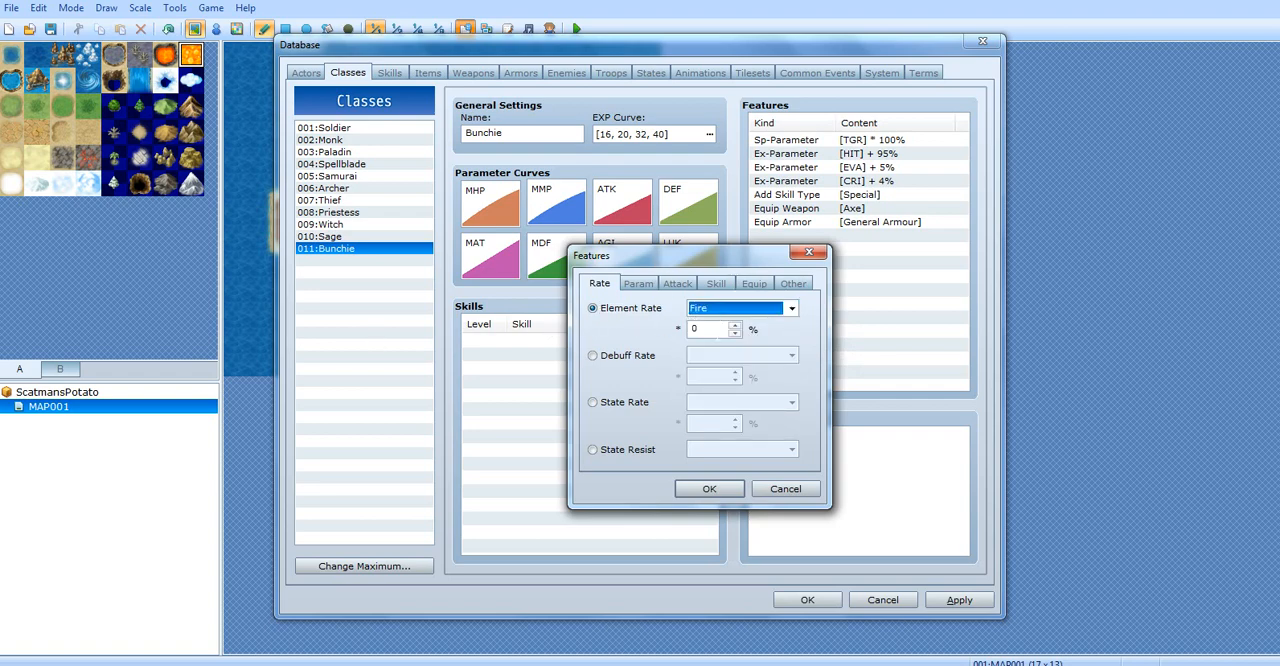
key("Tab")
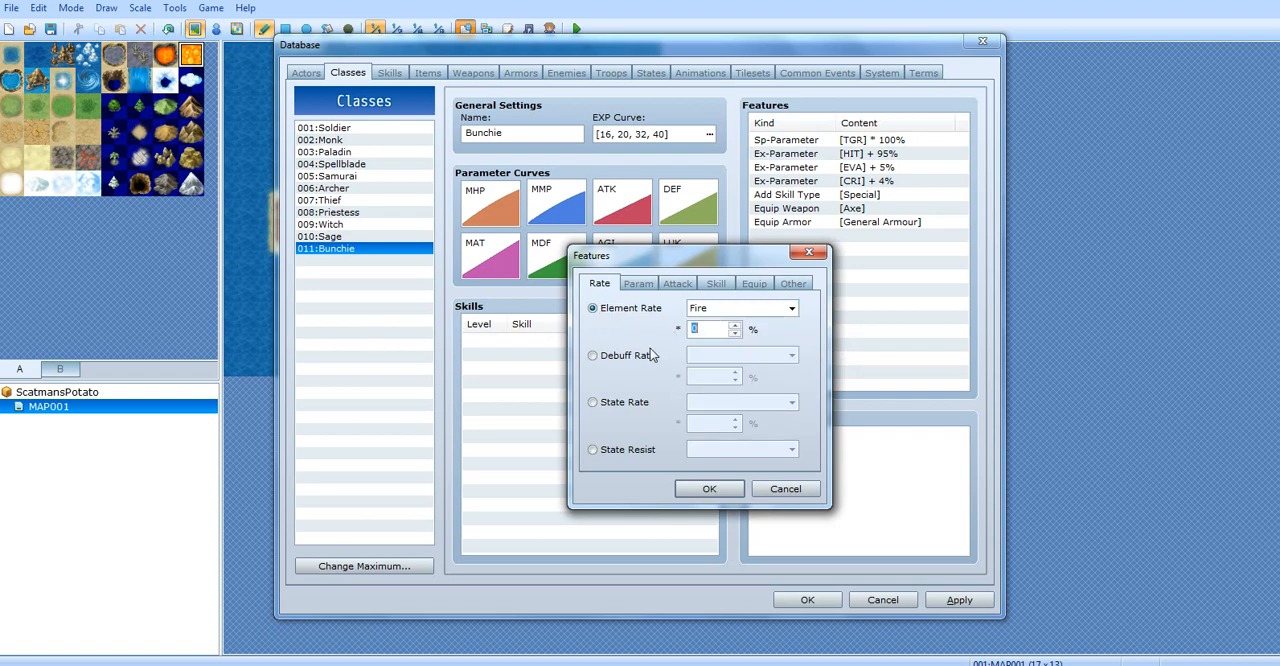
Switch the feature to State Rate for Death and set its rate to 0%
left_click(612, 403)
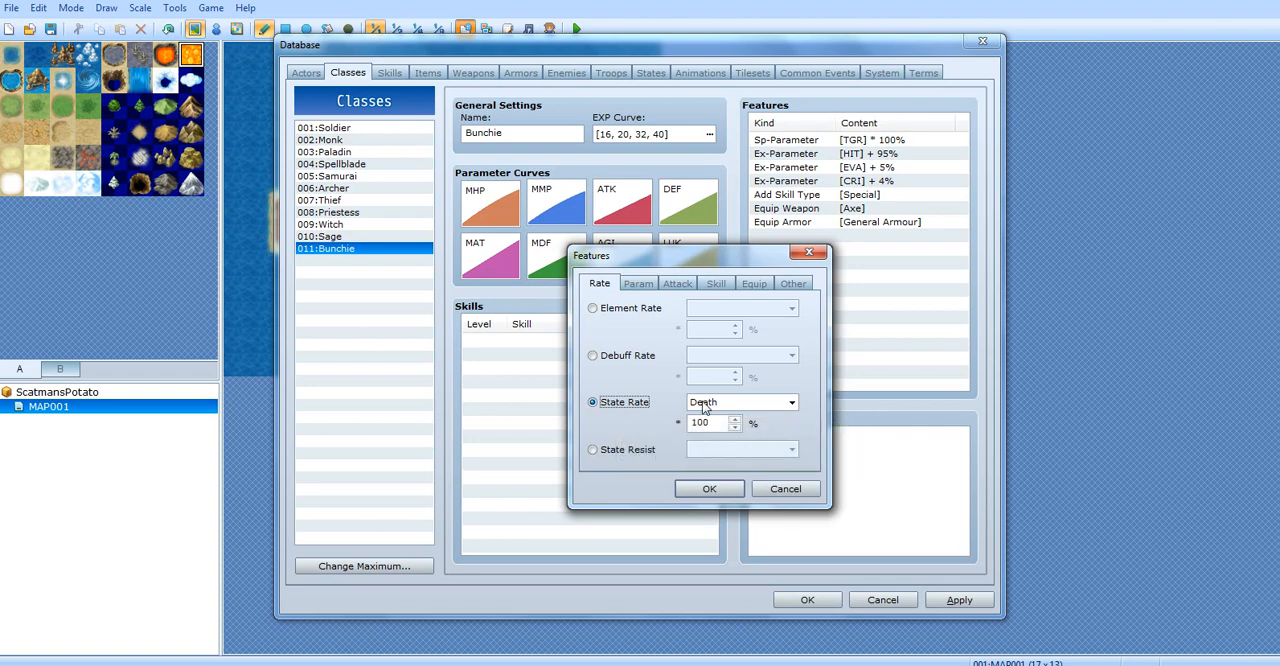
left_click_drag(713, 423, 665, 412)
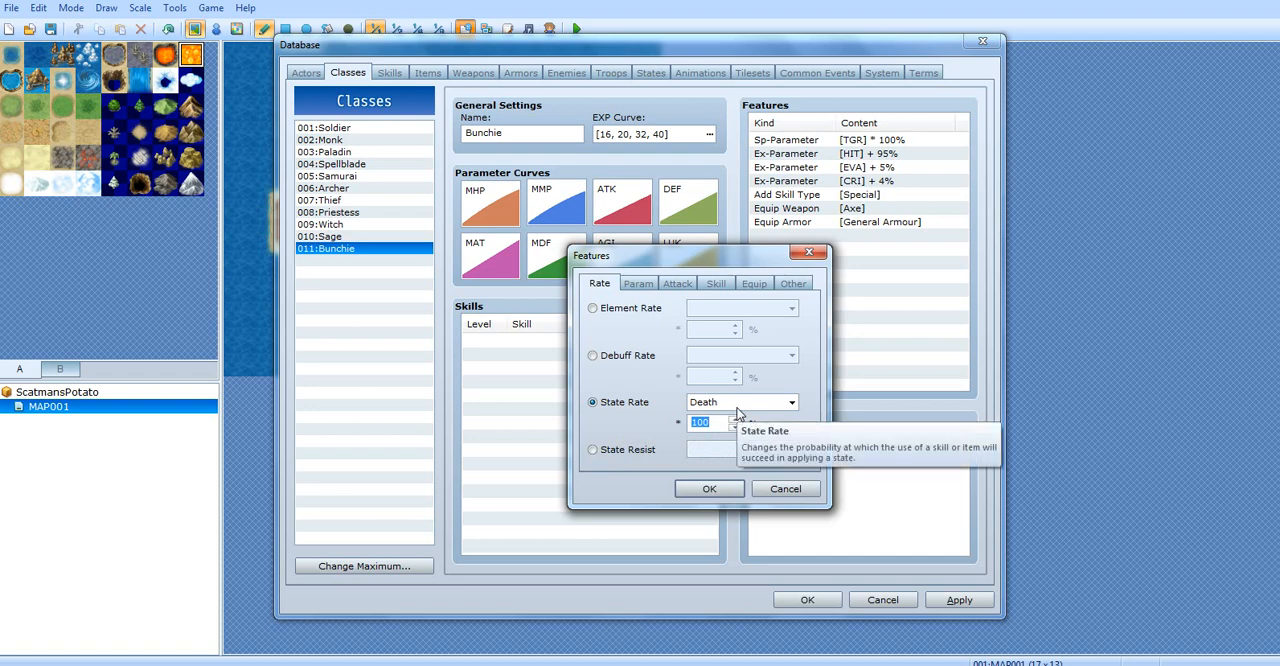
type("0")
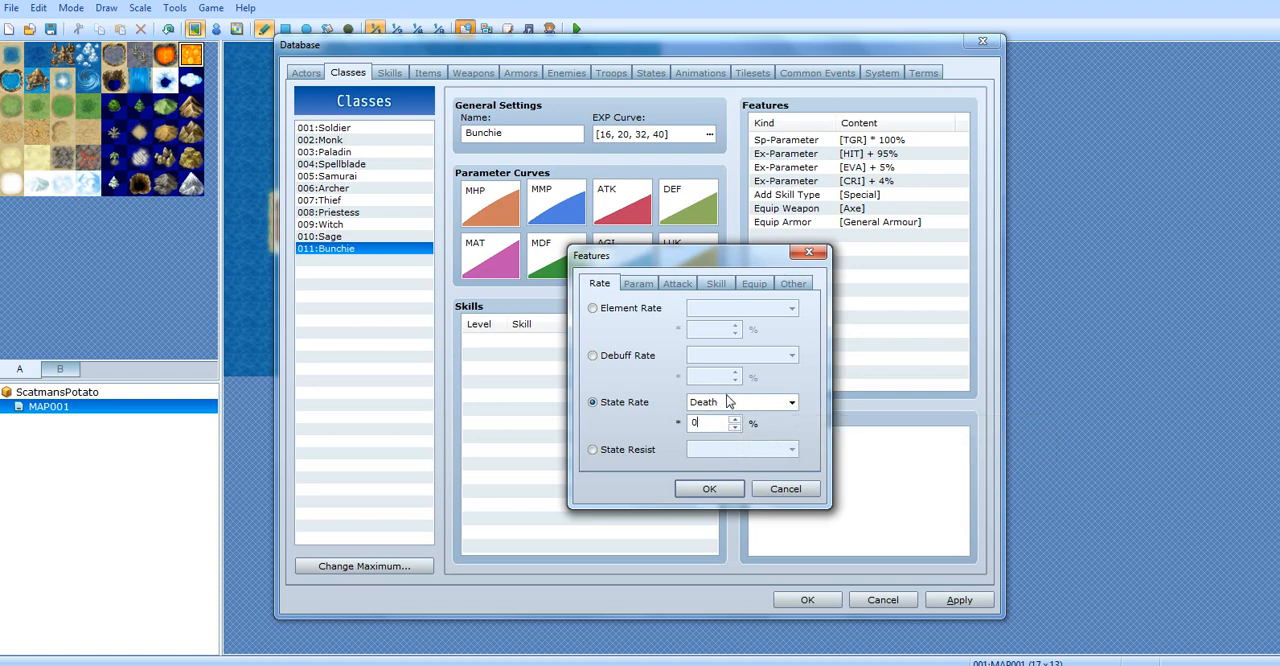
Review the states available for State Rate, keep Death, and clear its percentage value
left_click(641, 403)
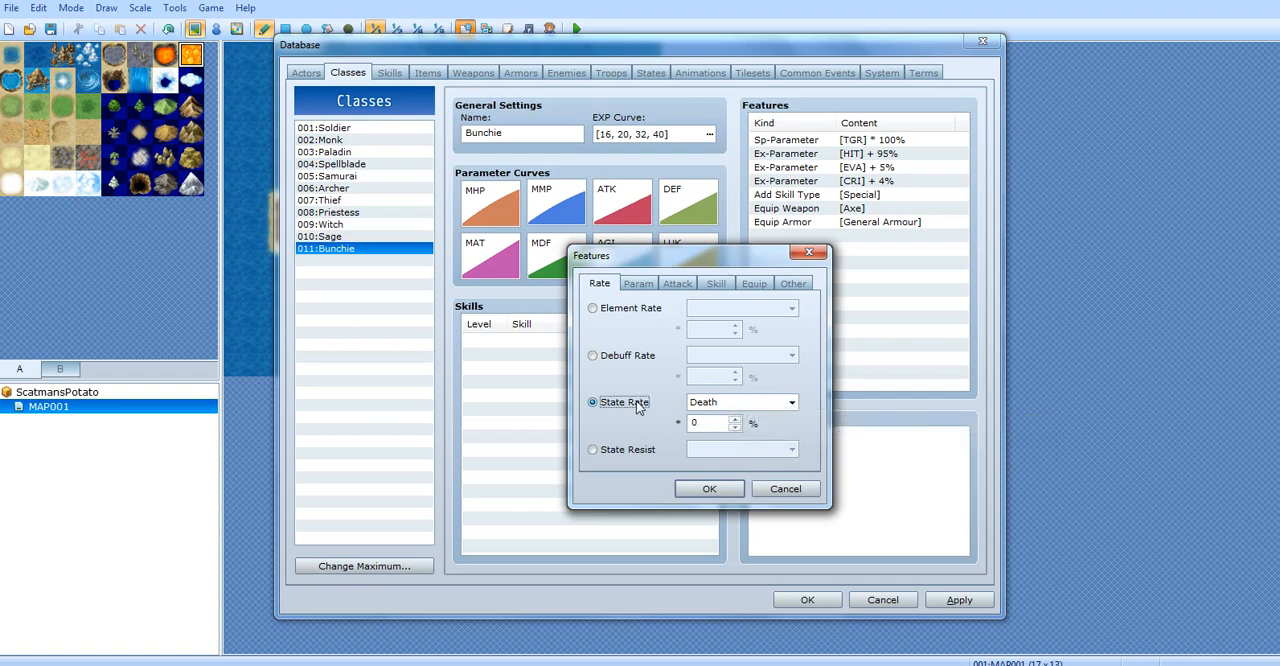
left_click(728, 401)
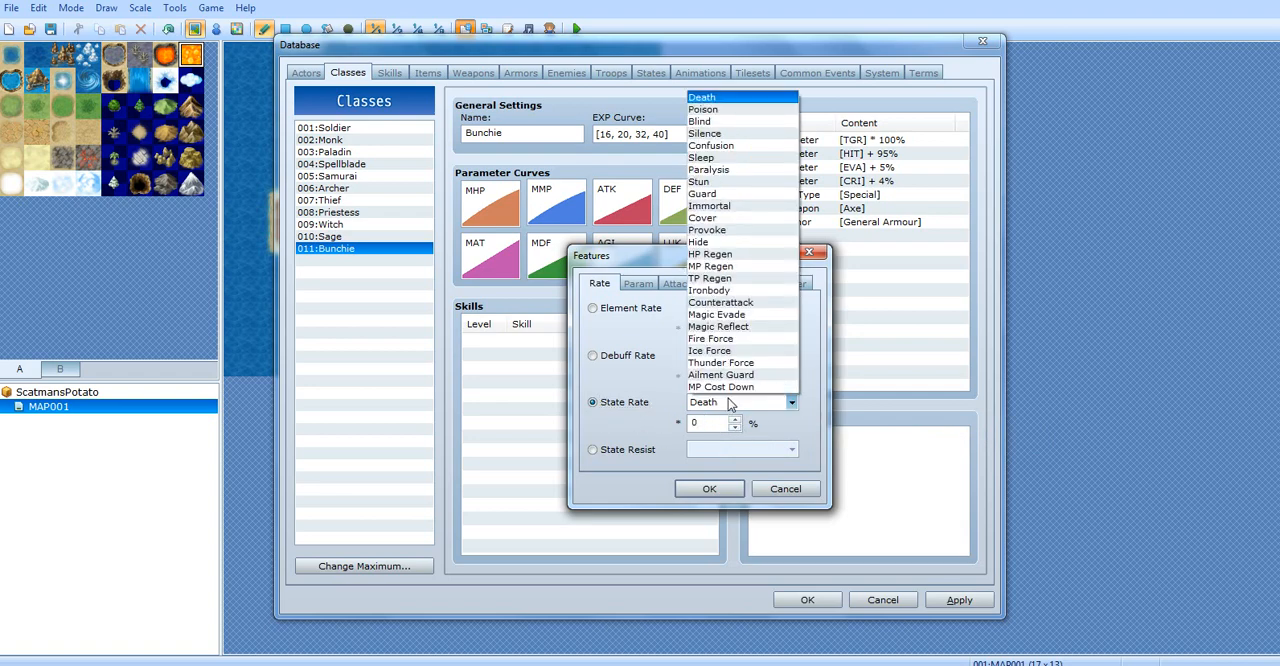
left_click(703, 99)
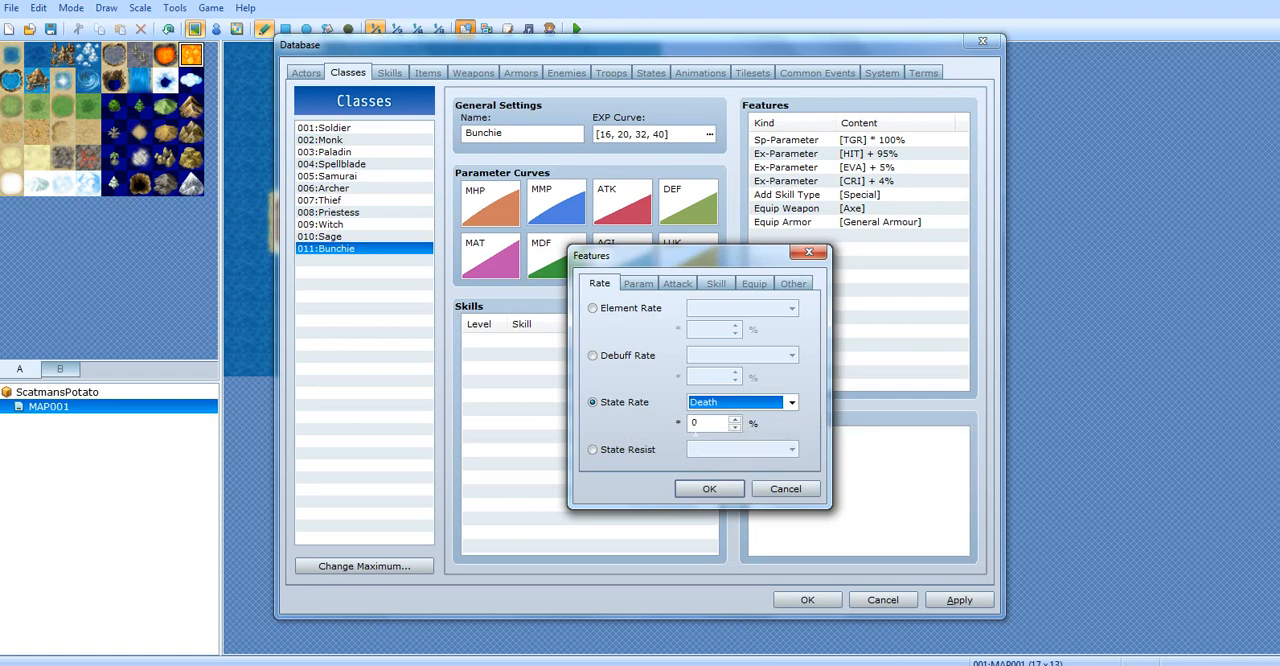
key("Tab")
type("259255")
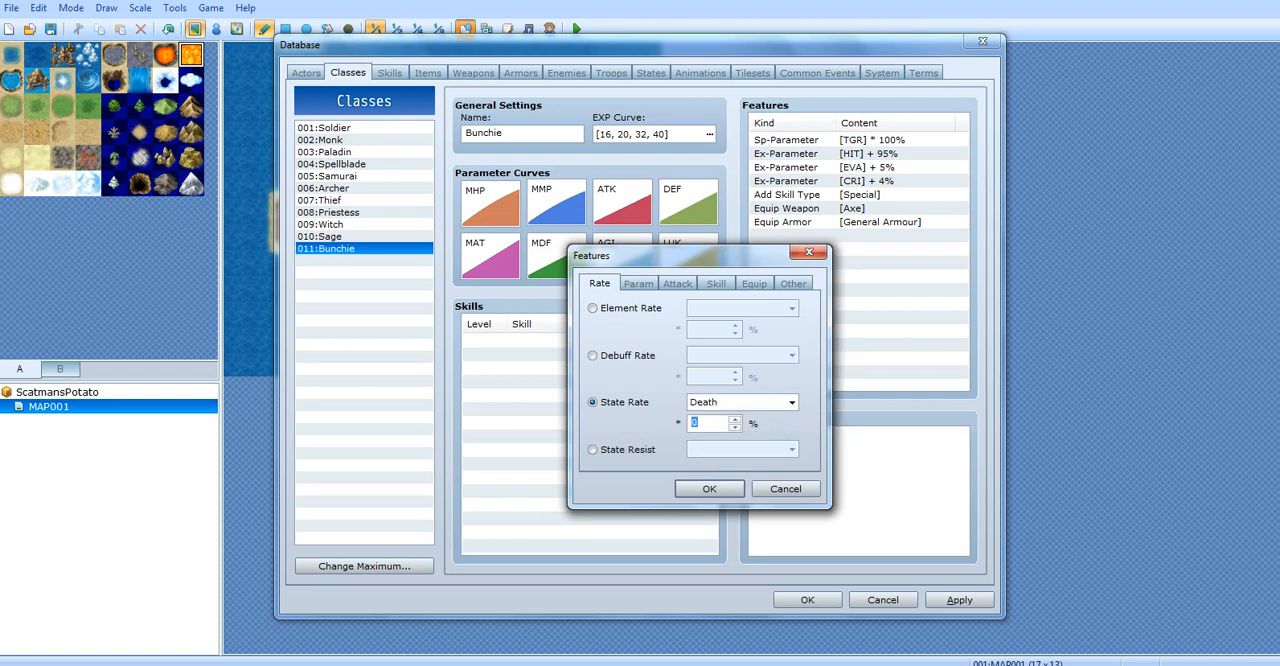
key("ctrl+a")
key("BackSpace")
Read the State Resist description, look through the state list again, and switch the feature to State Resist for Death
mouse_move(641, 459)
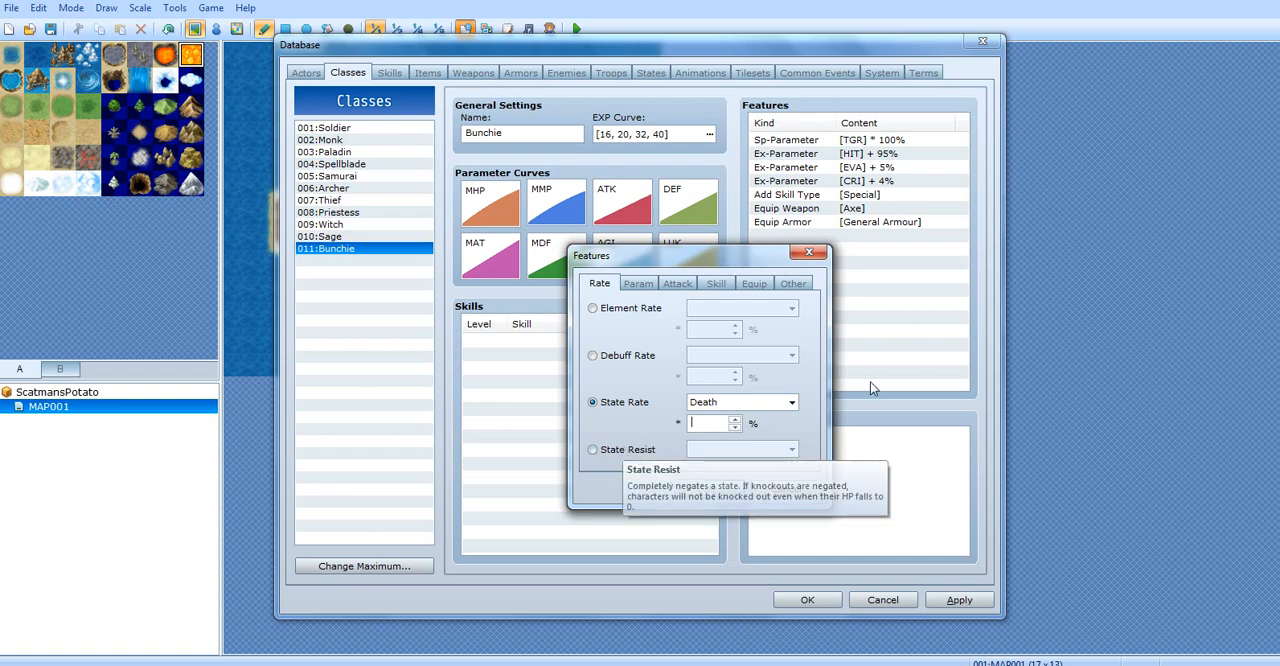
left_click(712, 403)
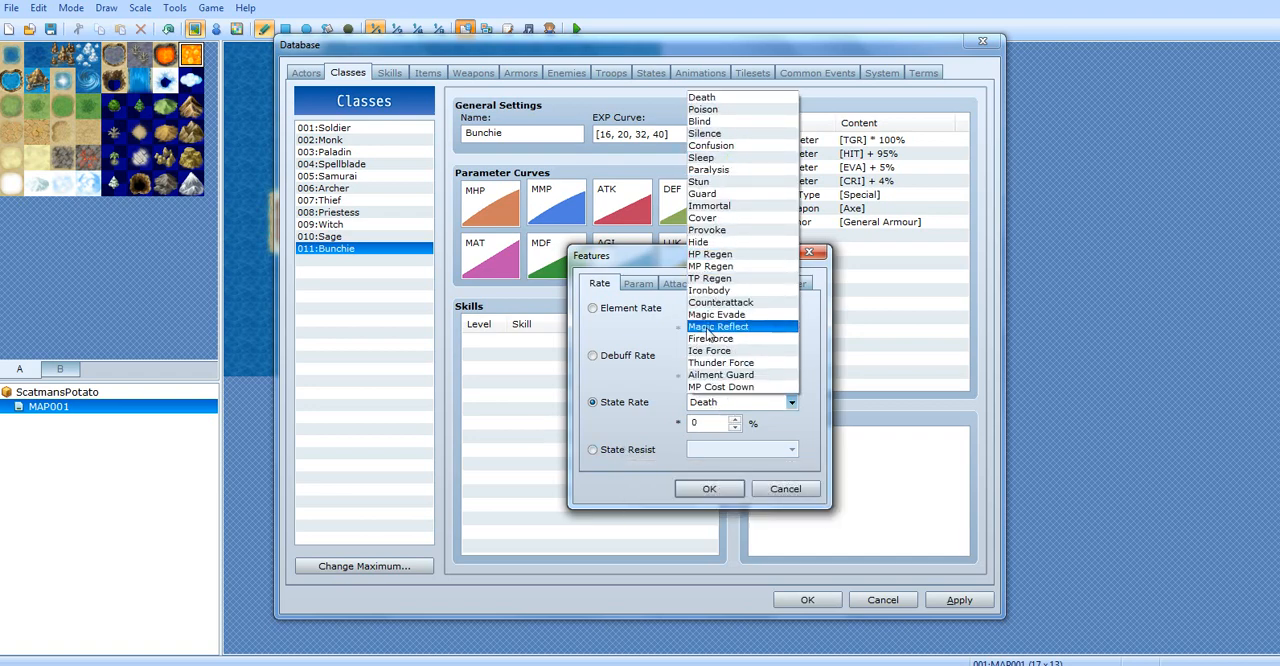
left_click(622, 460)
left_click(612, 451)
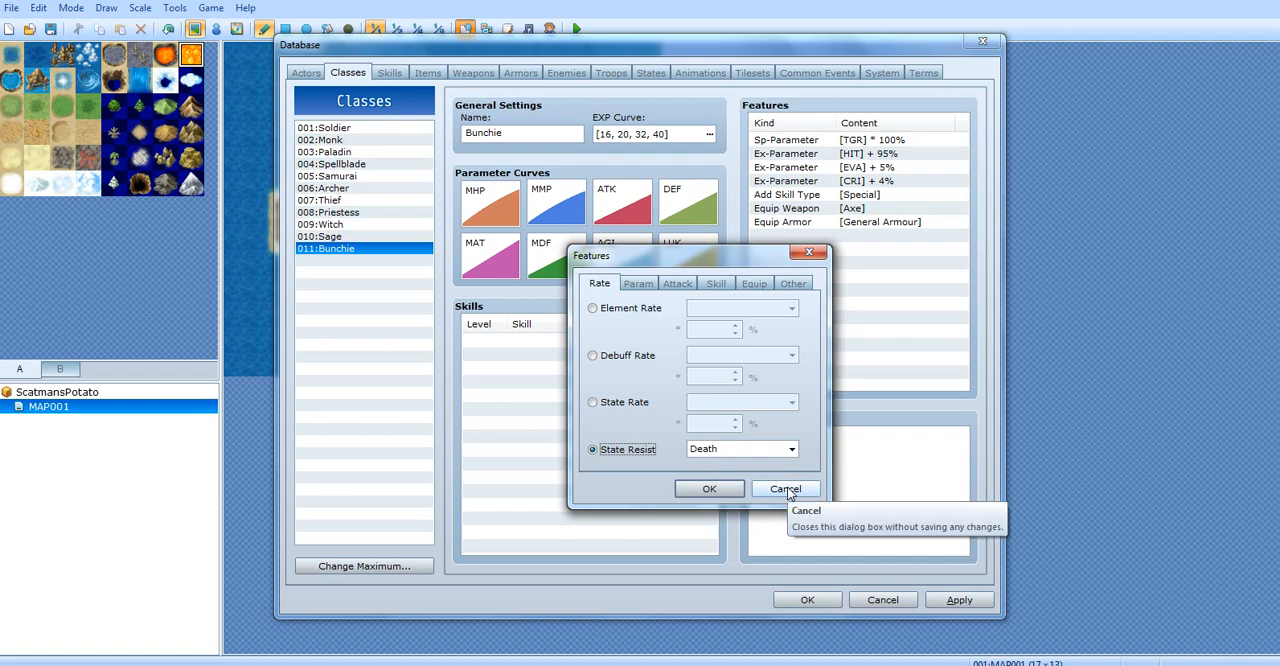
Switch the new feature to Parameter for MHP and read the description of the available parameters
left_click(636, 283)
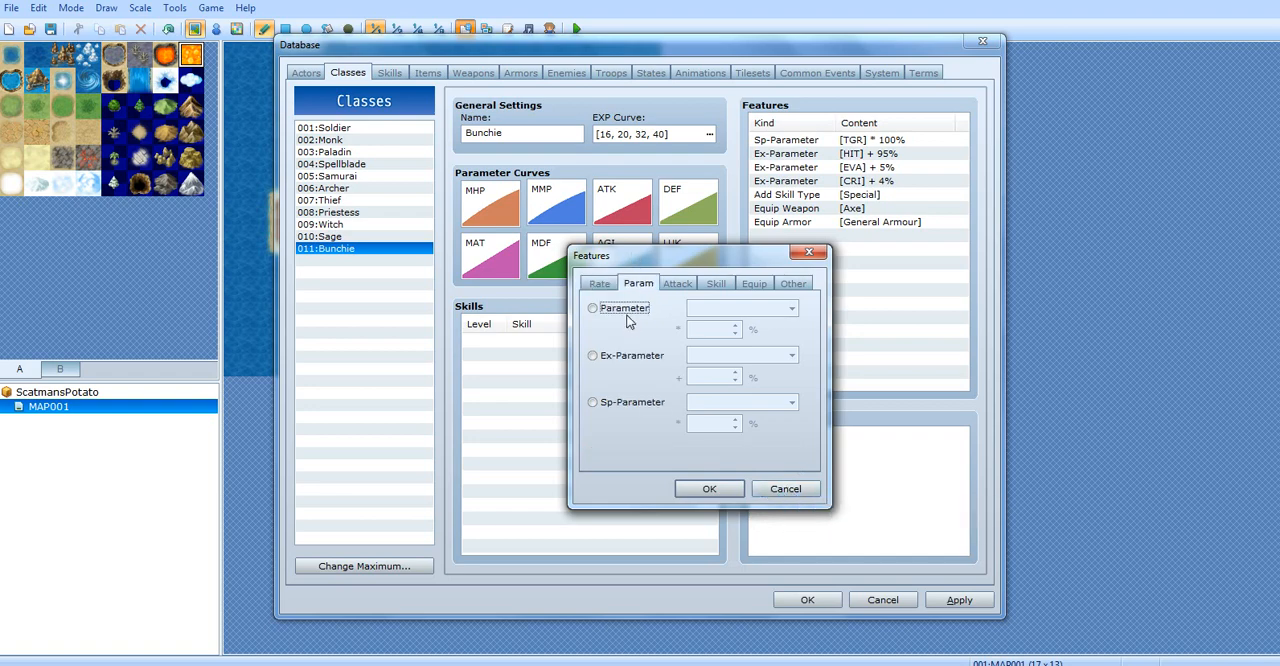
left_click(626, 310)
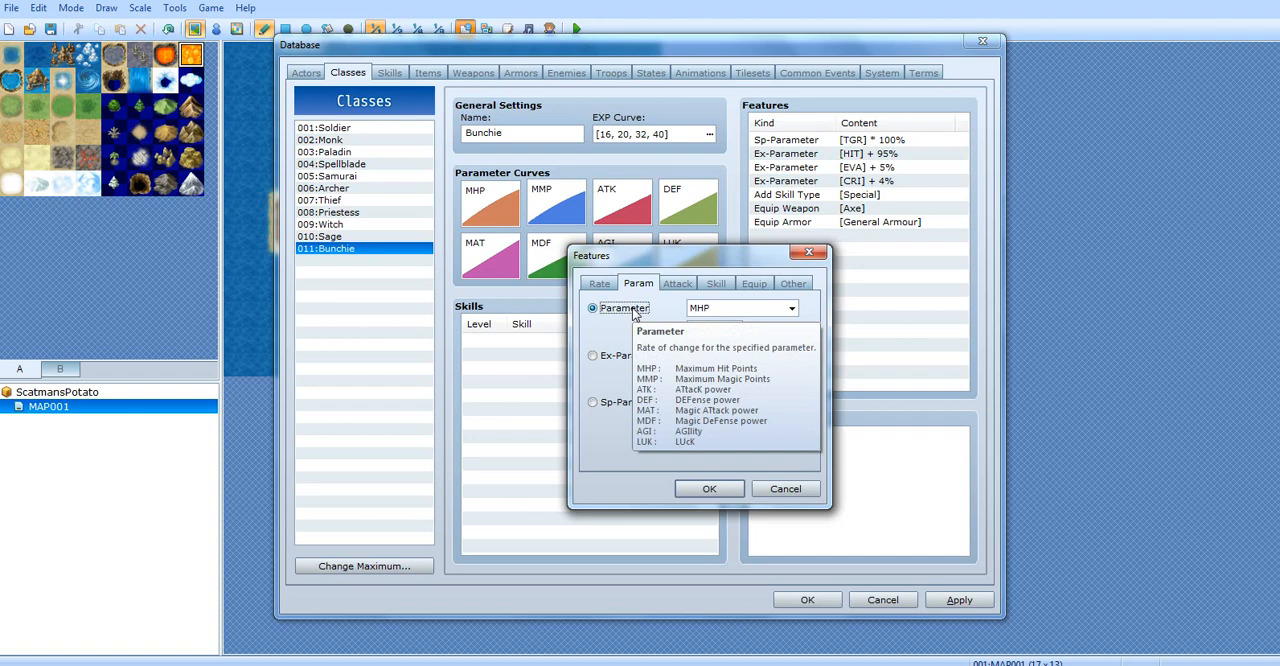
left_click_drag(714, 329, 681, 329)
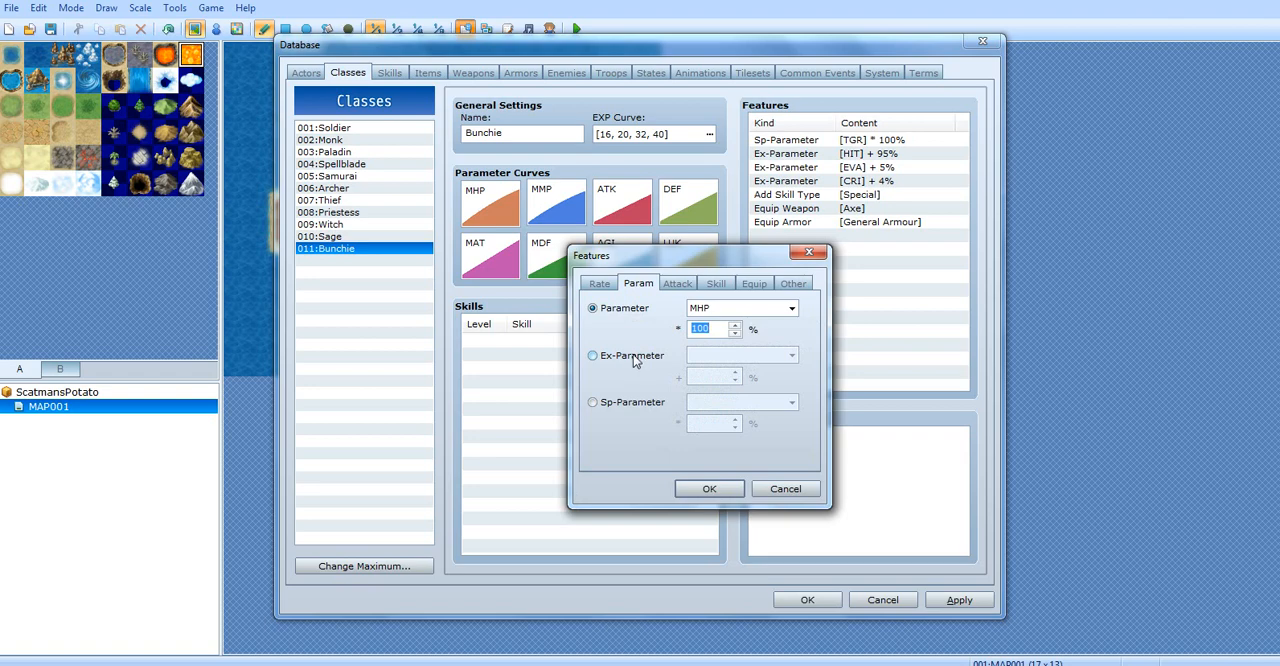
Read the Ex-Parameter description and add an Ex-Parameter feature of MRF + 25% to the Bunchie class
mouse_move(634, 361)
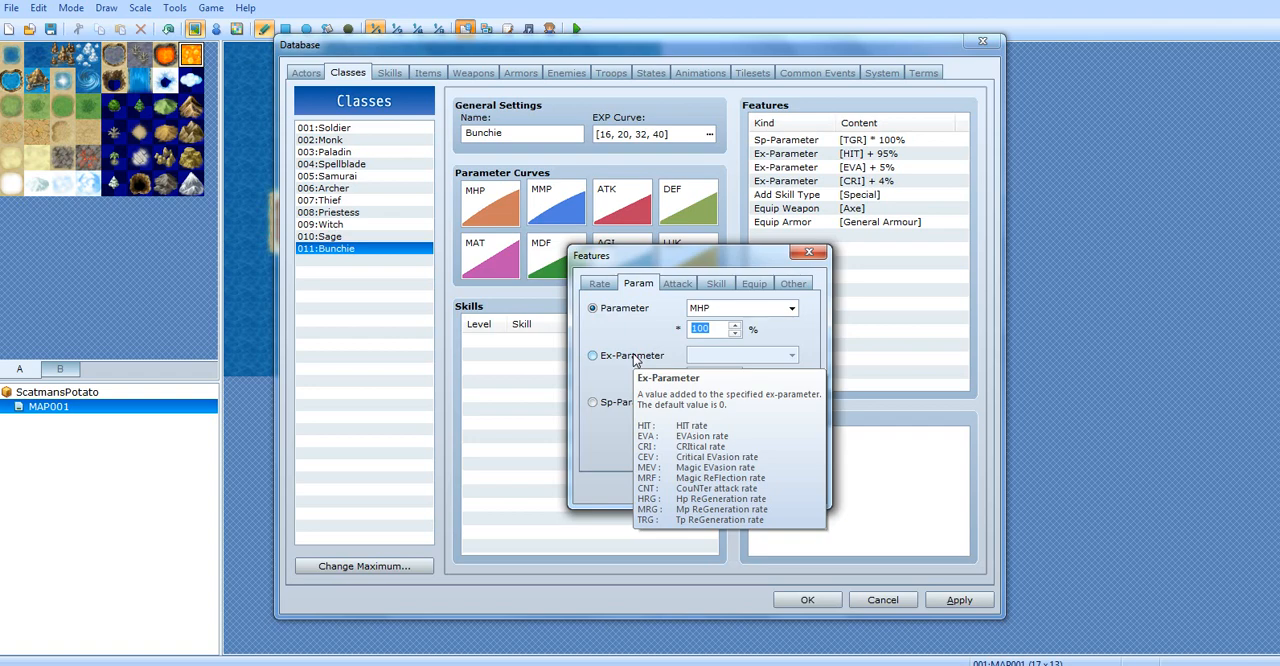
left_click(634, 356)
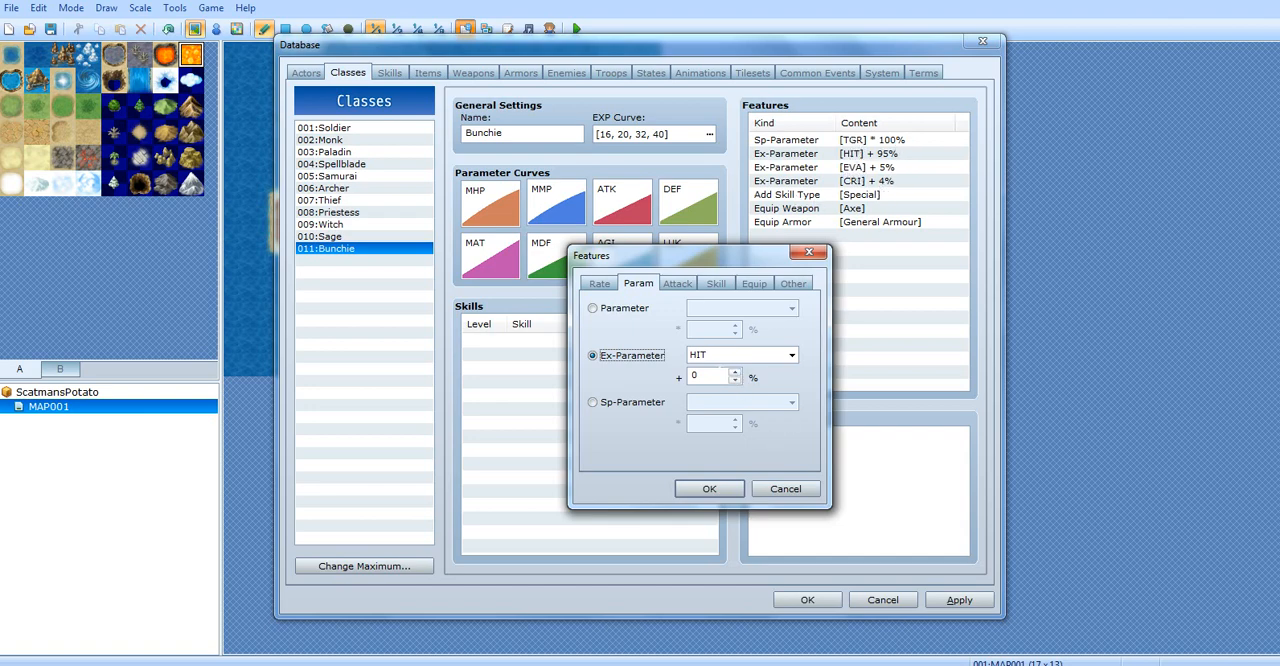
left_click(704, 359)
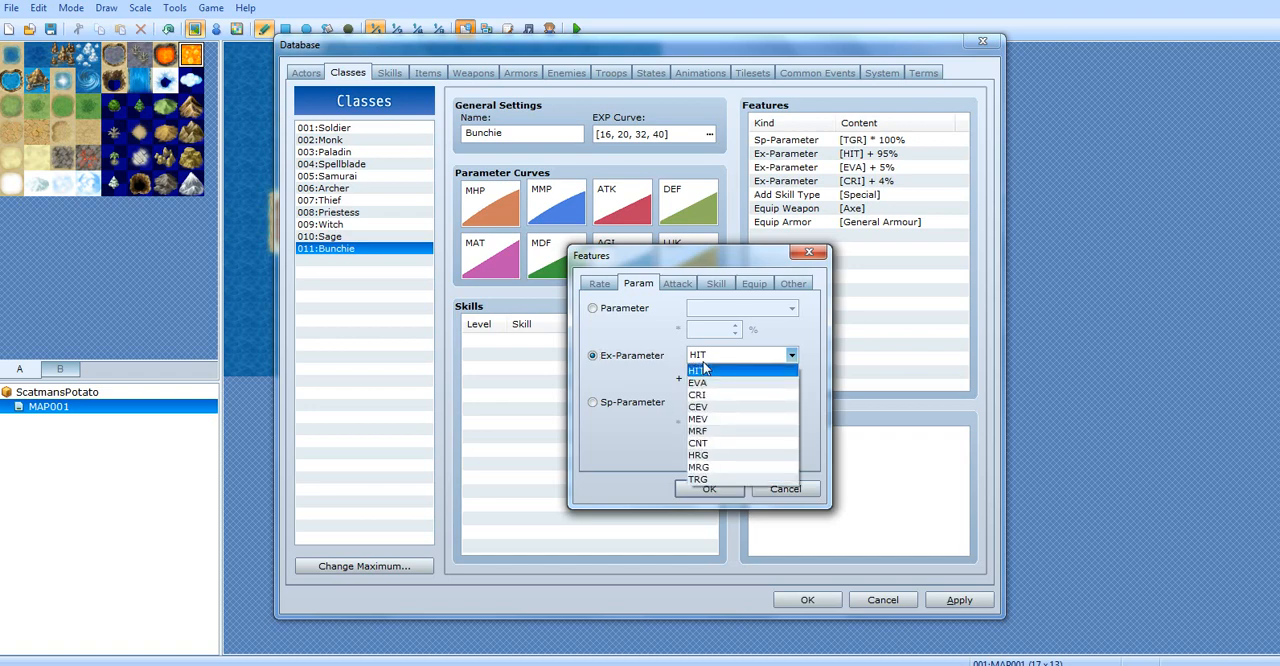
left_click(737, 430)
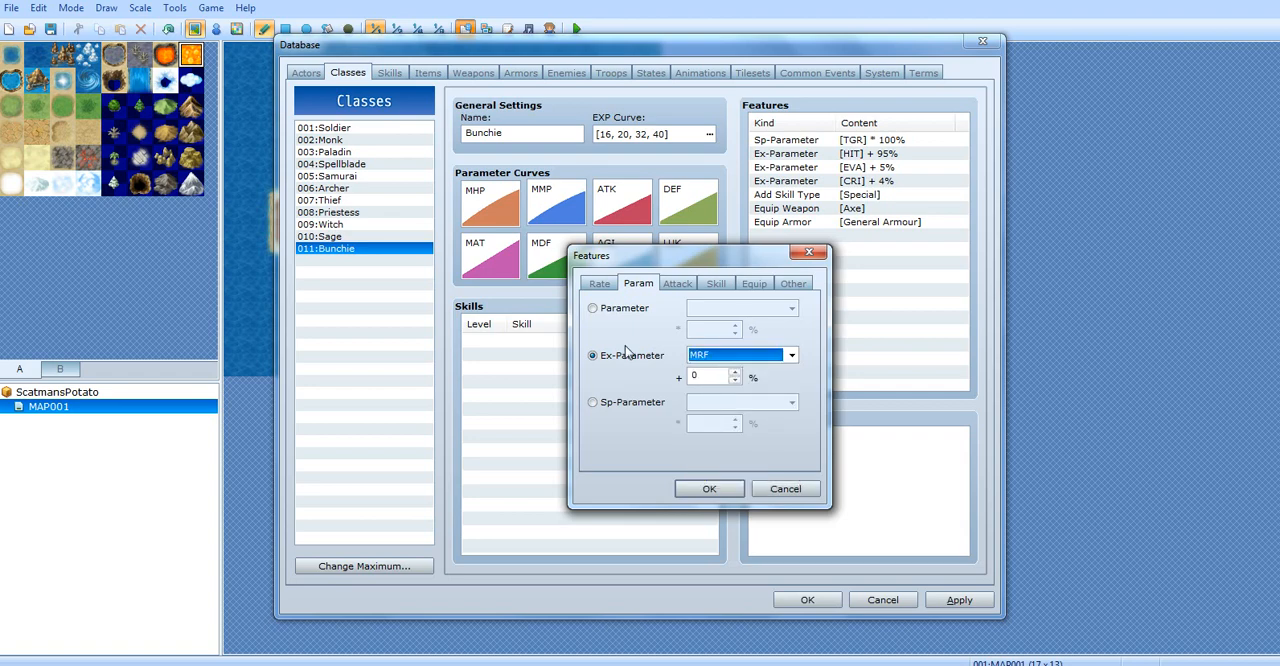
key("Tab")
type("25")
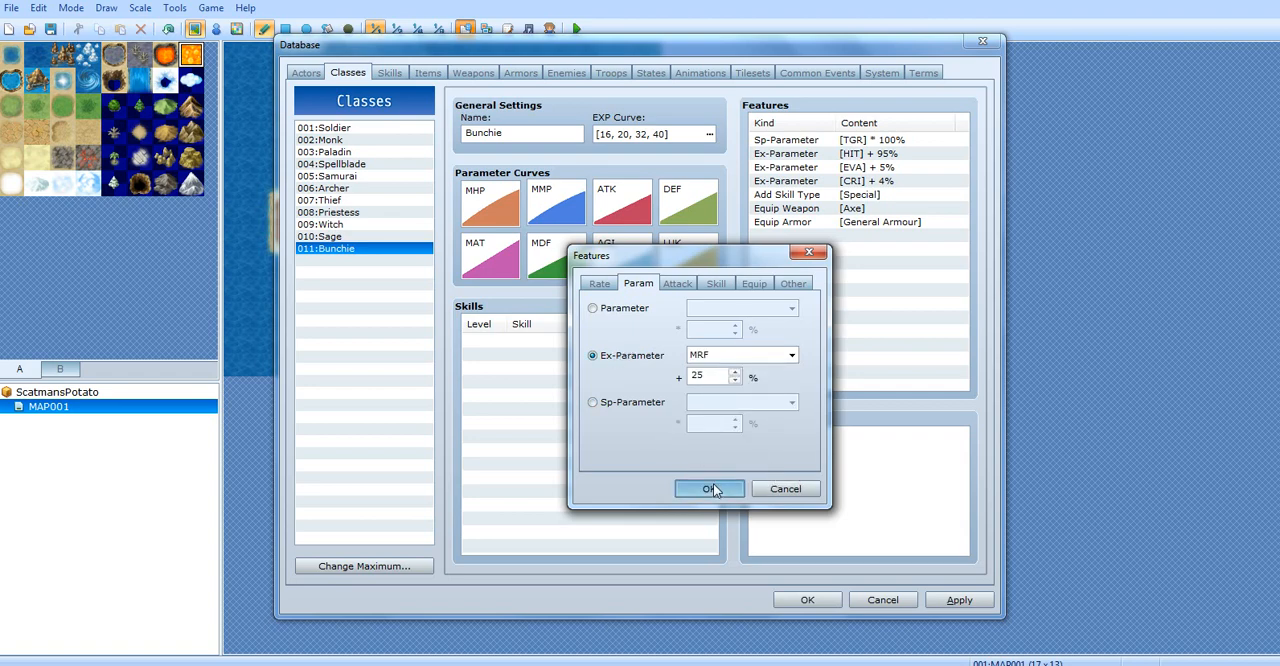
left_click(711, 488)
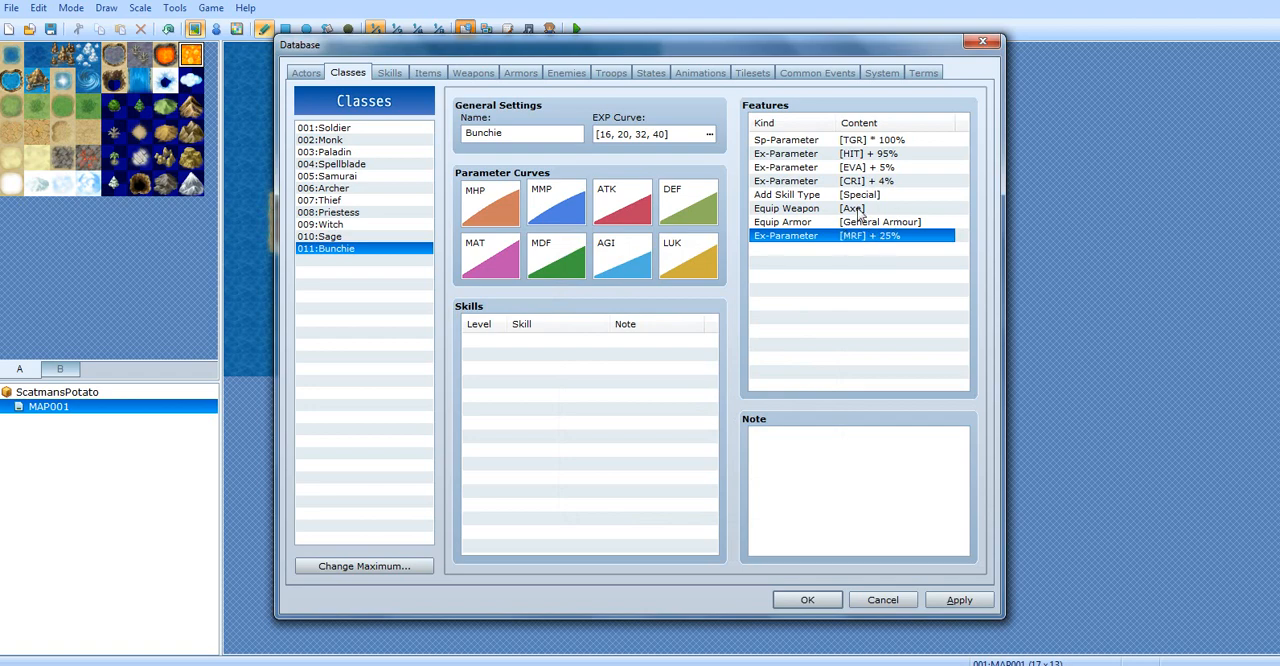
left_click(858, 210)
left_click(848, 250)
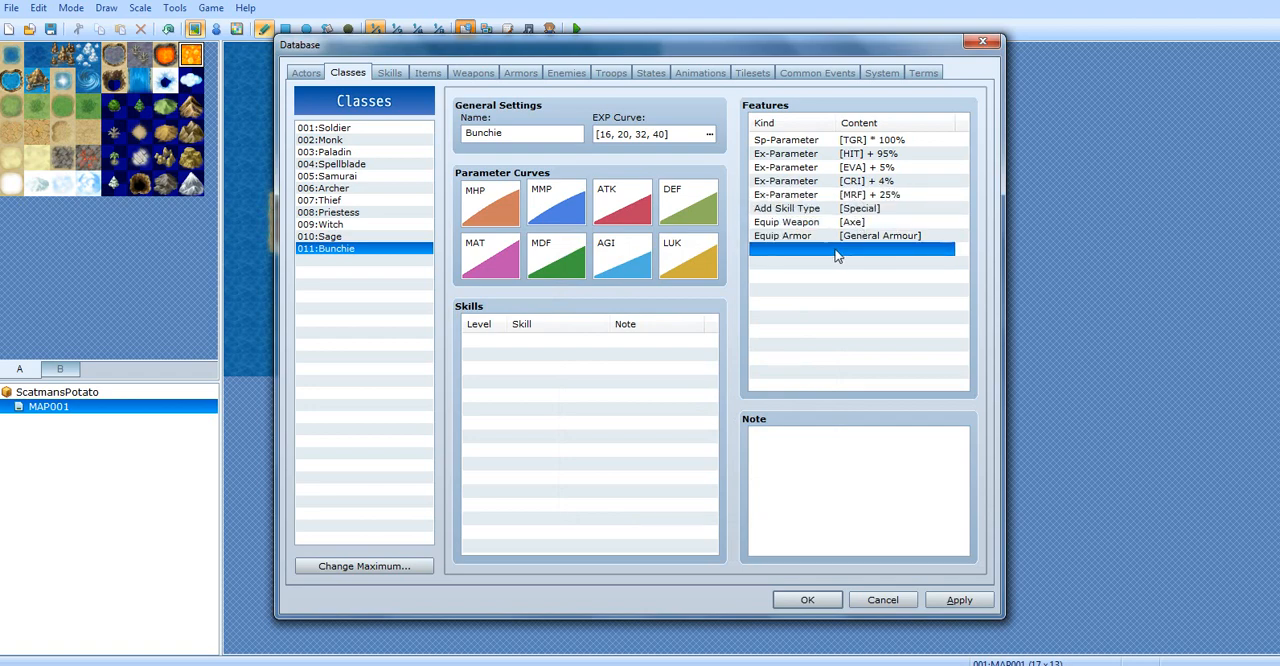
left_click(870, 196)
left_click(850, 238)
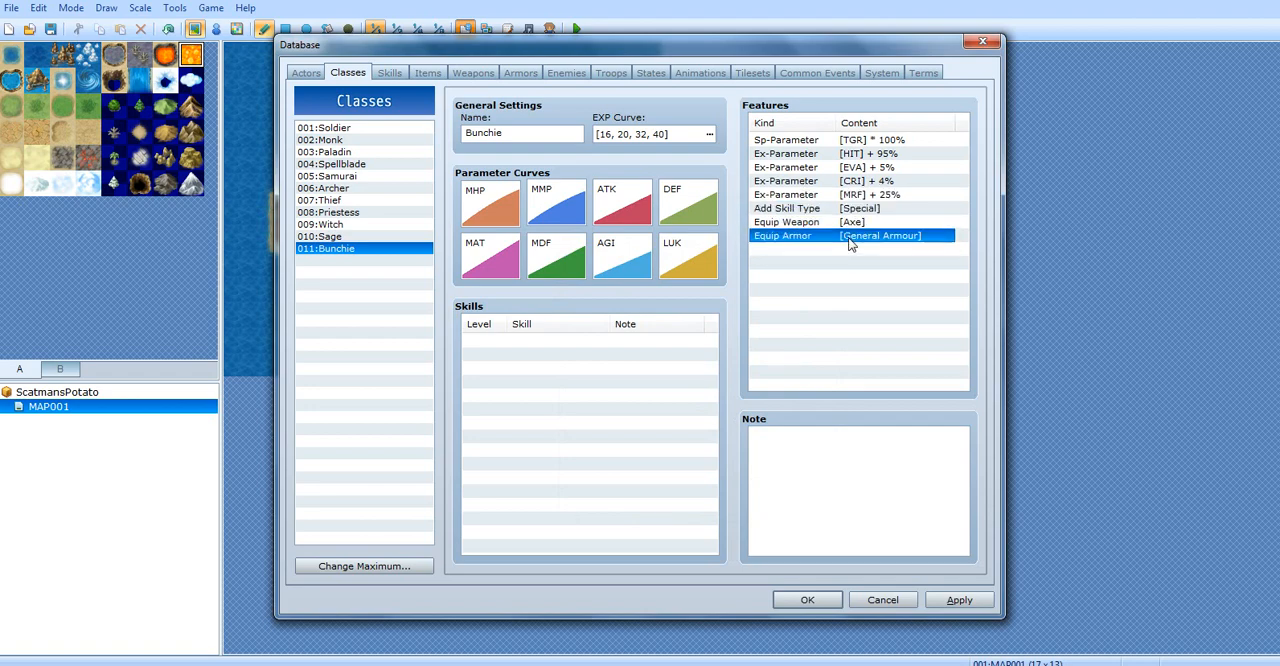
right_click(850, 240)
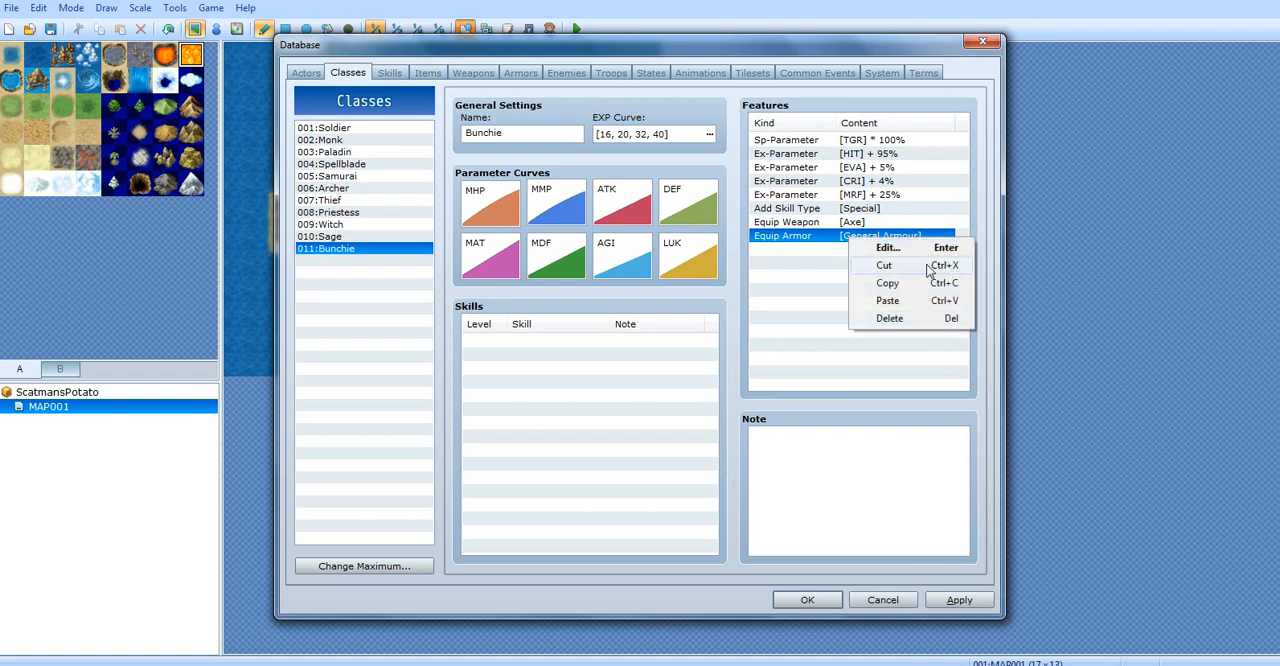
left_click(788, 274)
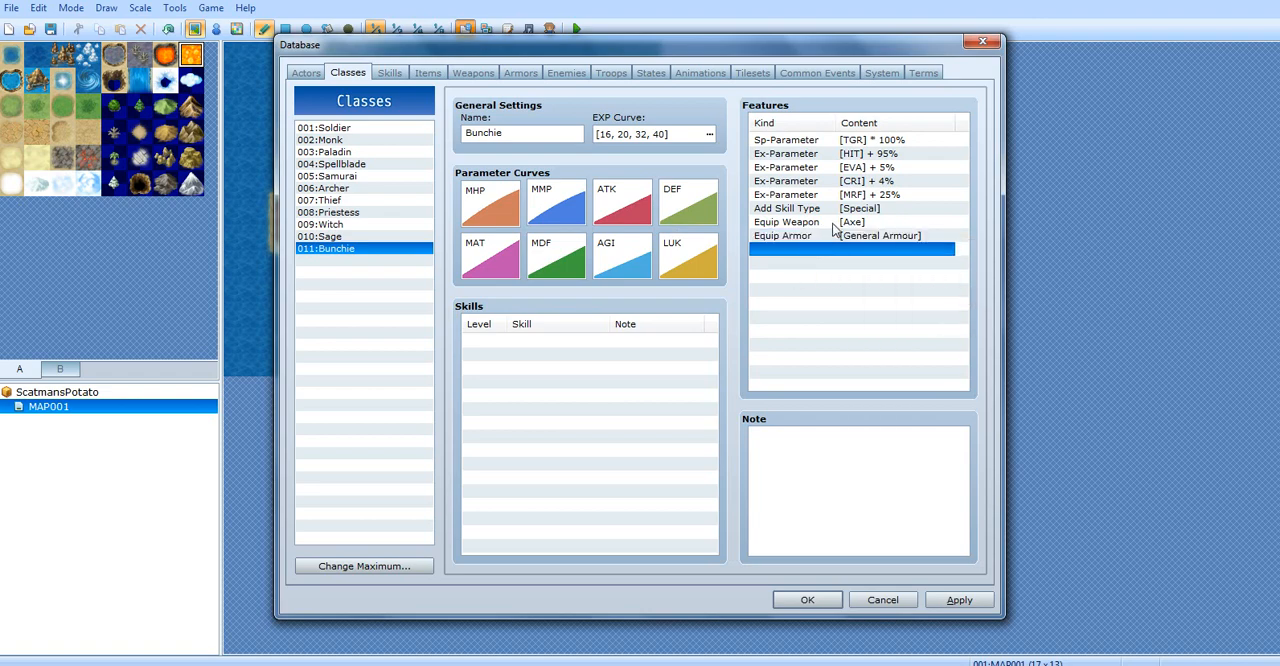
left_click(848, 198)
right_click(857, 202)
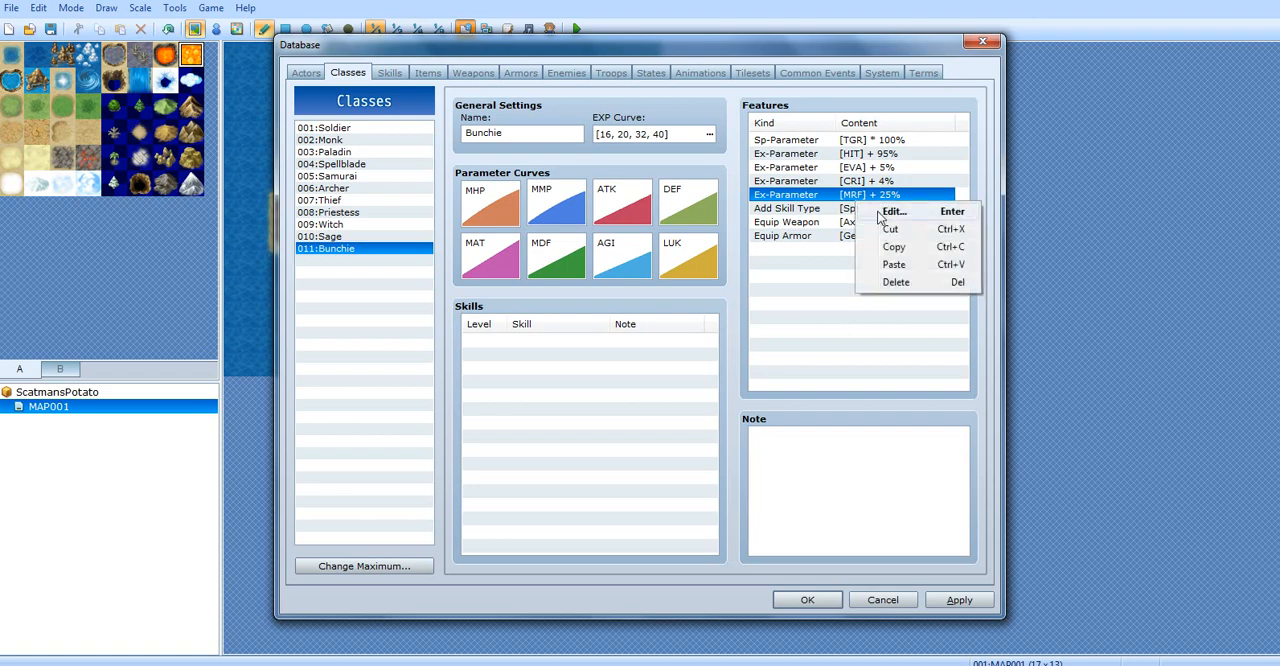
left_click(887, 345)
left_click(838, 278)
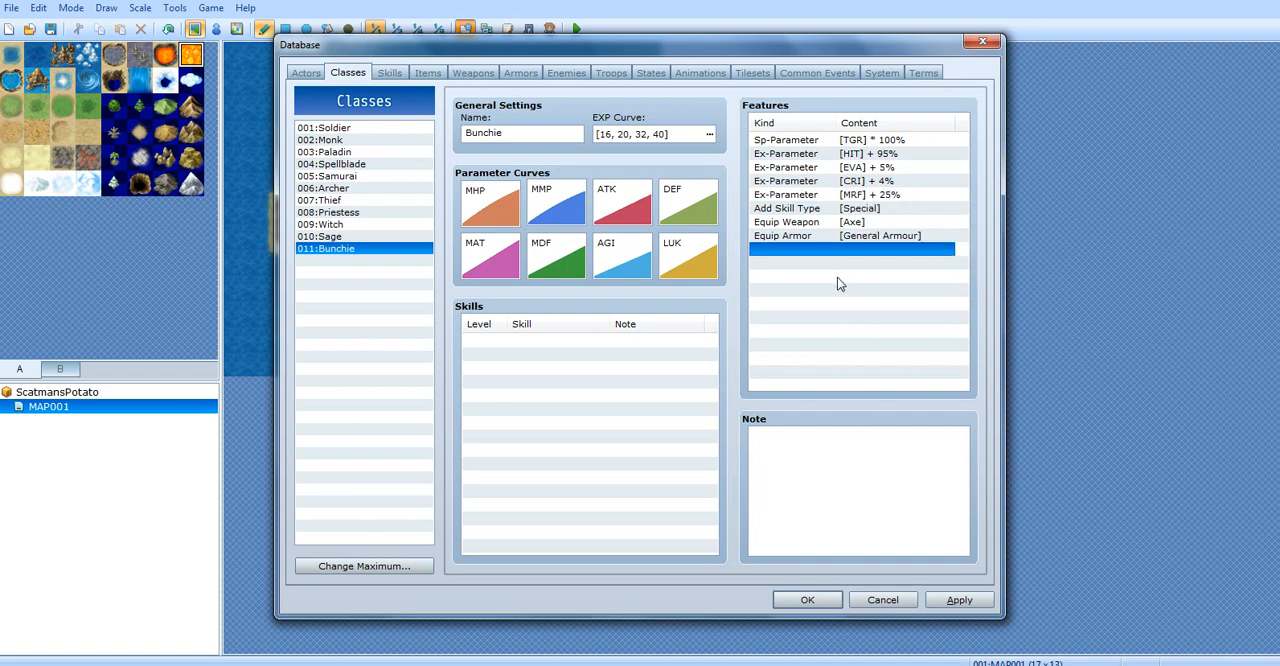
Start another class feature, read the Sp-Parameter and Ex-Parameter descriptions, and move the dialog clear of the features list
double_click(833, 273)
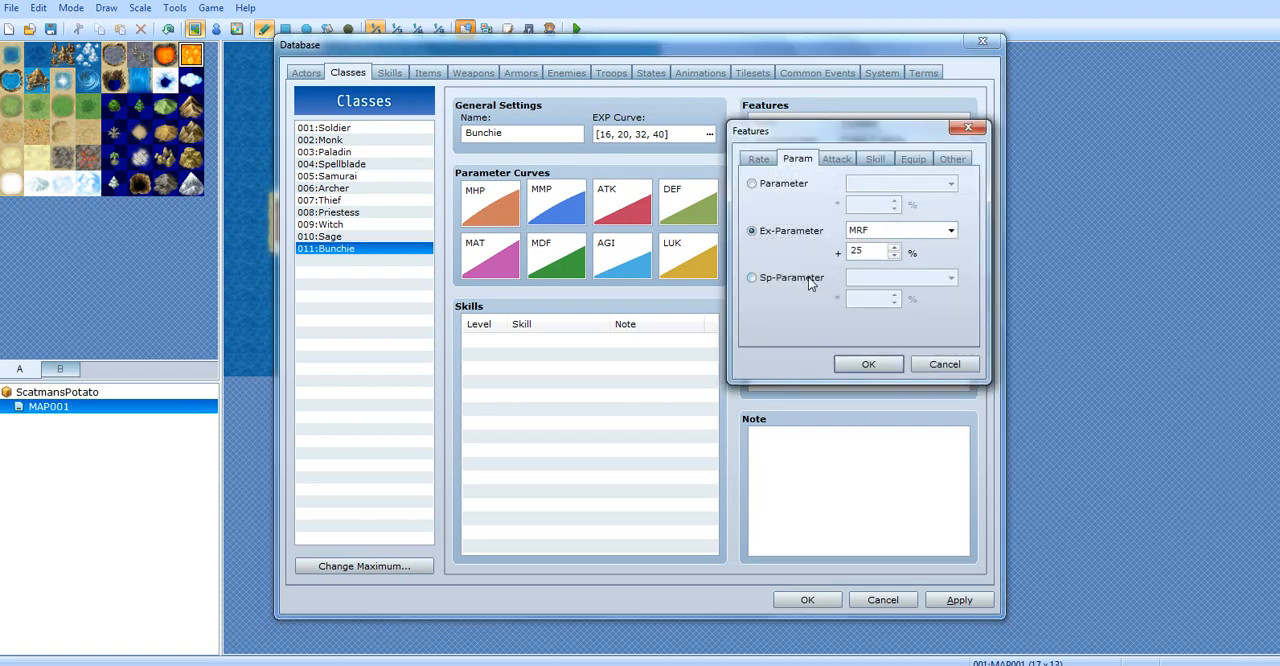
left_click(809, 279)
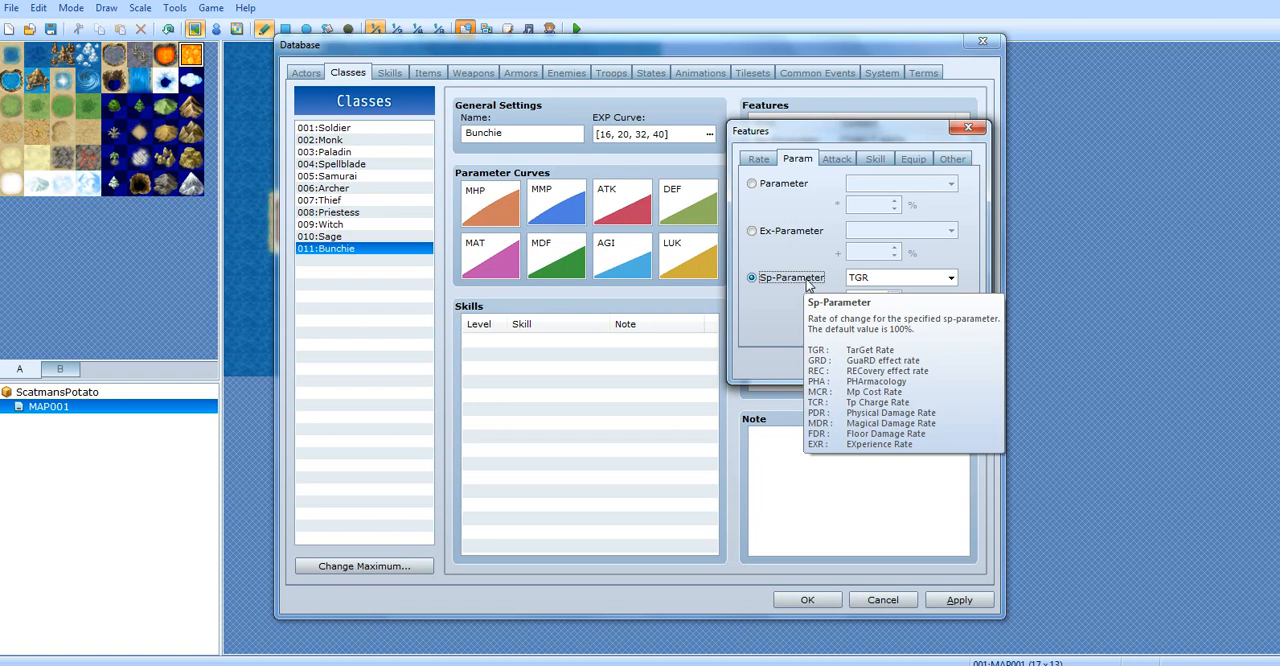
left_click(866, 278)
left_click(868, 291)
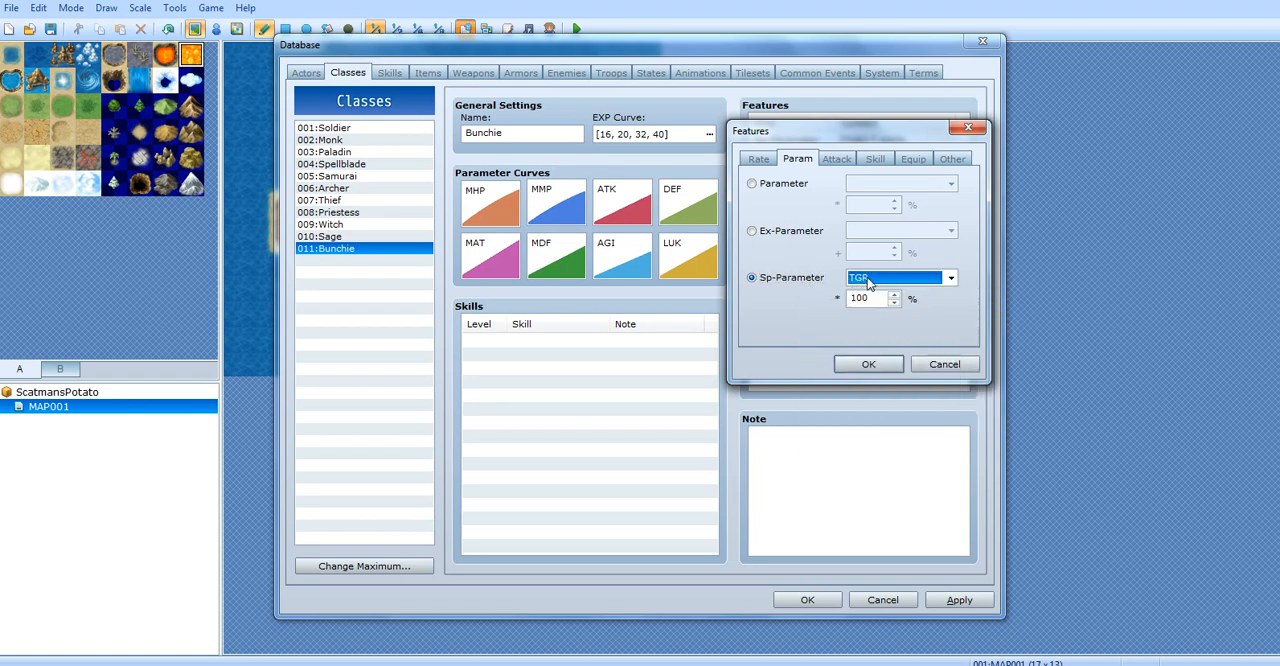
left_click_drag(811, 140, 547, 182)
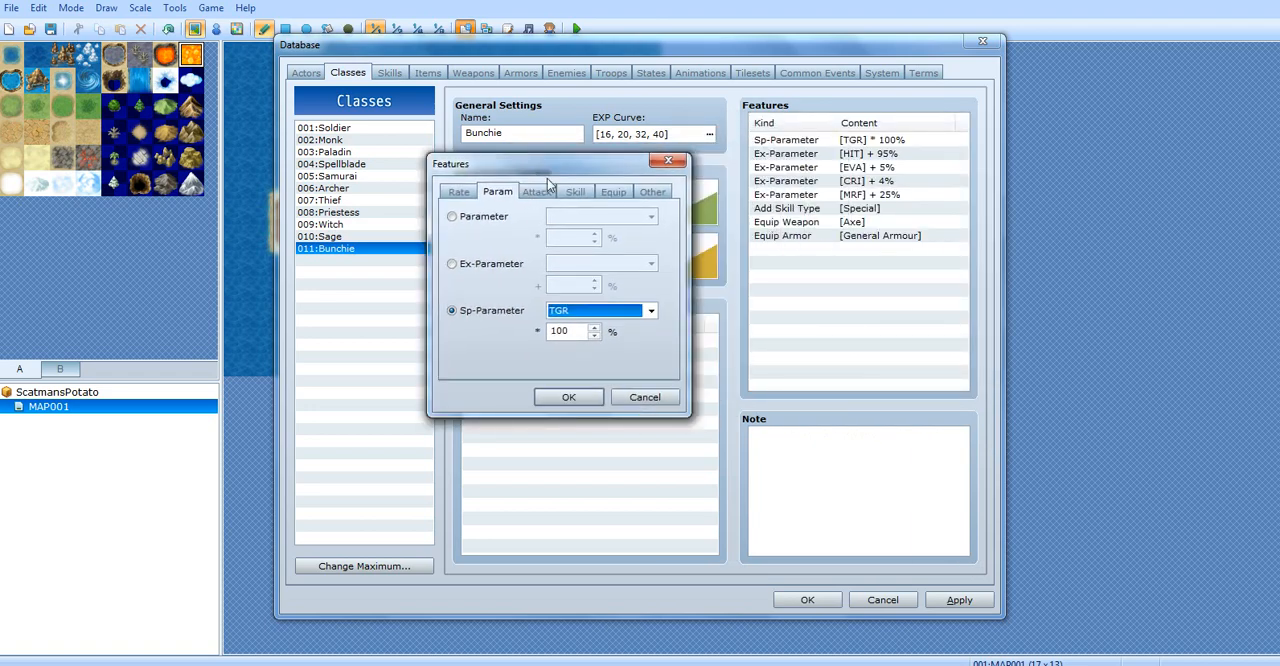
left_click(472, 264)
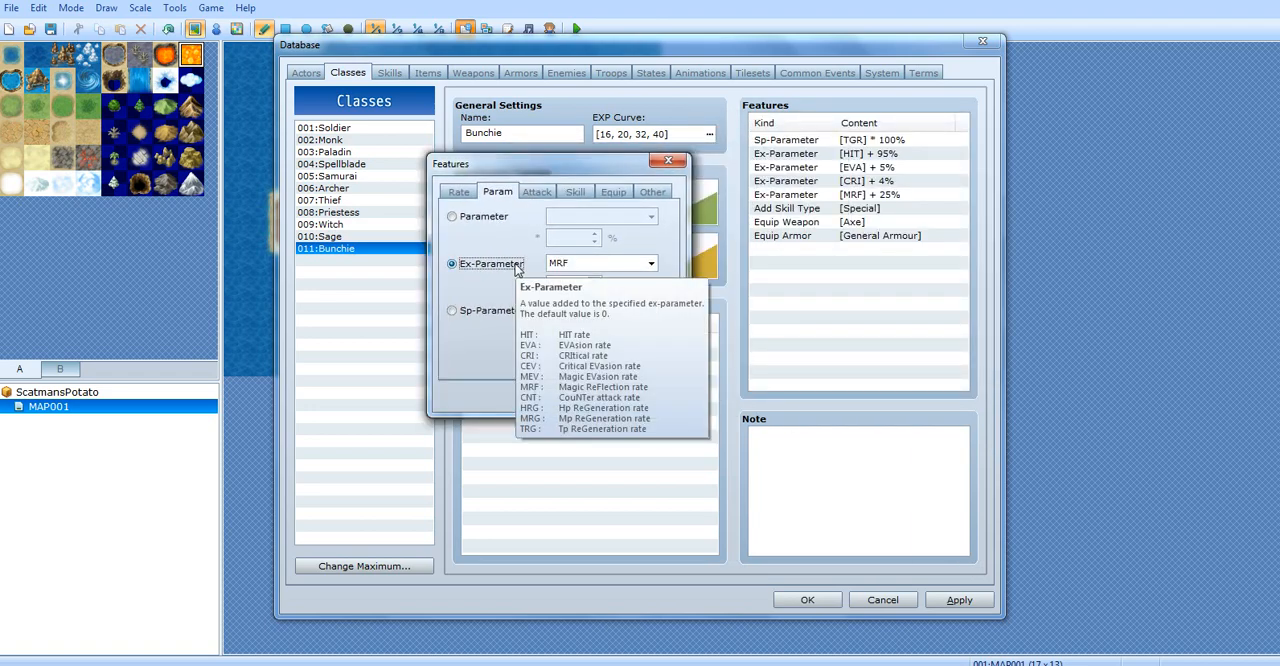
Choose the Atk Element attack feature and review the elements available for it, keeping Physical
left_click(537, 192)
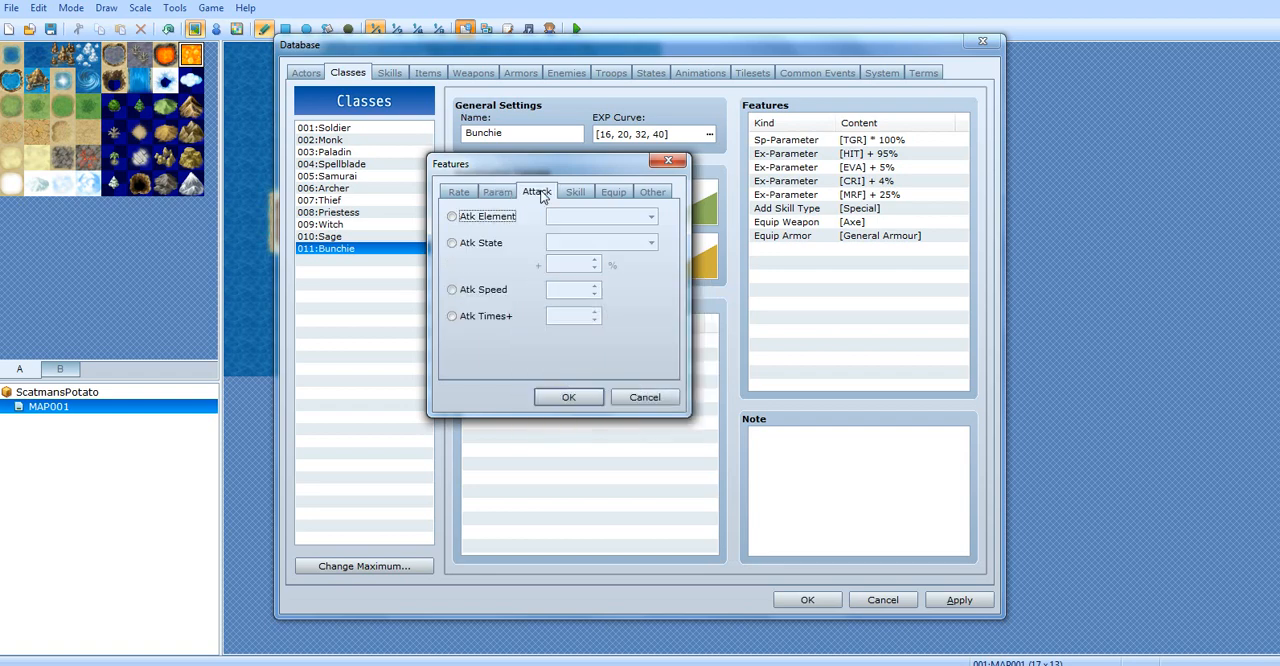
left_click(488, 218)
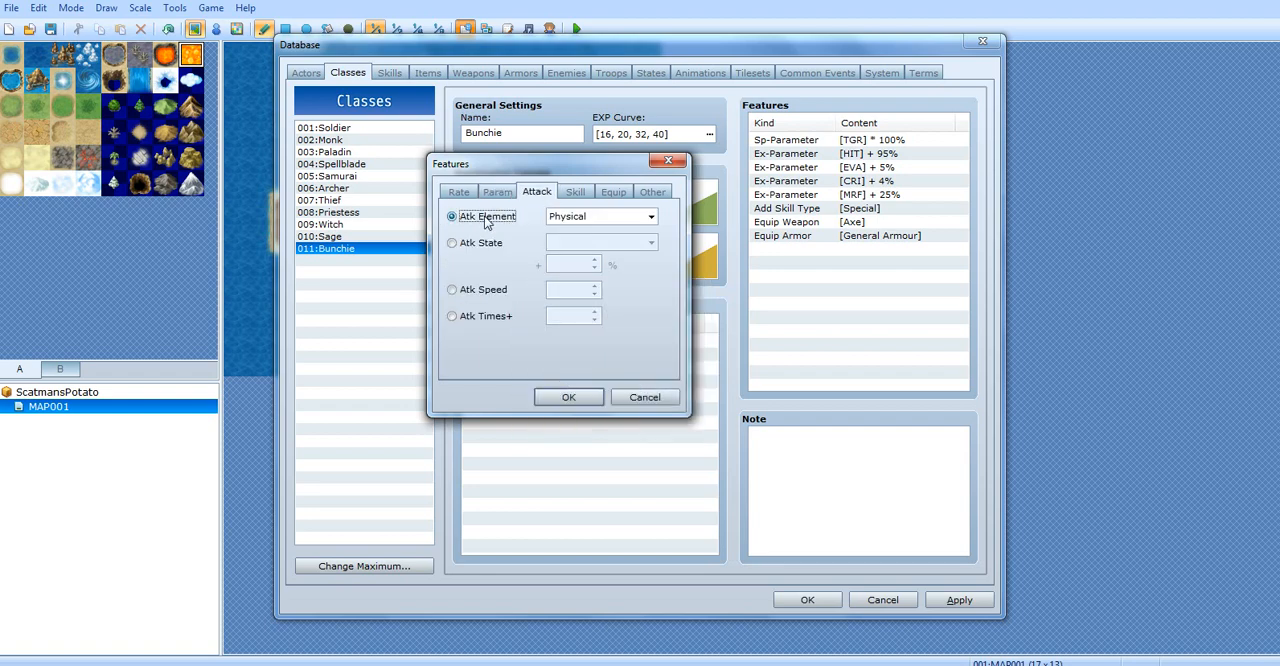
left_click(560, 220)
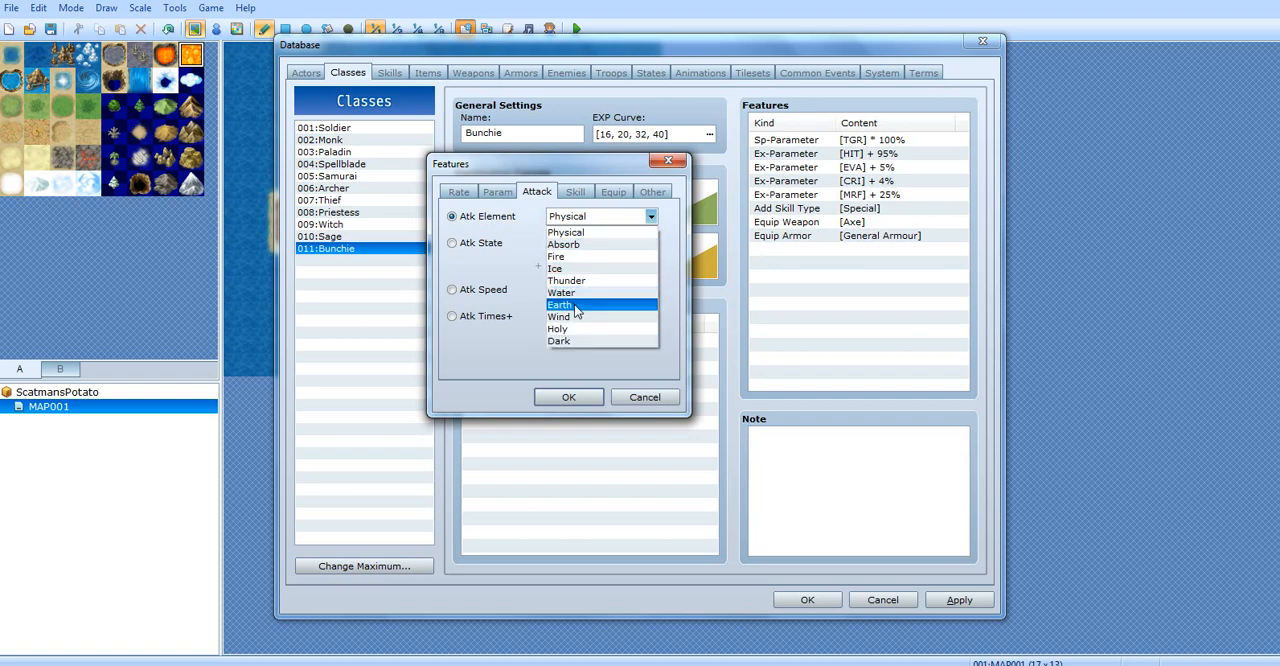
left_click(511, 273)
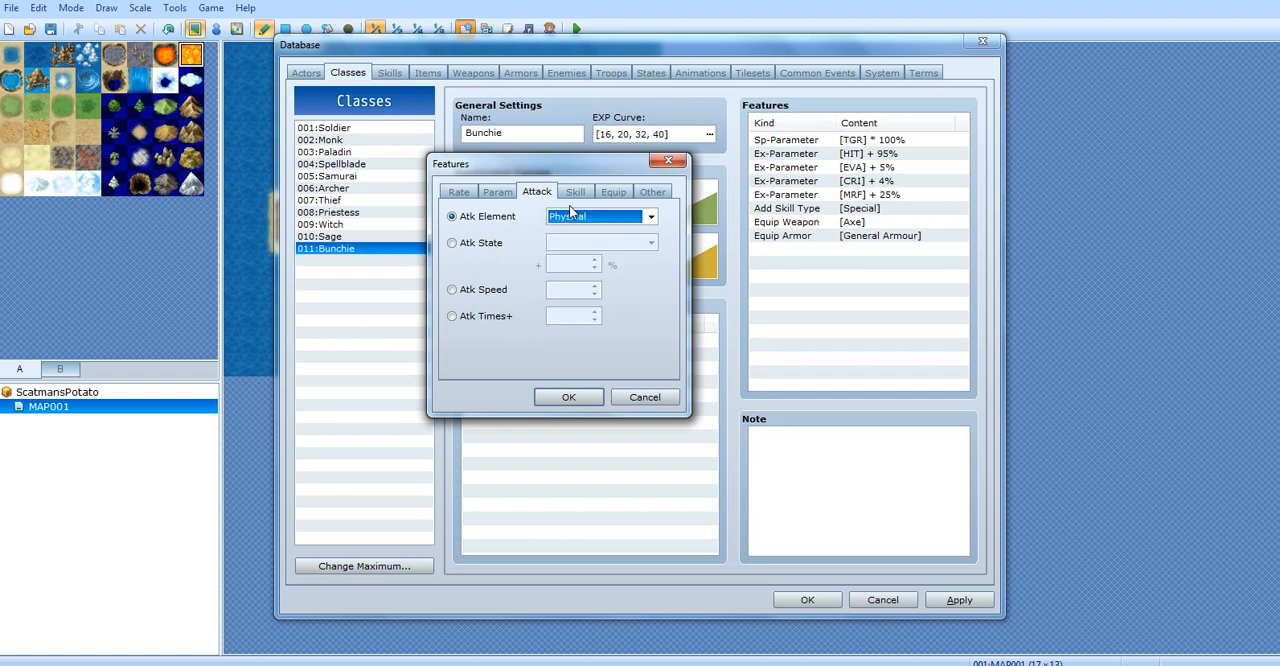
left_click(569, 214)
left_click(429, 272)
Switch the feature to Atk State, read its description, and review the available states, keeping Death
left_click(466, 248)
left_click(571, 243)
left_click(519, 246)
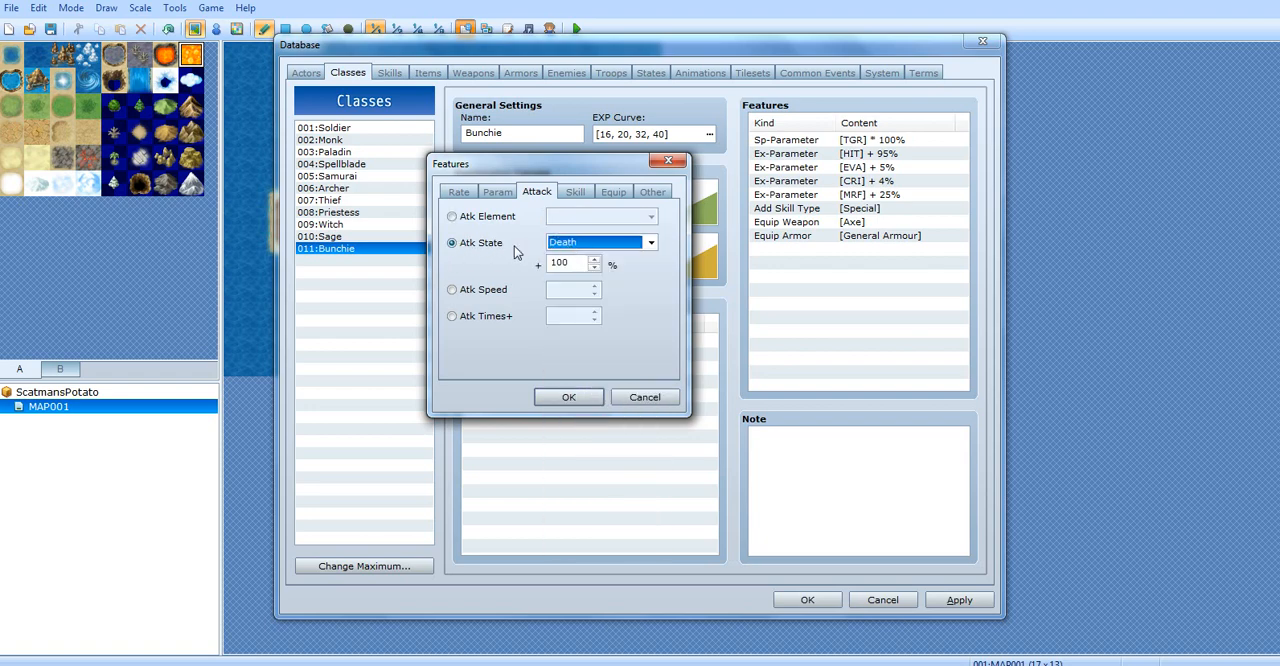
left_click(591, 243)
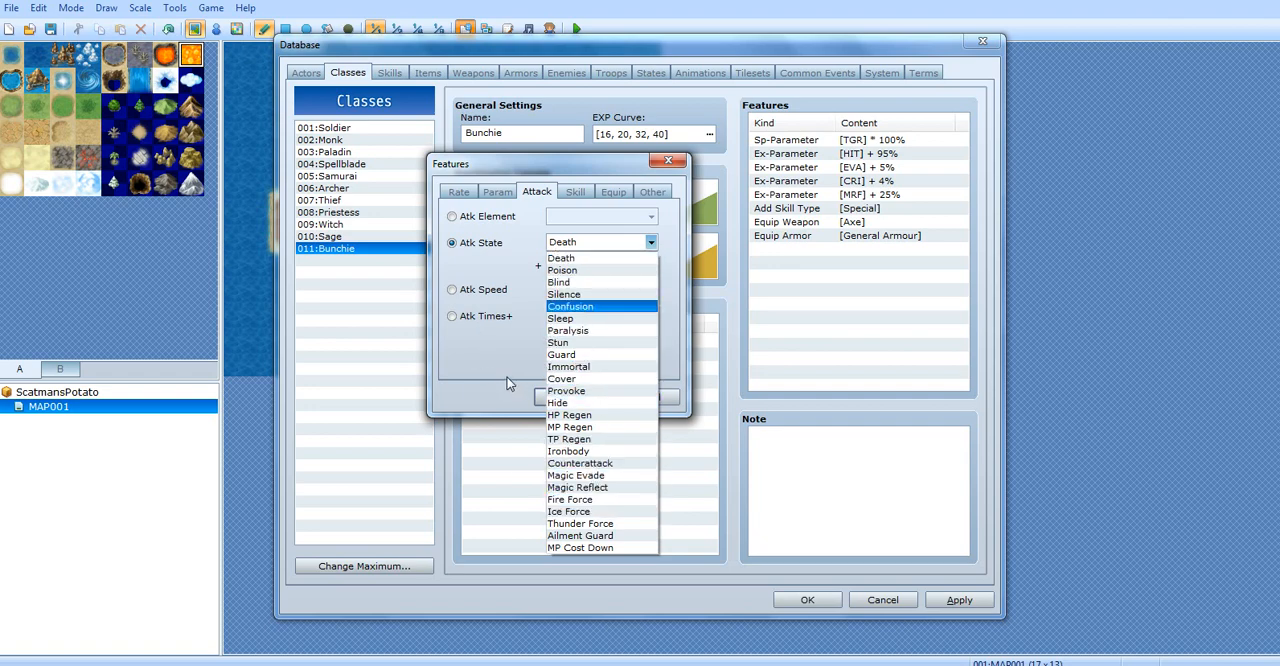
left_click(513, 330)
Switch the feature to Atk Speed and read what its value affects
left_click(483, 290)
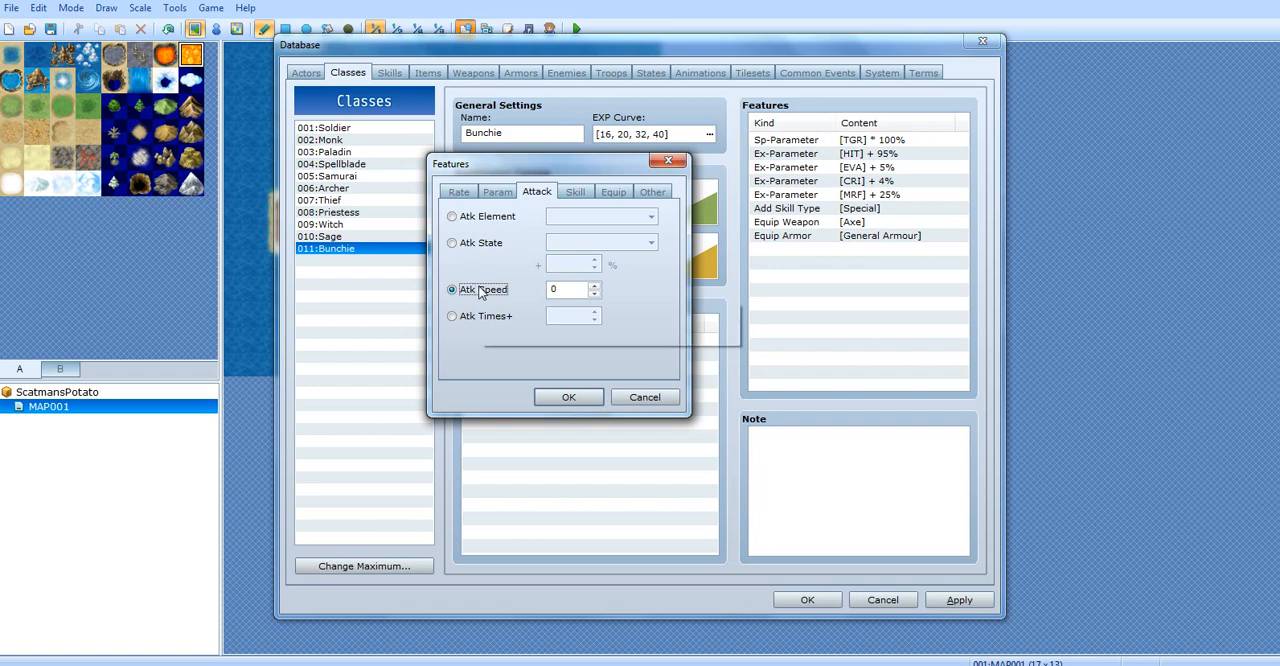
mouse_move(480, 290)
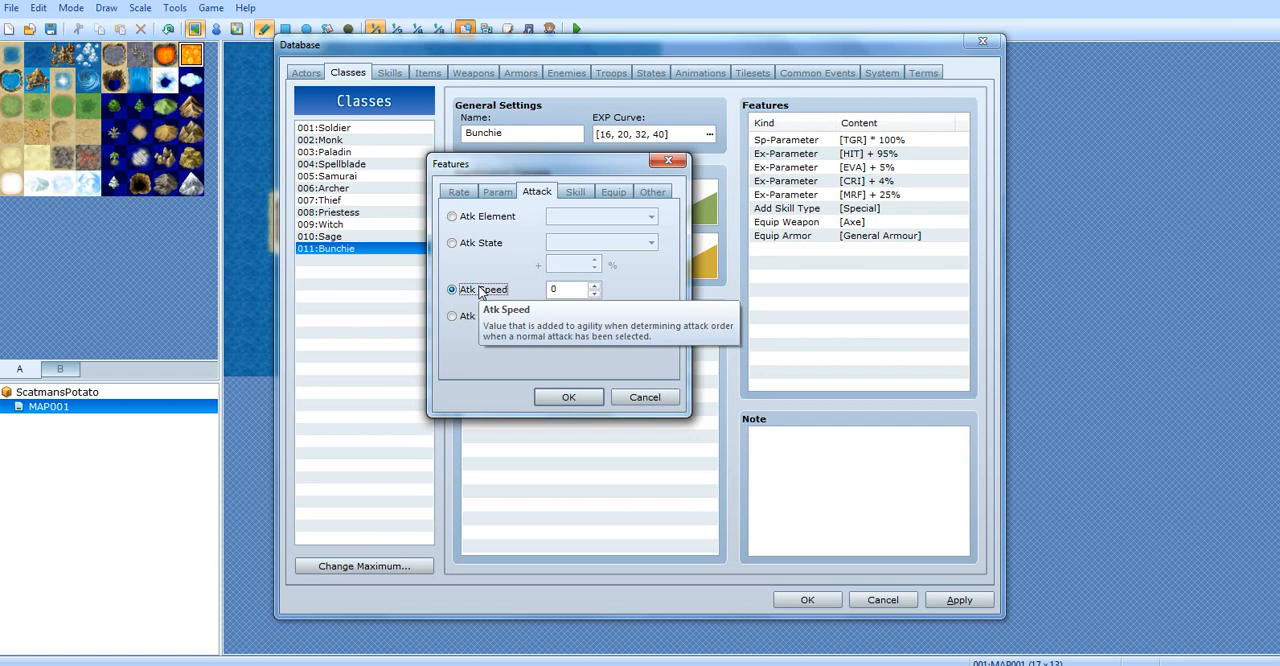
key("Tab")
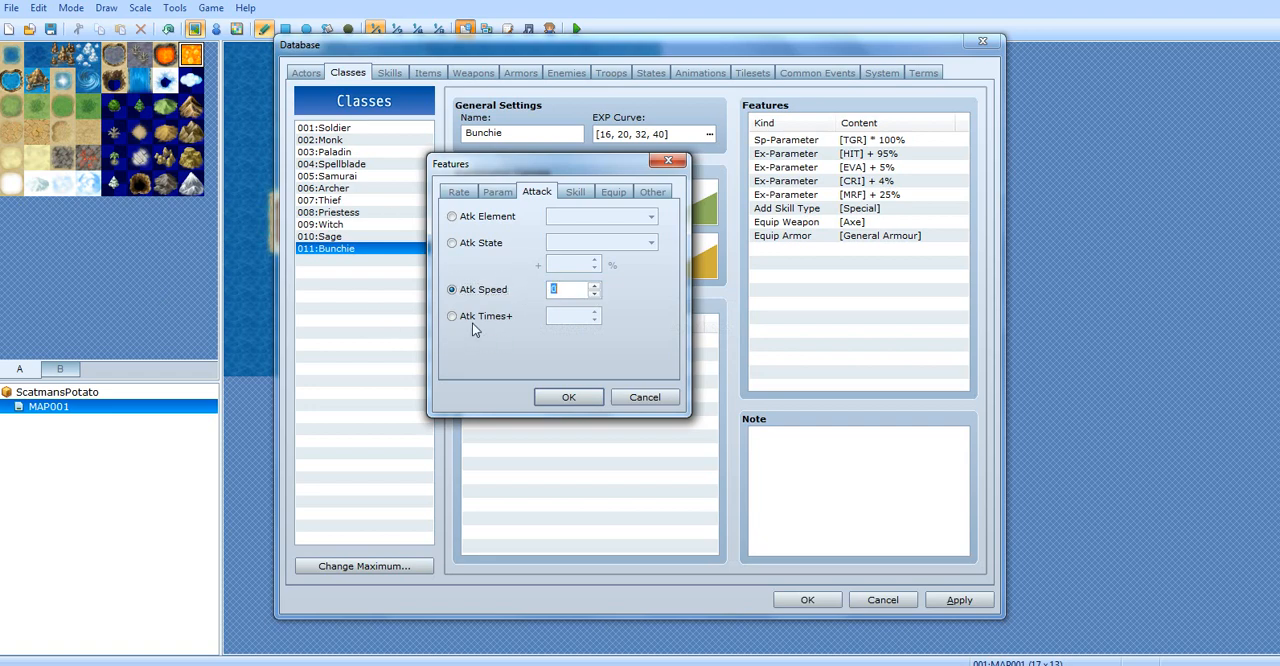
Switch the feature to Atk Times+ and set its value to 9
left_click(485, 317)
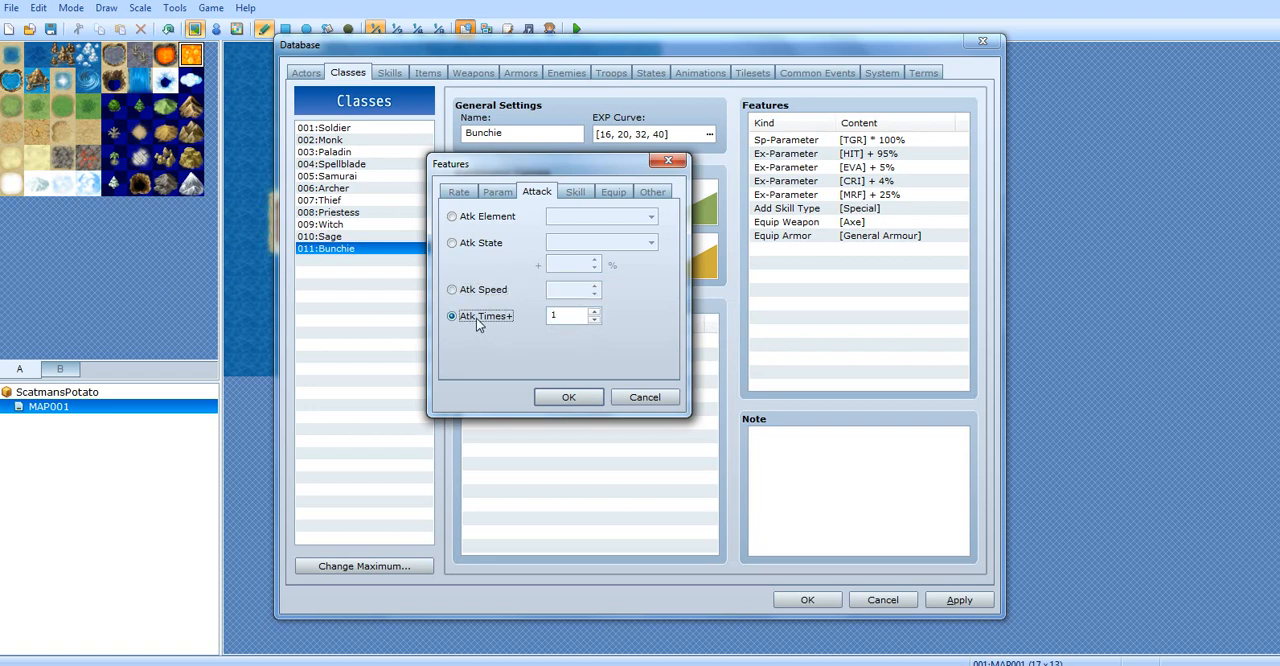
left_click(594, 312)
left_click(594, 312)
type("9")
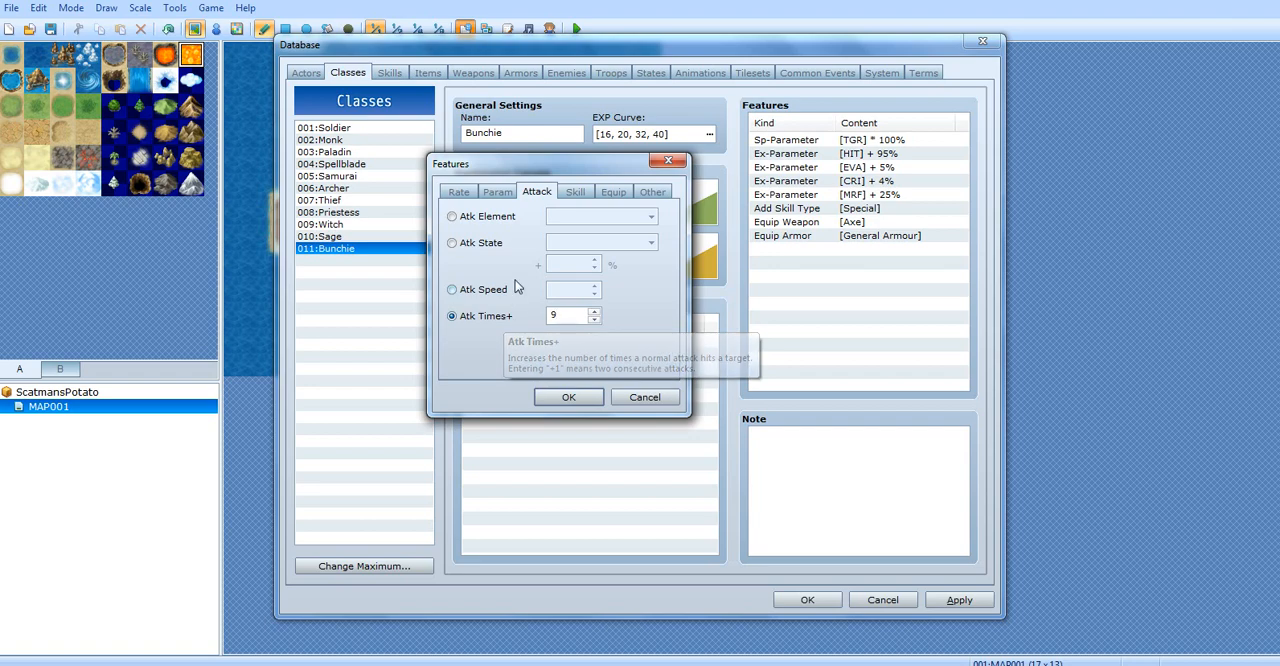
Add an Add Skill Type feature for Magic to the Bunchie class
left_click(575, 193)
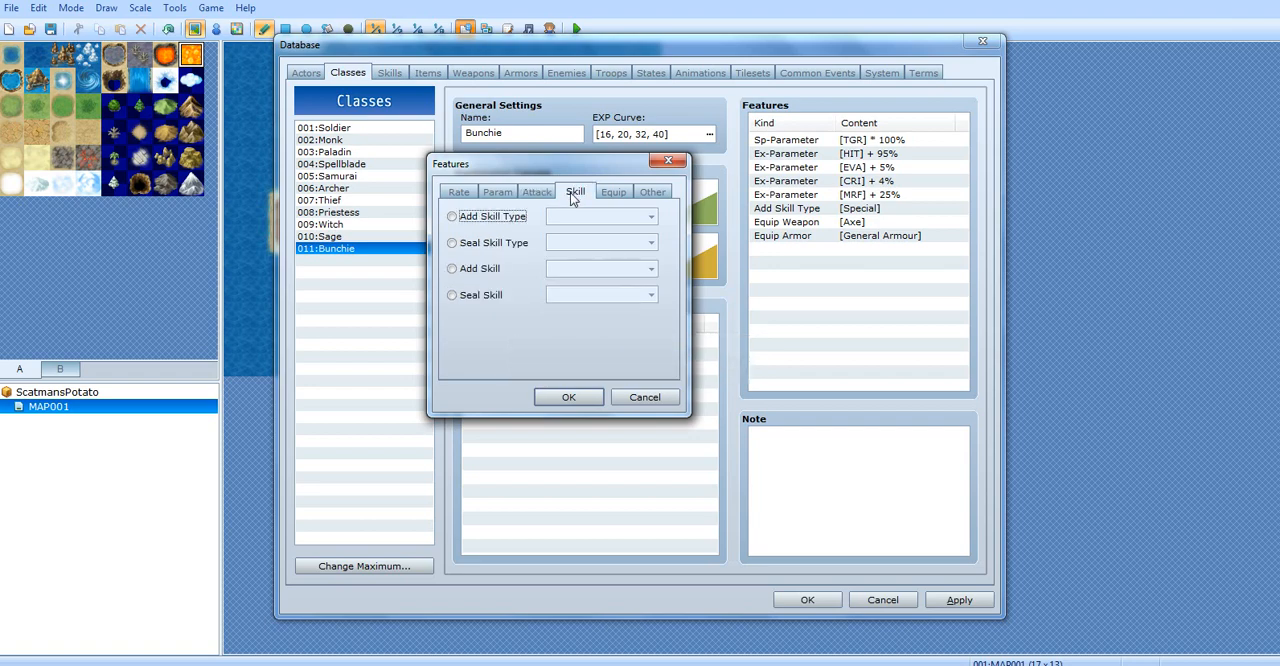
left_click(463, 218)
left_click(650, 216)
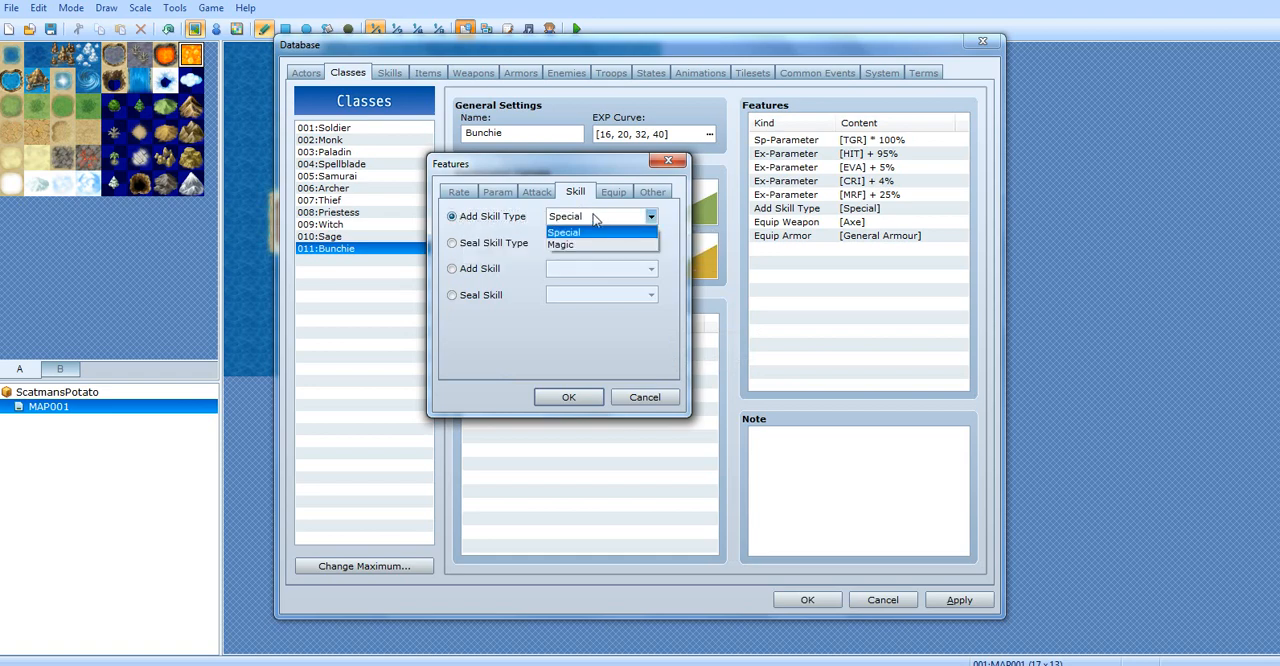
left_click(572, 245)
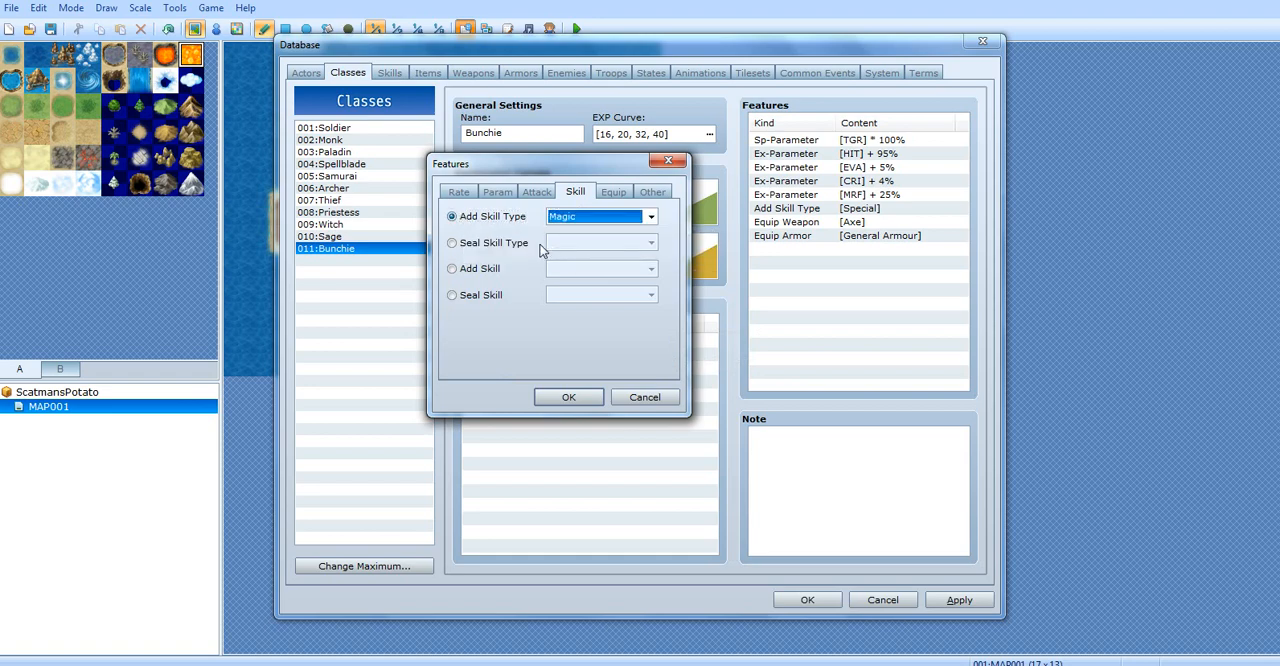
left_click(558, 399)
left_click(828, 210)
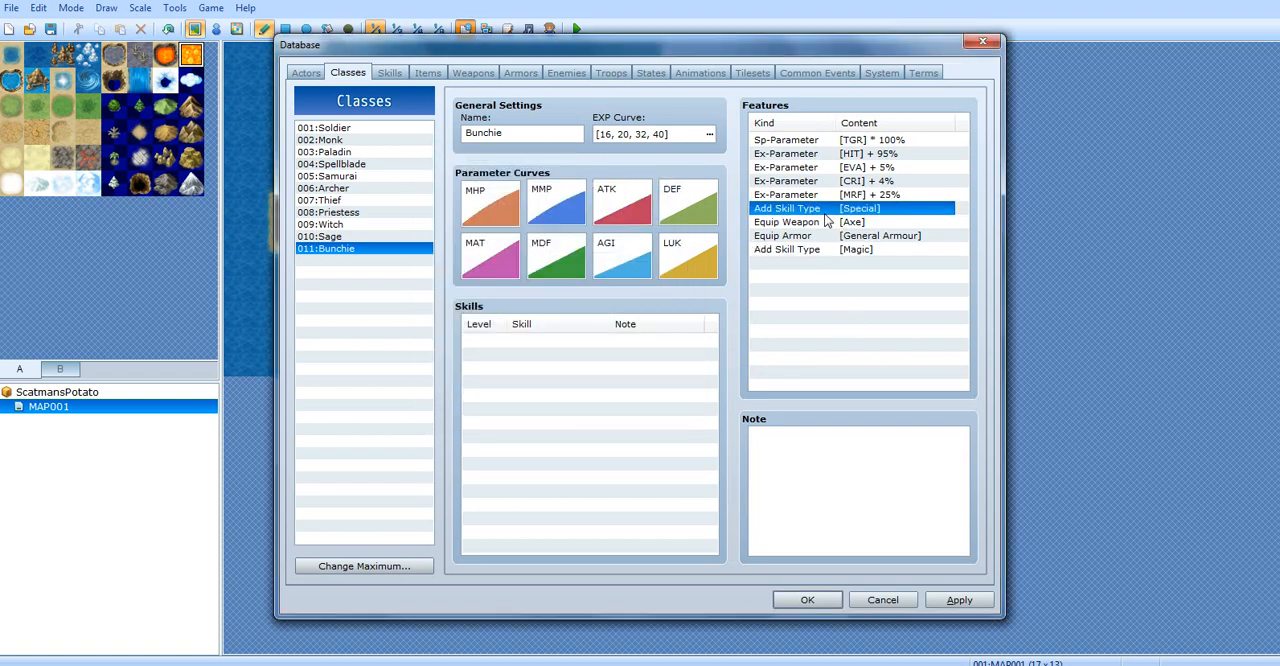
Start a new Seal Skill Type feature for the Bunchie class and compare the Magic and Special options, leaving Special chosen
left_click(889, 251)
left_click(829, 287)
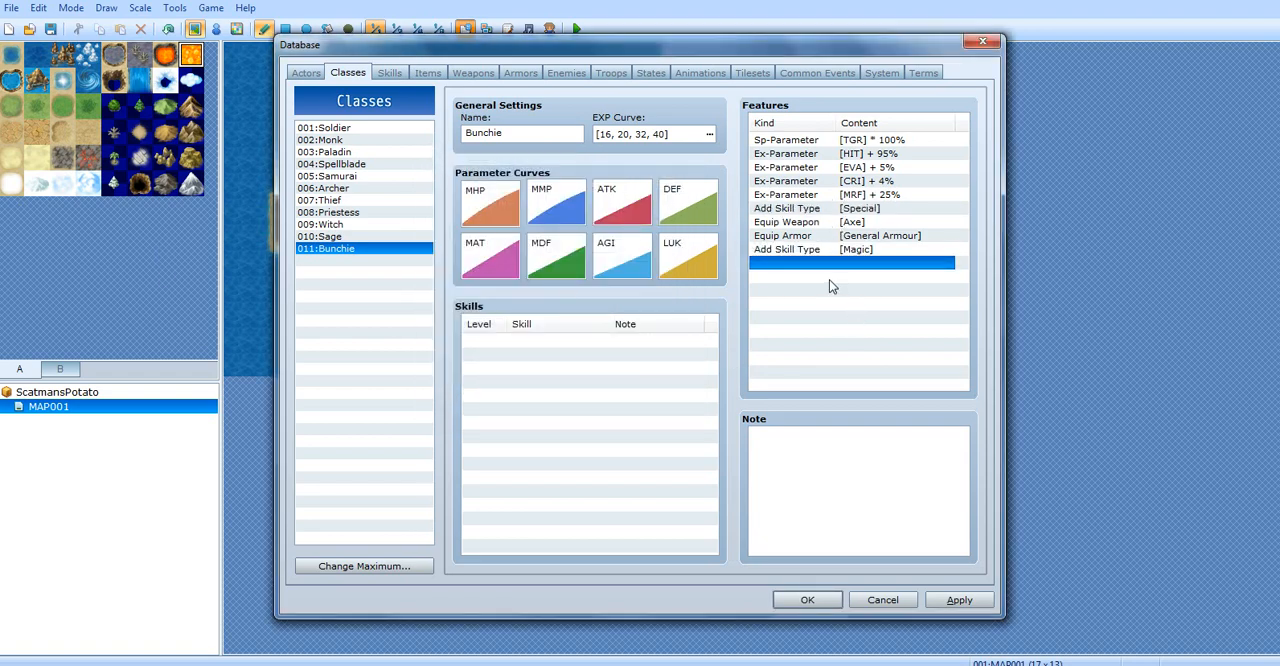
double_click(829, 287)
left_click(804, 210)
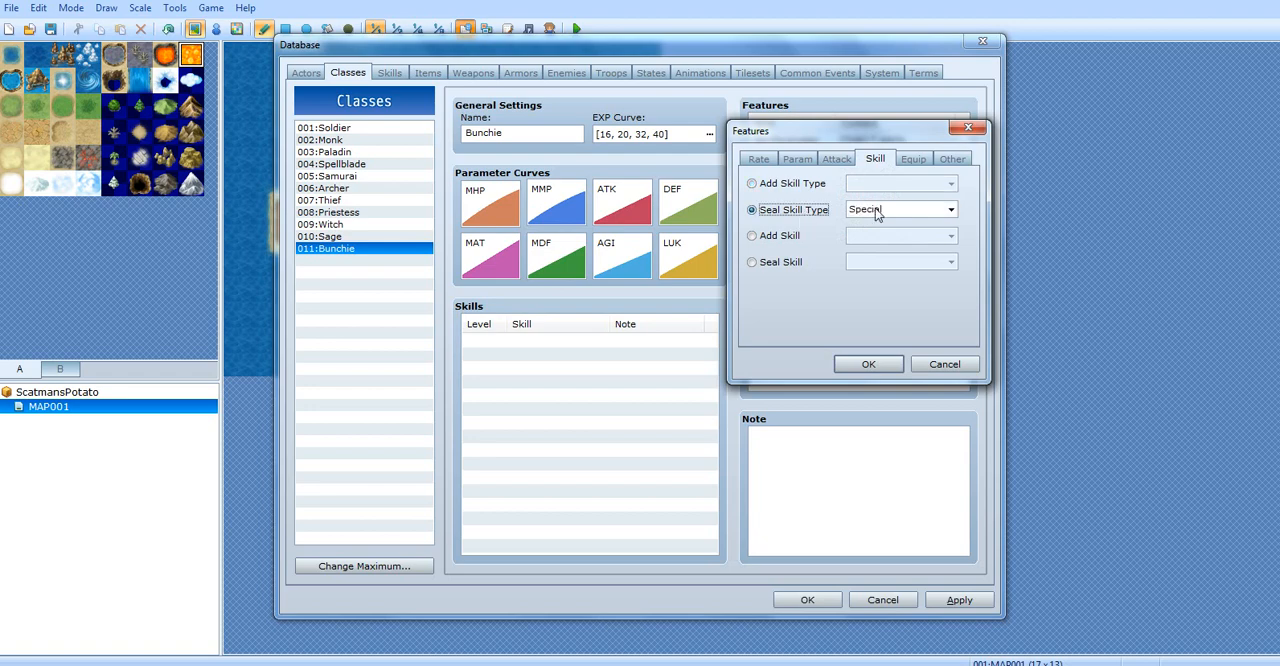
left_click(876, 210)
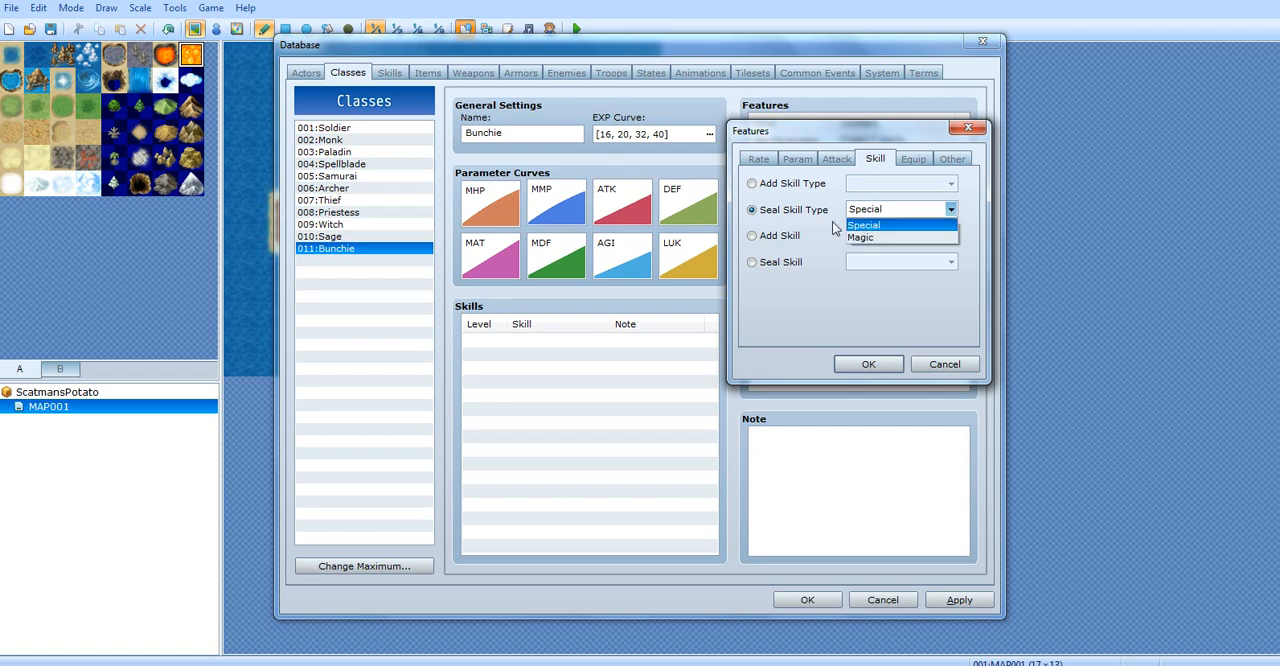
left_click(880, 238)
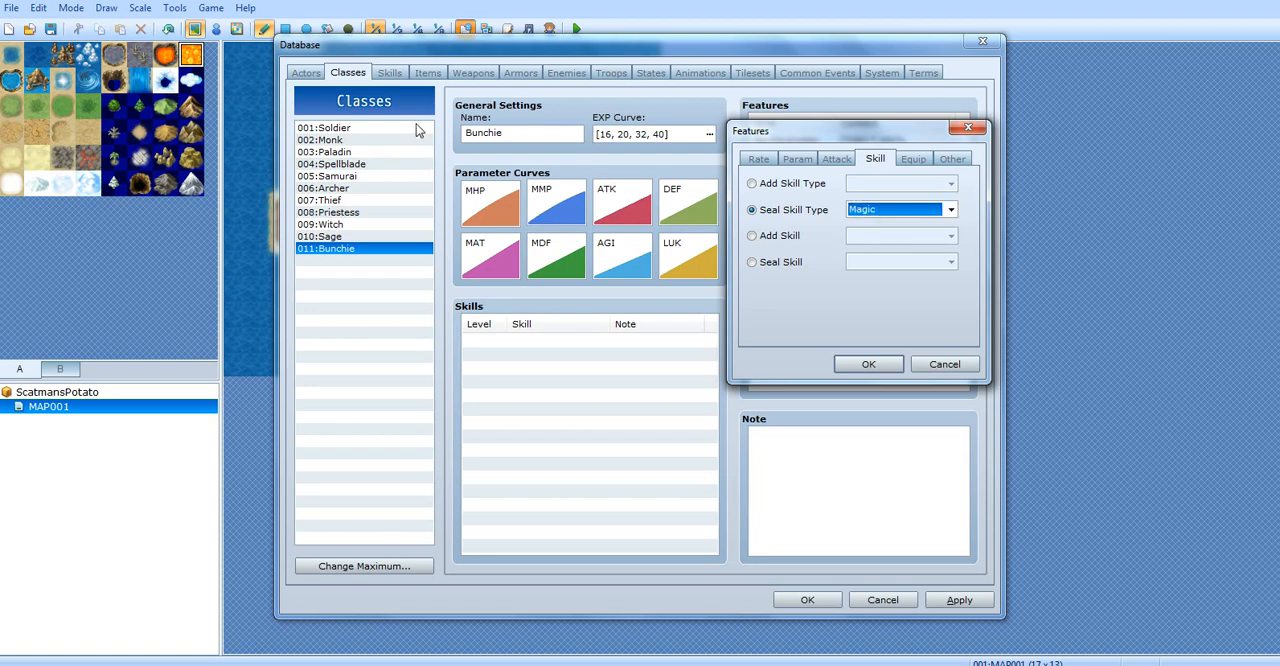
left_click(906, 209)
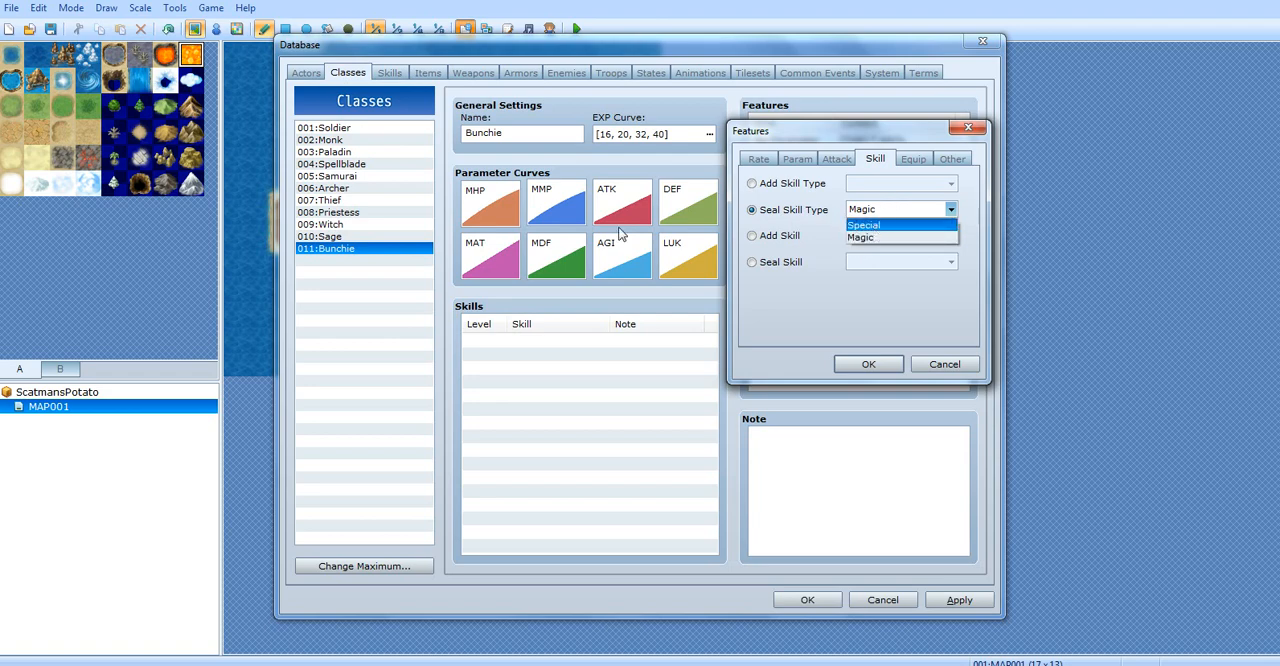
left_click(895, 227)
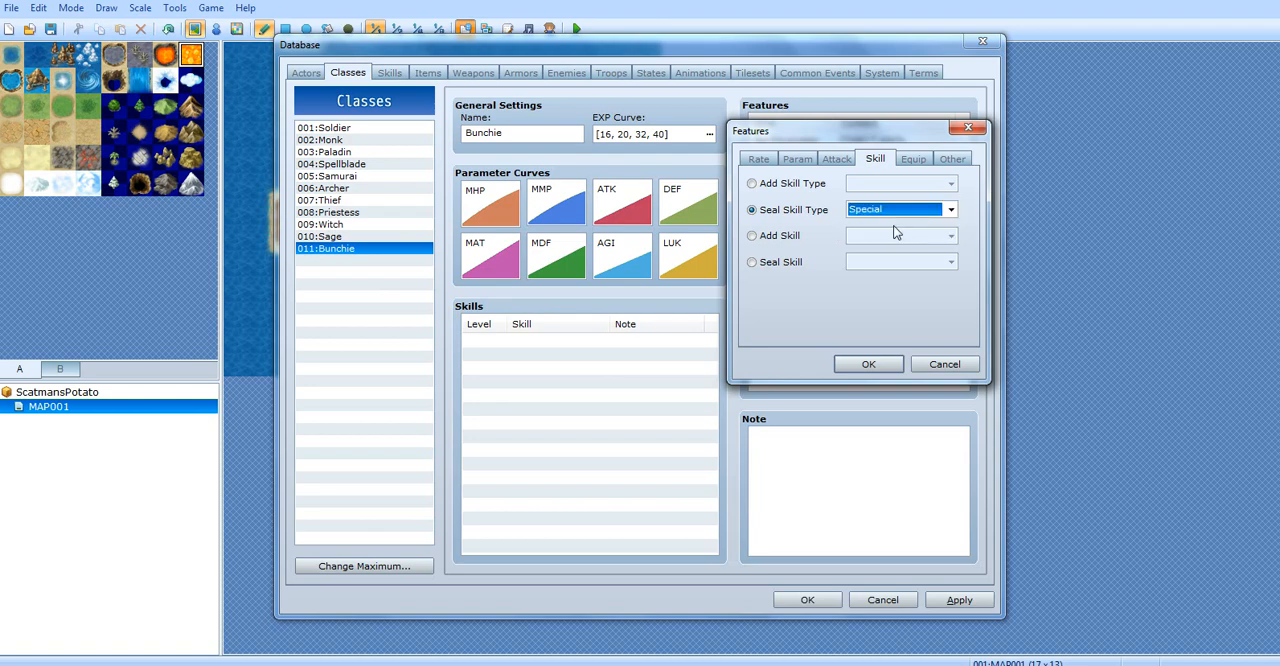
left_click(770, 213)
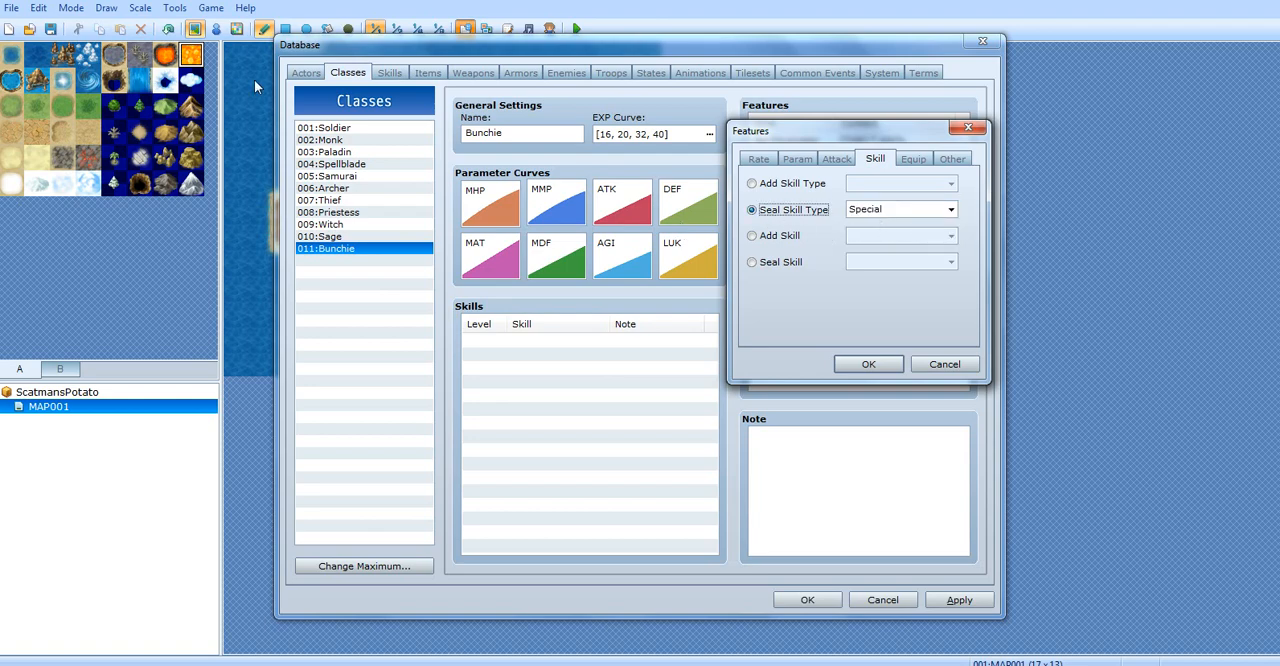
Switch the feature to Add Skill and look through the available skills, keeping Attack
left_click_drag(862, 130, 648, 185)
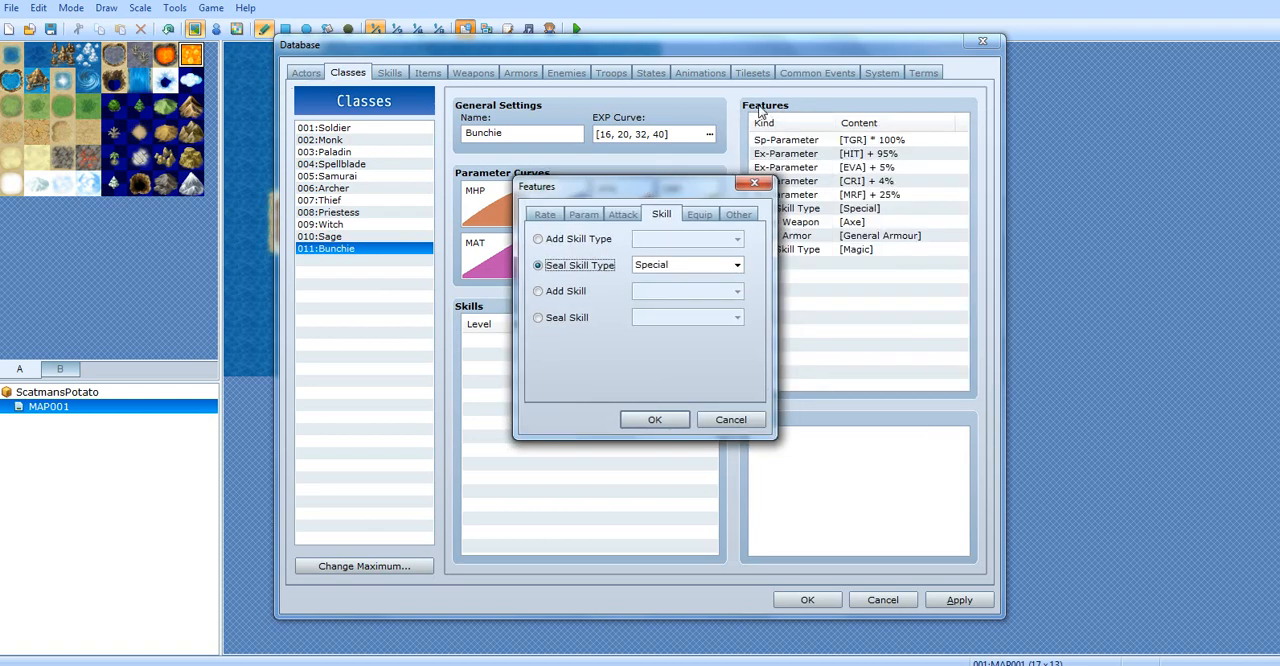
left_click(563, 291)
left_click(737, 291)
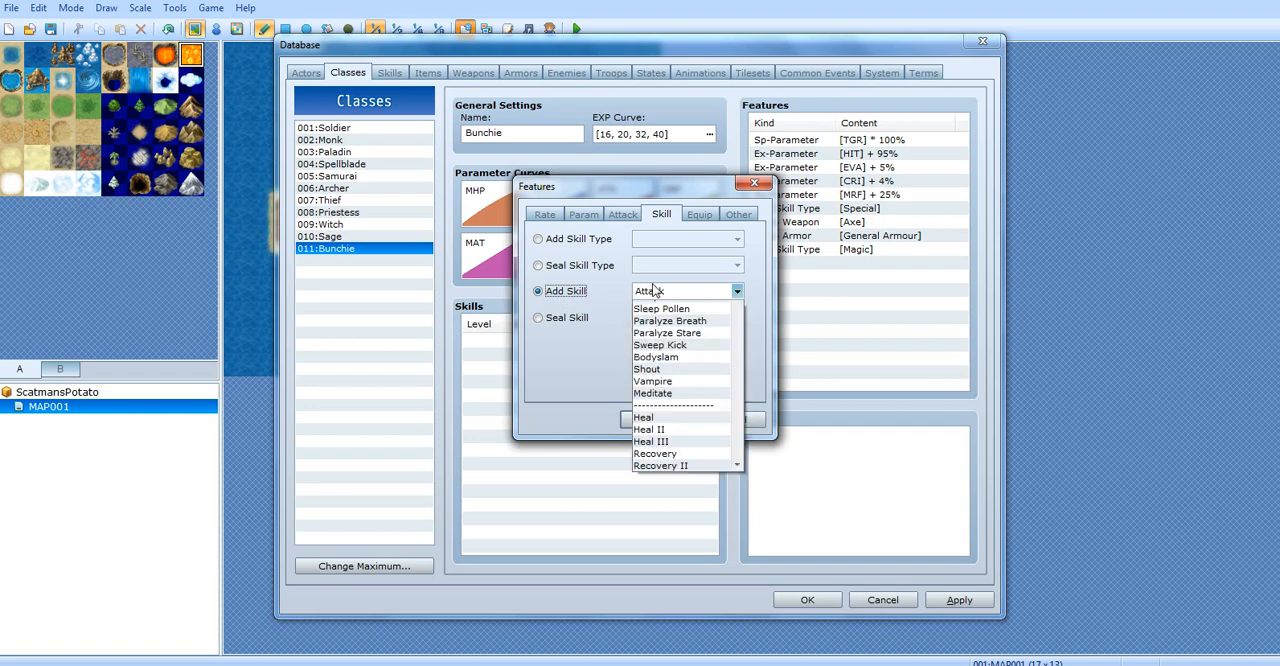
left_click_drag(736, 389, 731, 503)
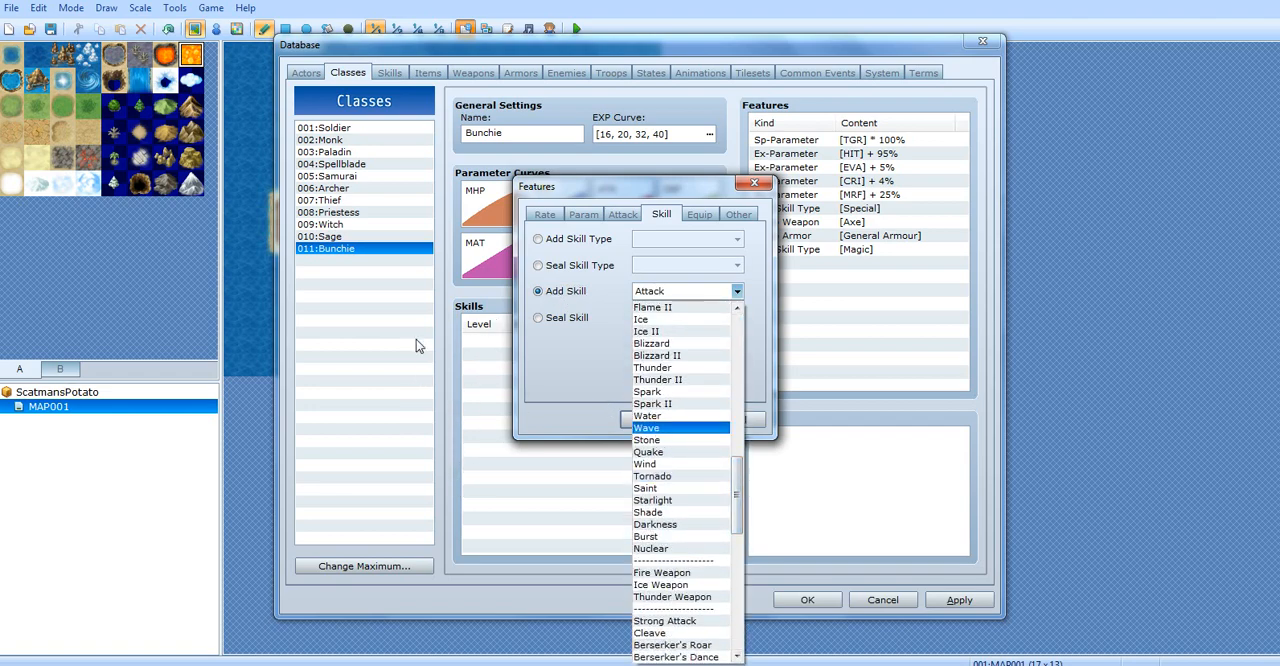
left_click_drag(737, 495, 742, 342)
left_click(560, 338)
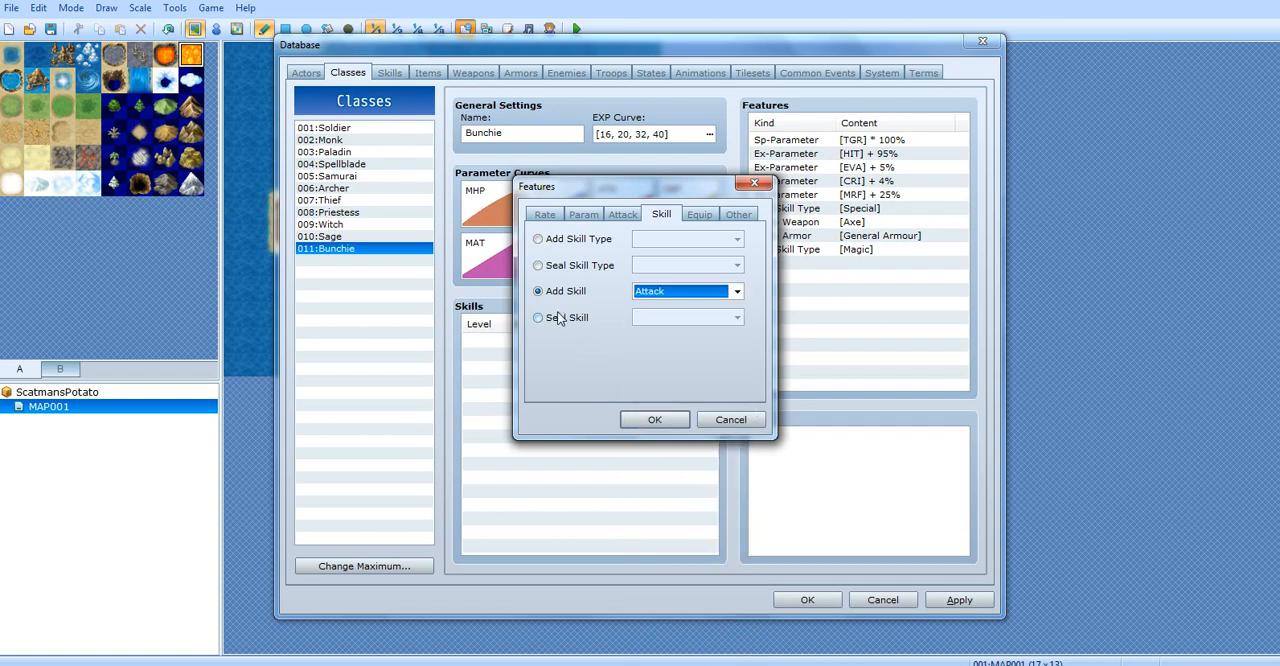
Switch the feature to Seal Skill and review the skills that can be sealed, keeping Attack
left_click(539, 318)
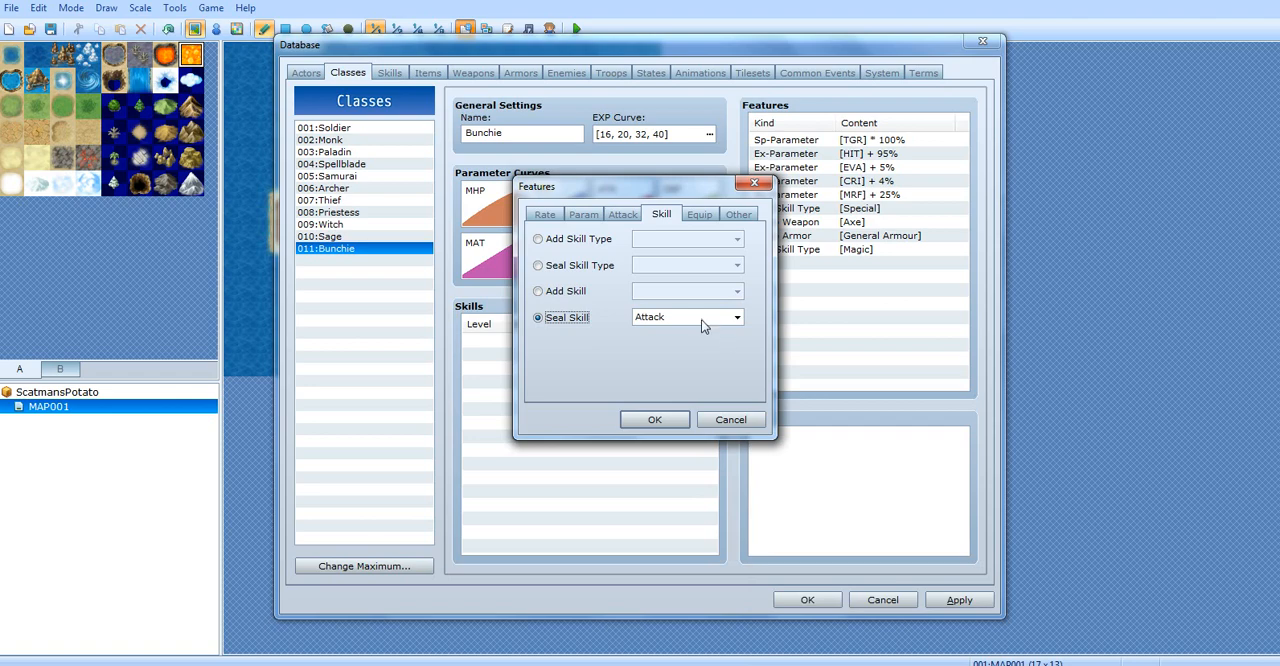
double_click(700, 317)
left_click(700, 317)
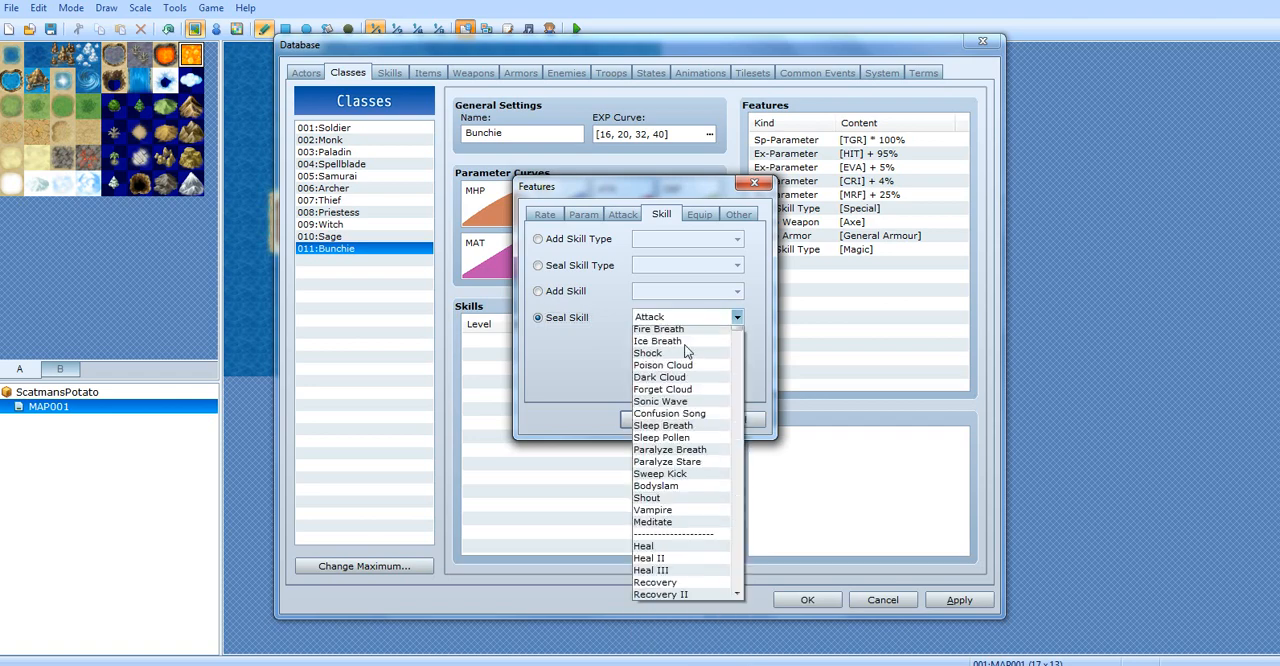
left_click(676, 290)
Go through the equipment feature kinds Equip Weapon, Equip Armor, Fix Equip and Slot Type
left_click(716, 220)
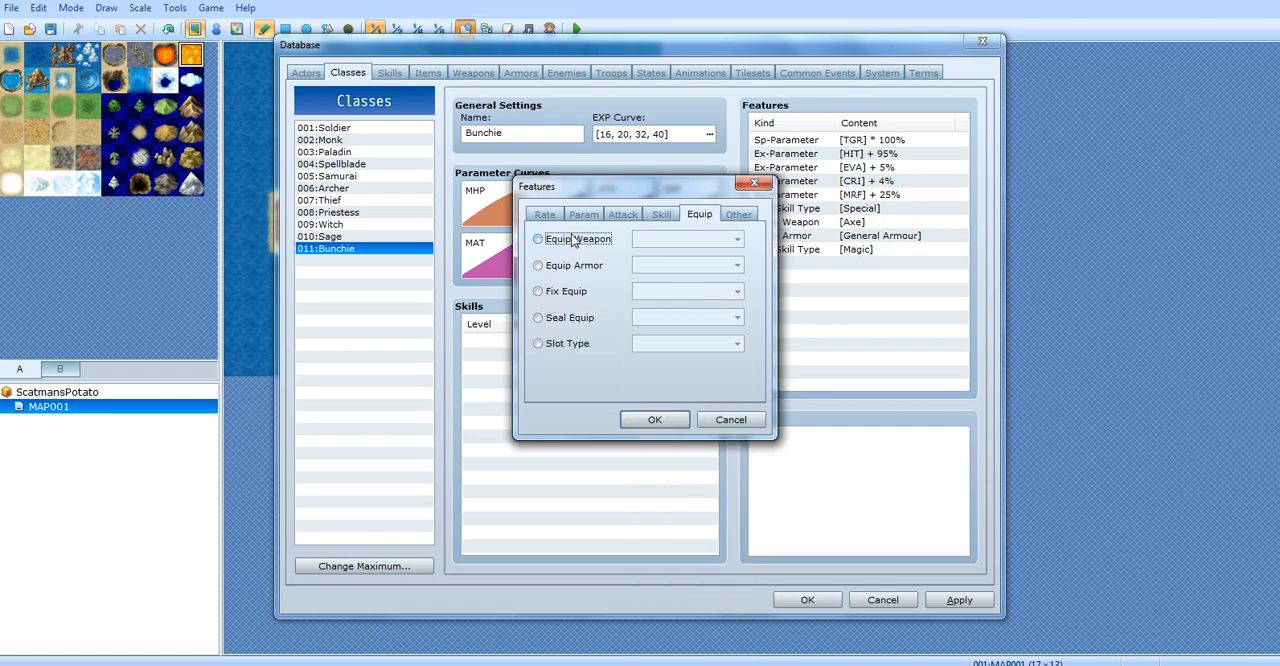
left_click(573, 240)
left_click(572, 265)
left_click(576, 291)
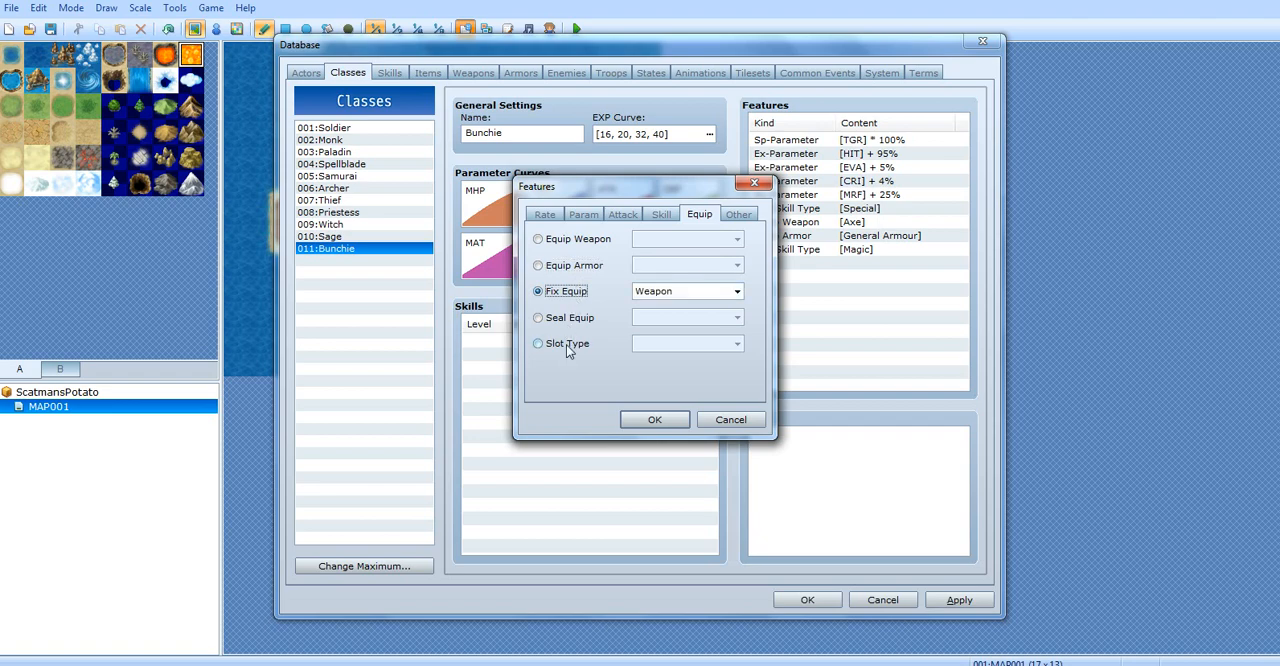
left_click(567, 344)
left_click(565, 265)
Switch the feature to Equip Weapon and choose Bow as the weapon type
left_click(575, 240)
left_click(648, 240)
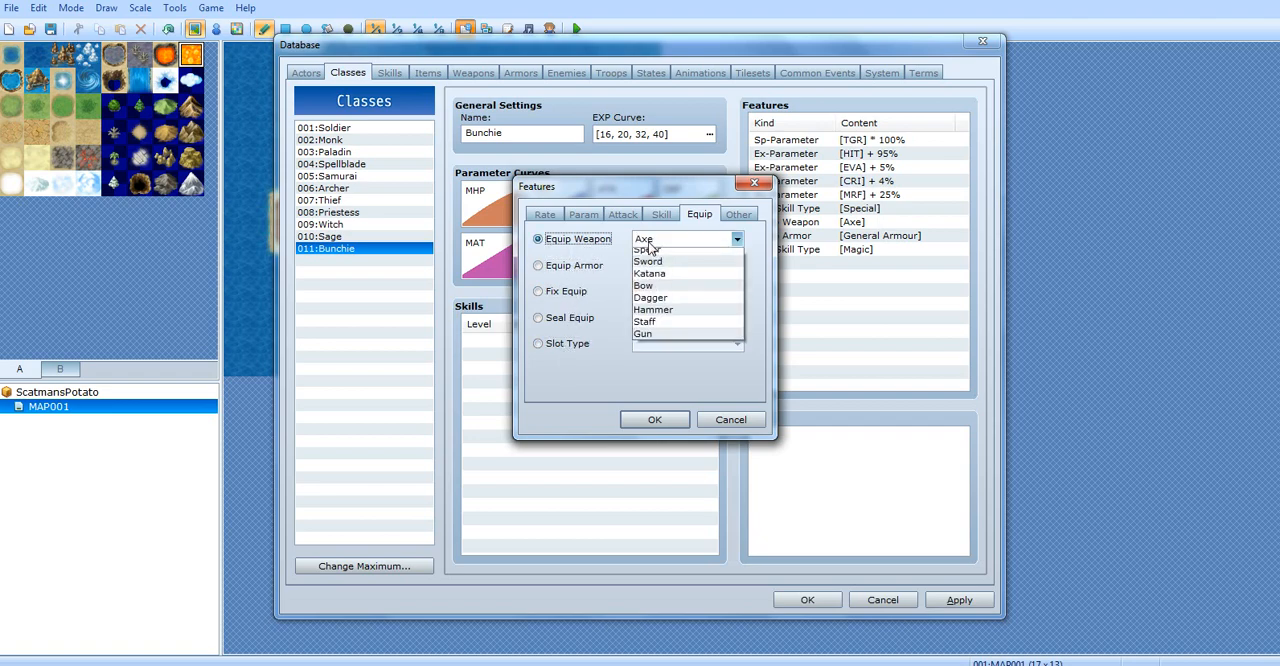
left_click(660, 304)
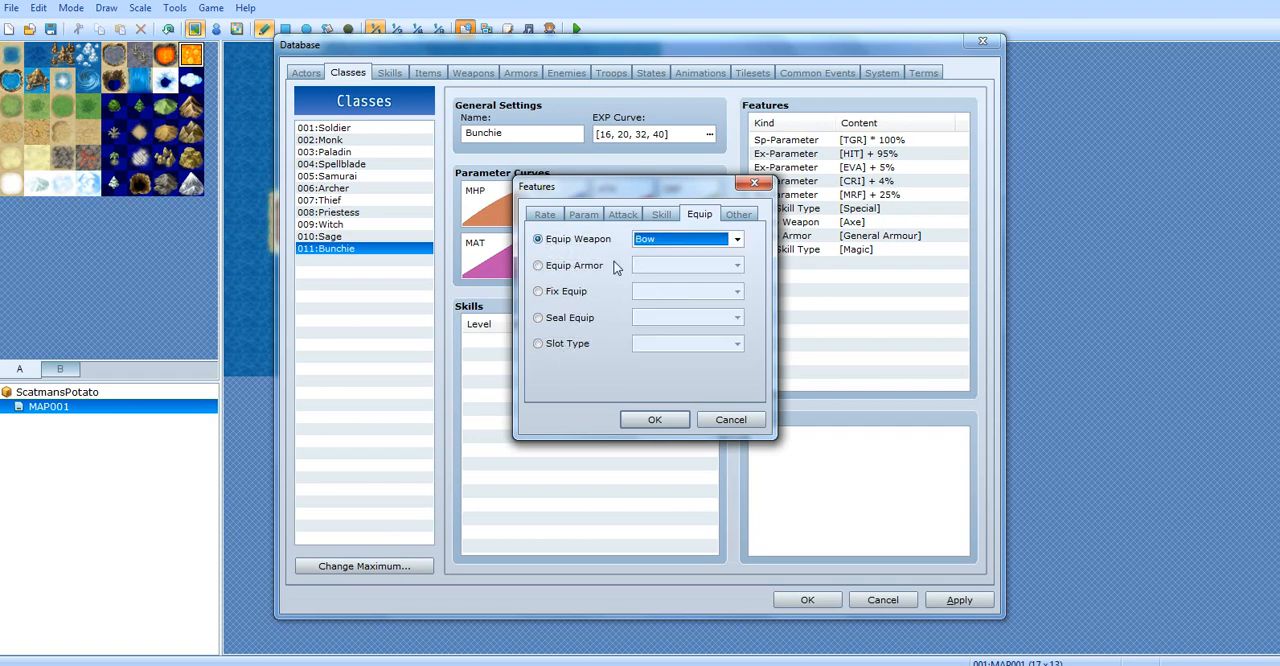
left_click(304, 76)
left_click(670, 243)
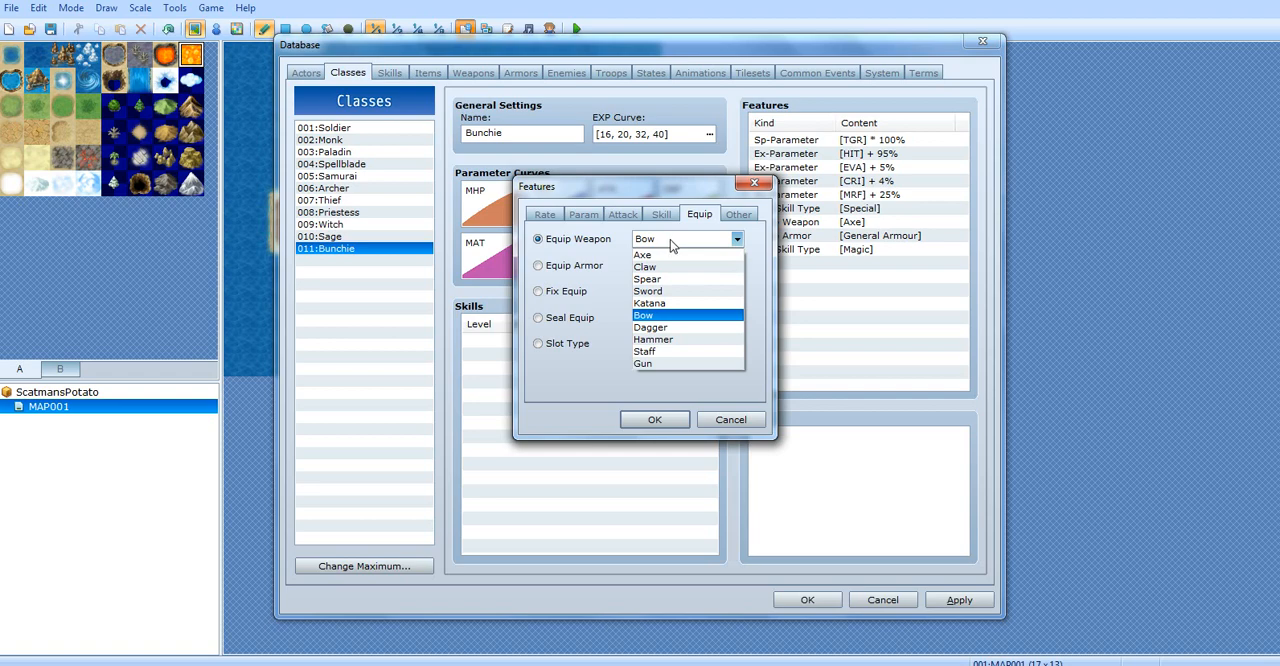
left_click(685, 316)
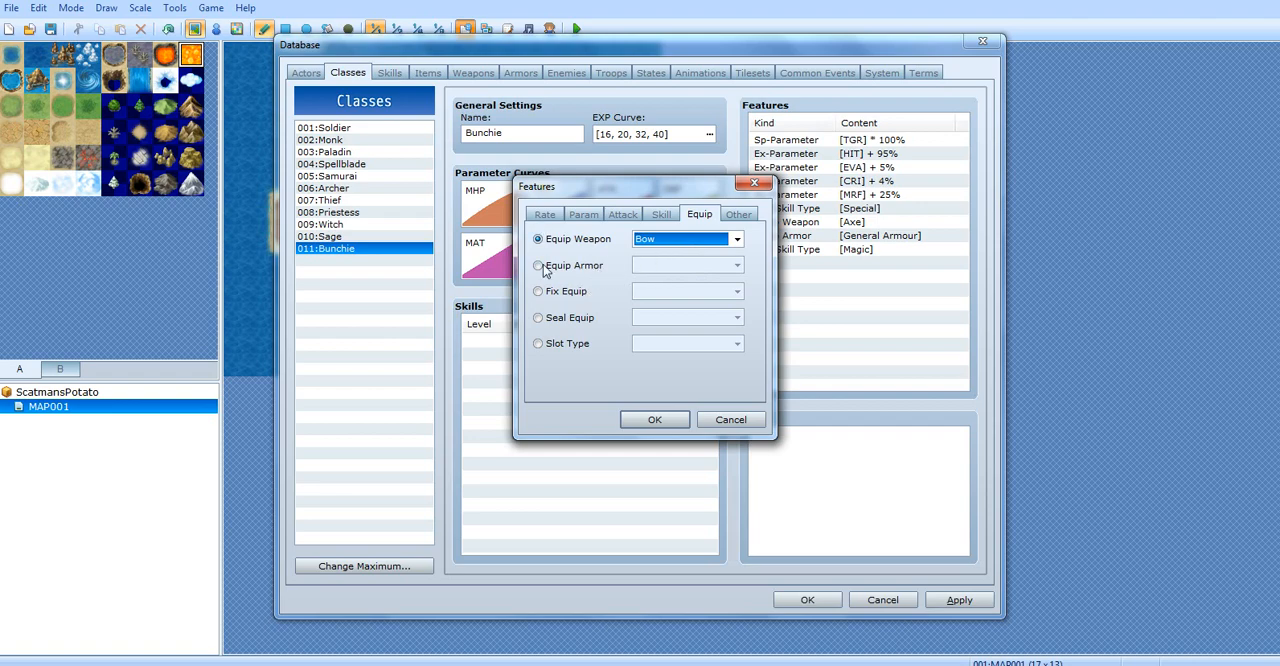
Review the equipment slots offered by Fix Equip and by Seal Equip, keeping Weapon for both
left_click(559, 291)
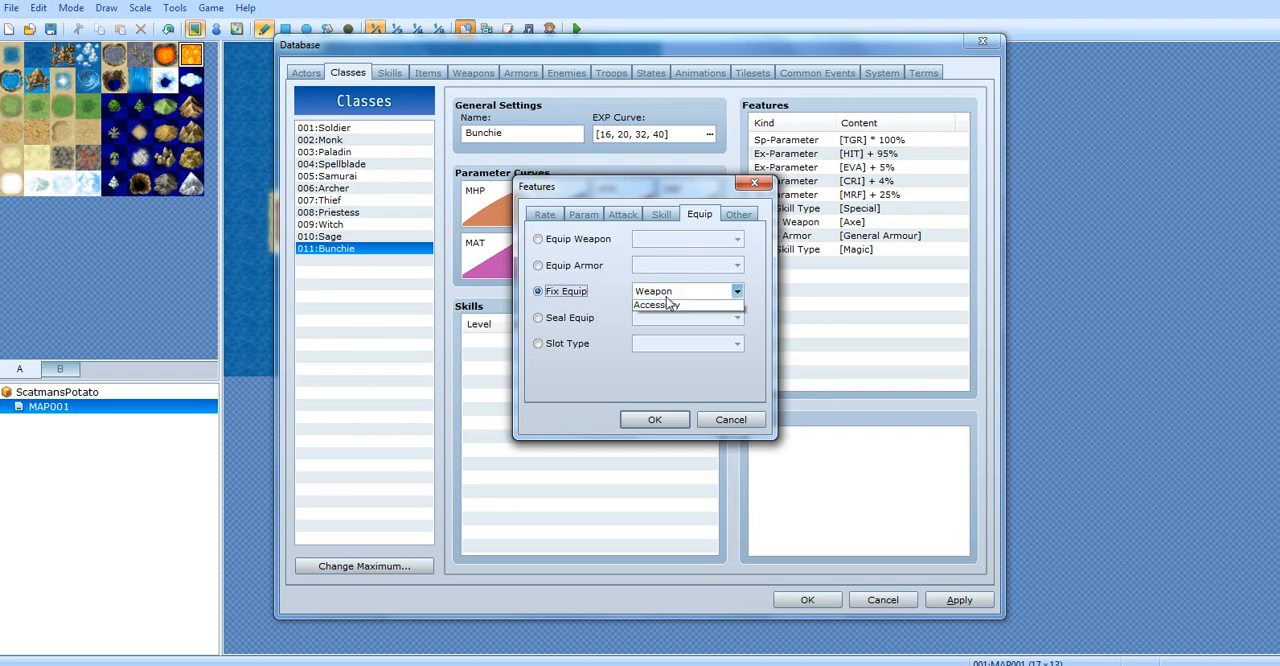
left_click(690, 291)
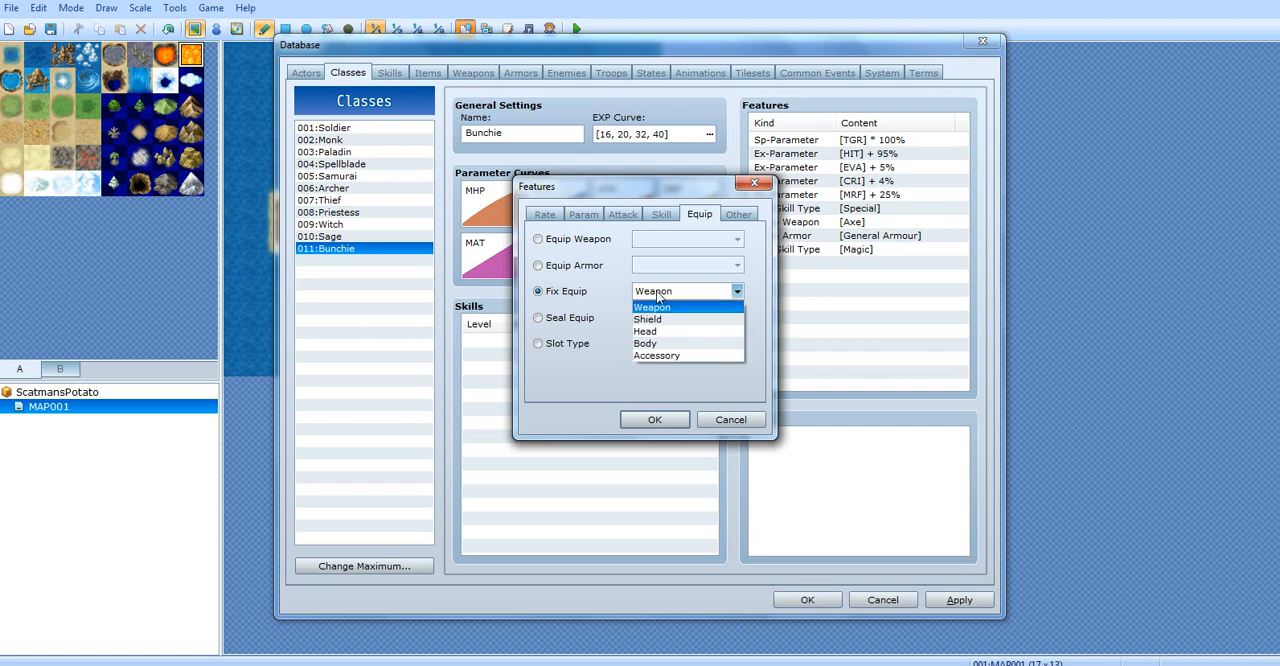
left_click(652, 307)
left_click(589, 318)
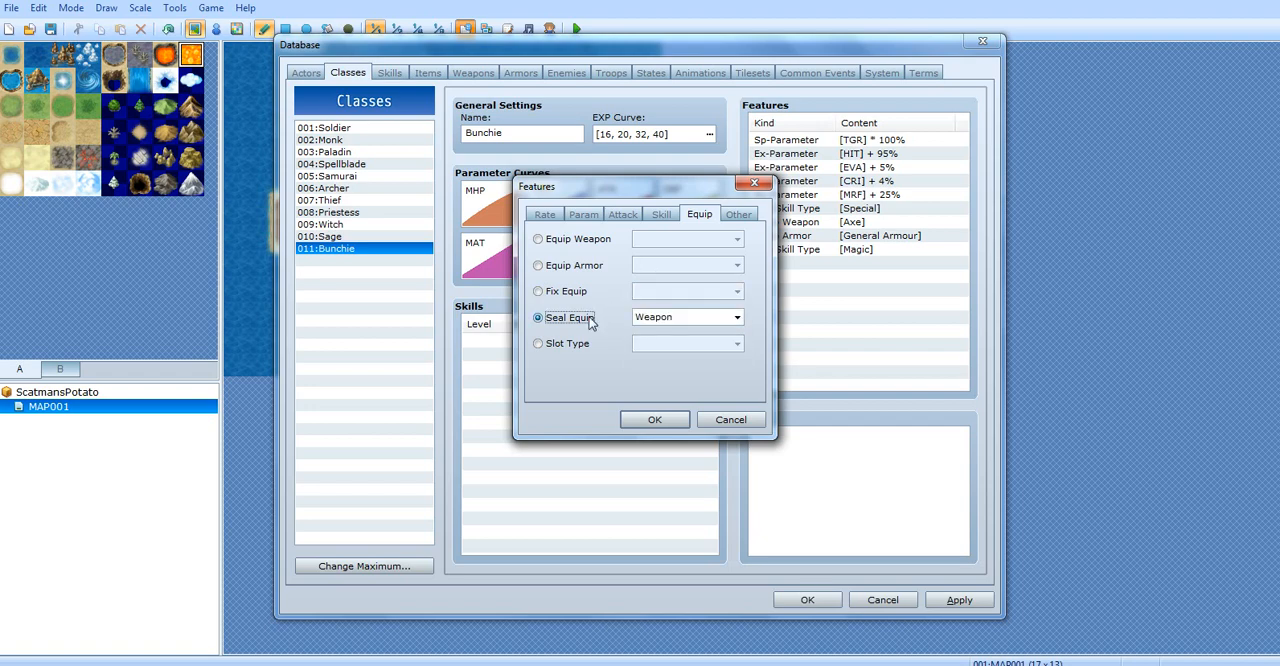
left_click(655, 317)
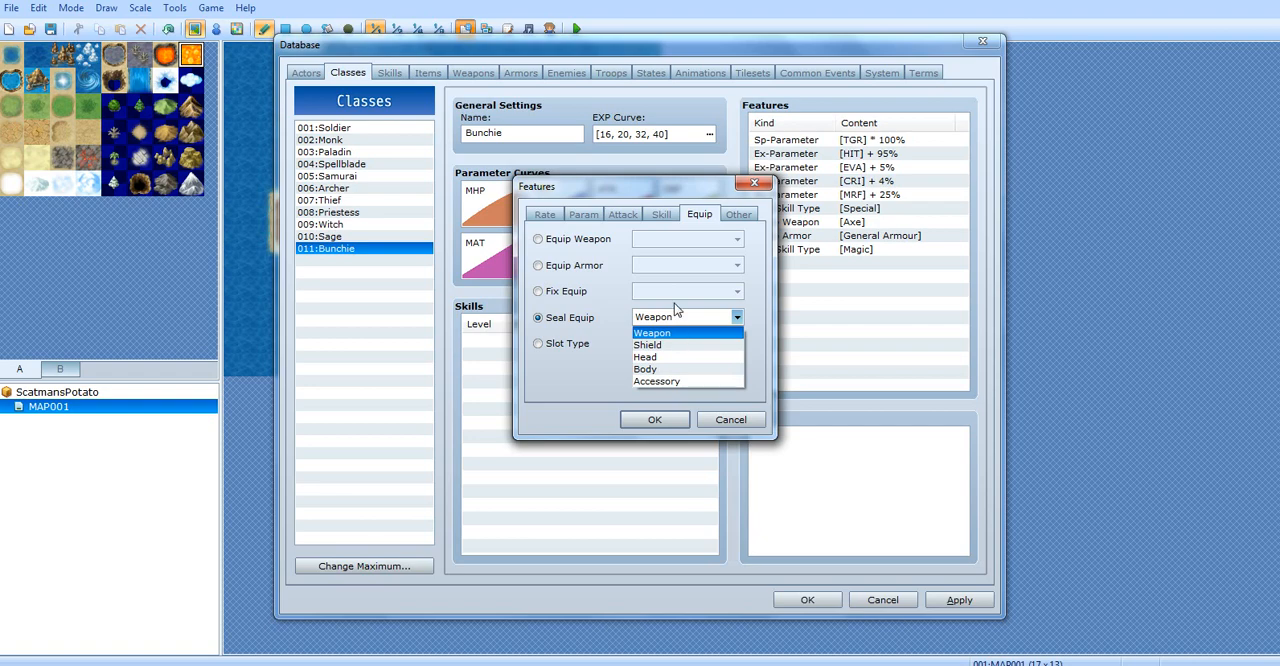
left_click(674, 310)
Switch the feature to Slot Type and set it to Dual Wield
left_click(548, 345)
left_click(686, 343)
left_click(687, 358)
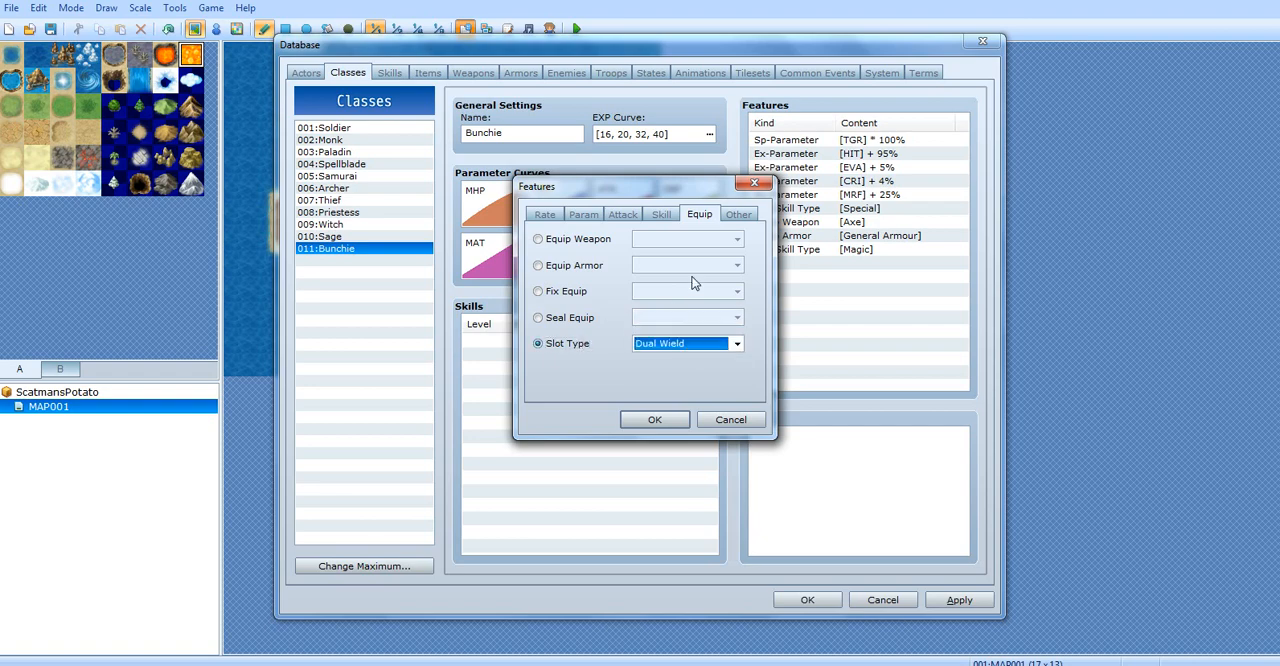
Switch the feature to Action Times+ and examine its percentage setting
left_click(734, 216)
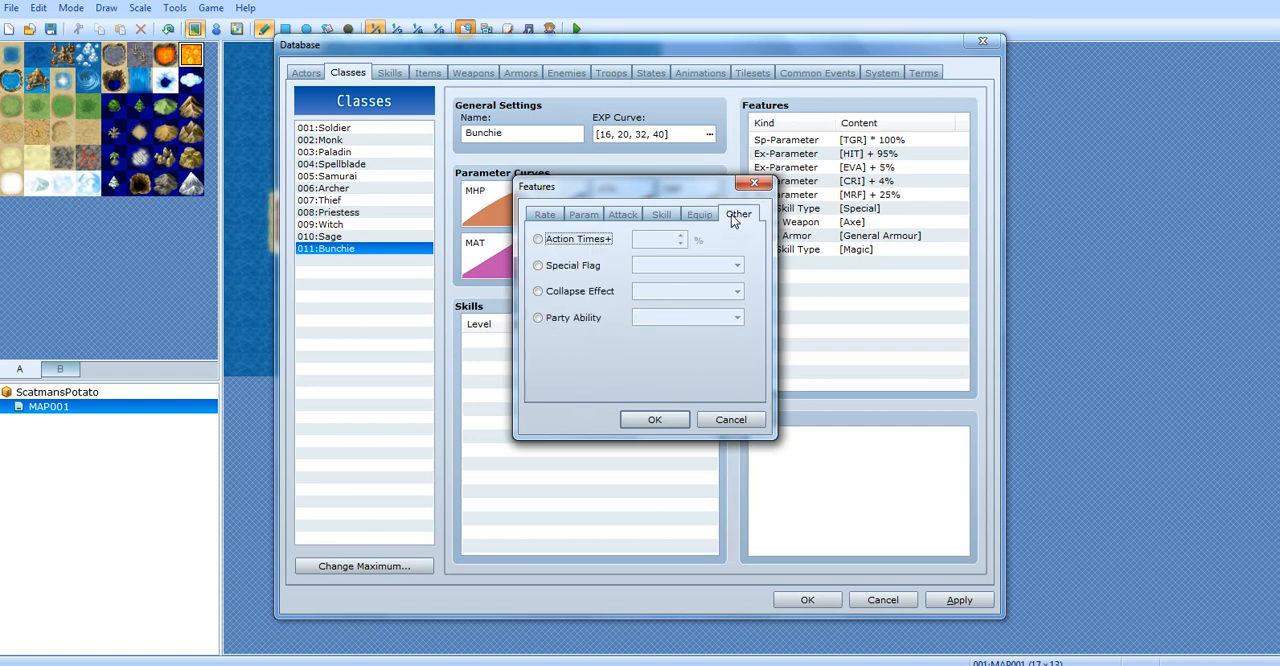
left_click(570, 240)
mouse_move(589, 250)
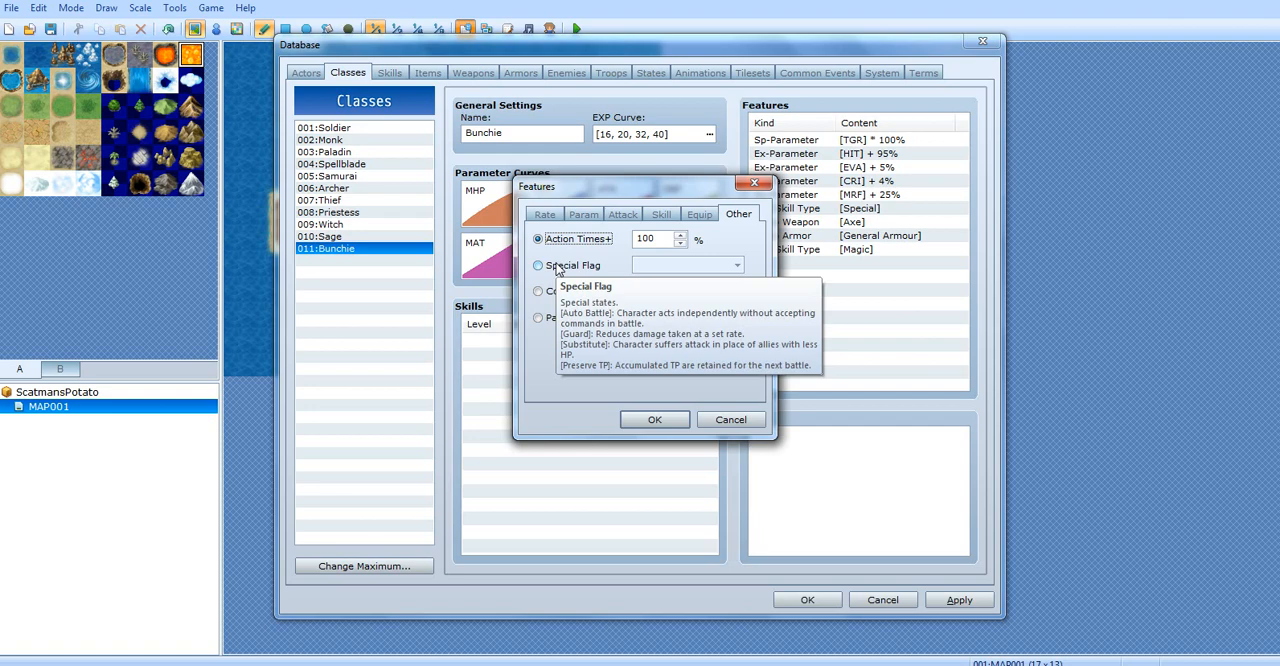
Switch the feature to Special Flag and review the available flags, keeping Auto Battle
left_click(574, 266)
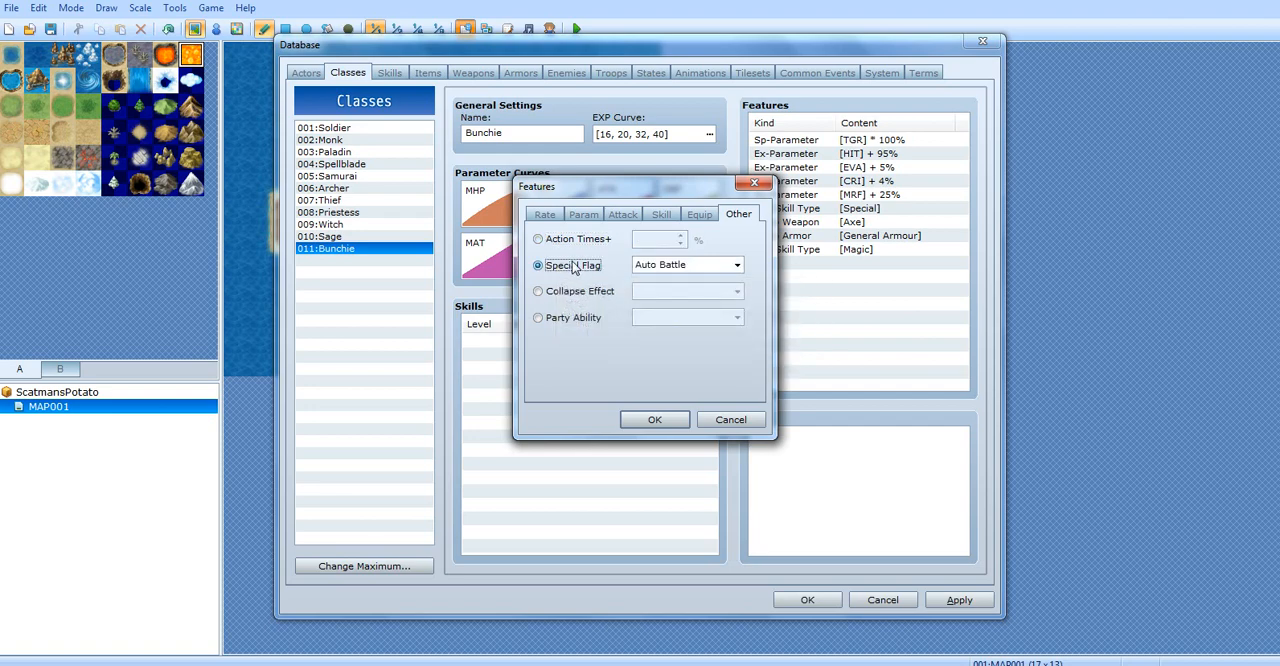
left_click(652, 266)
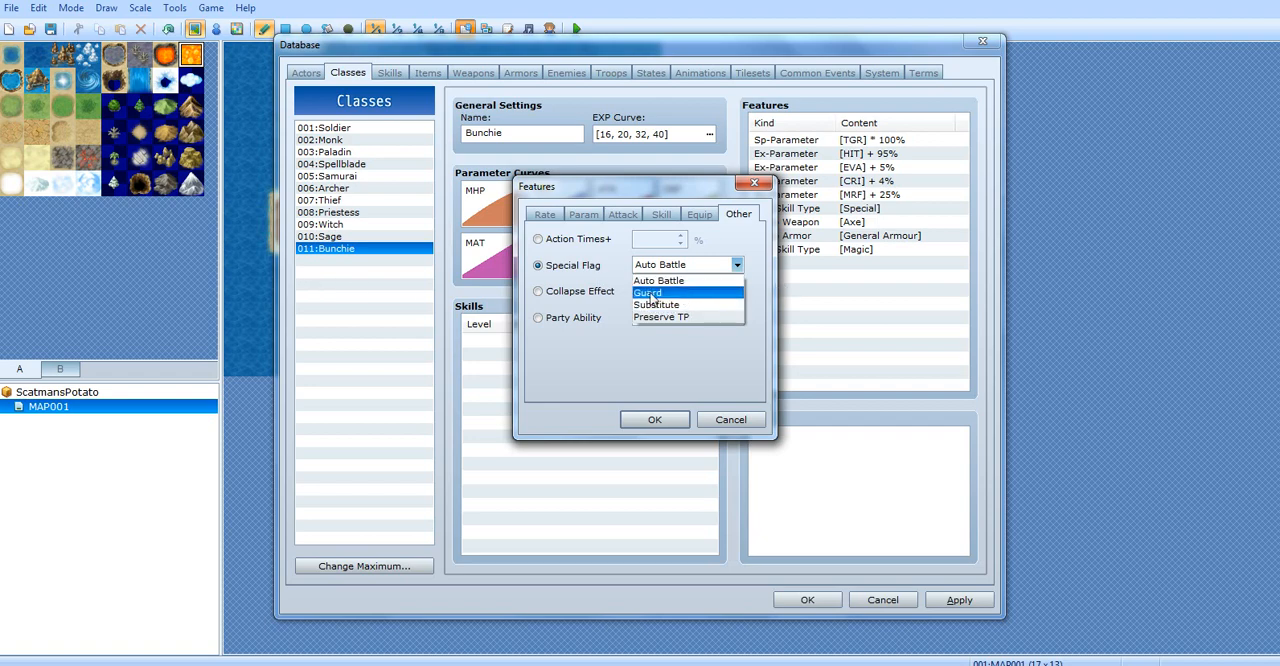
left_click(586, 272)
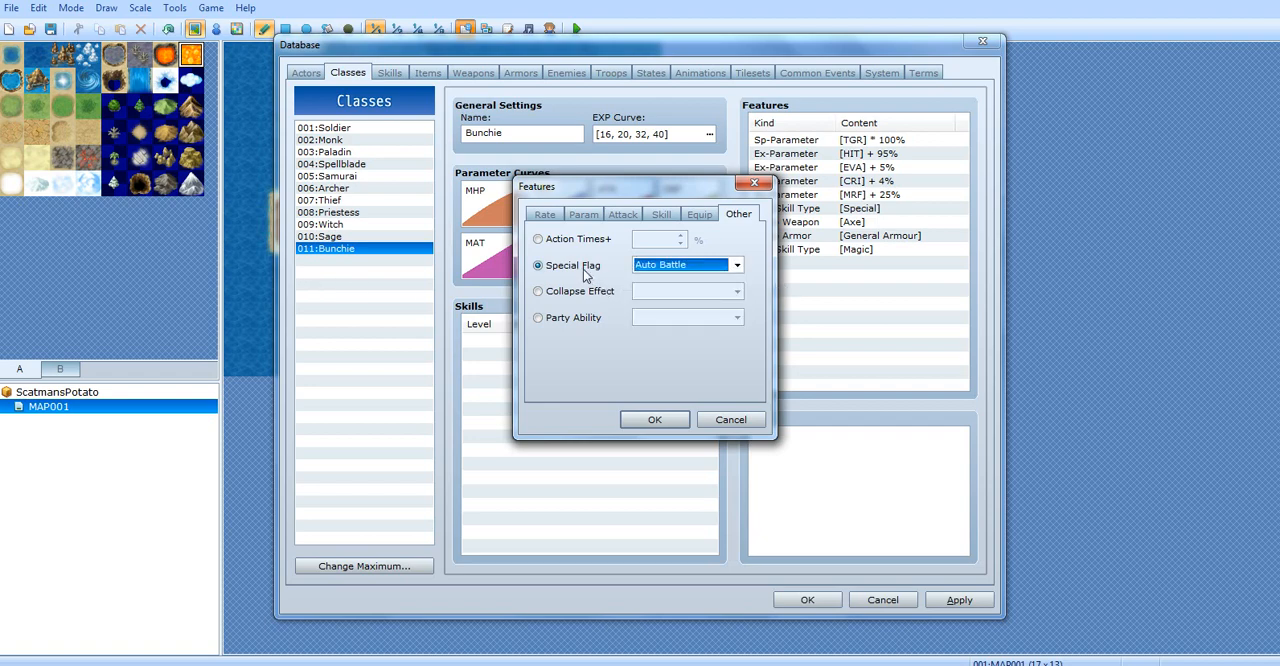
mouse_move(587, 276)
left_click(571, 298)
left_click(587, 269)
left_click(641, 268)
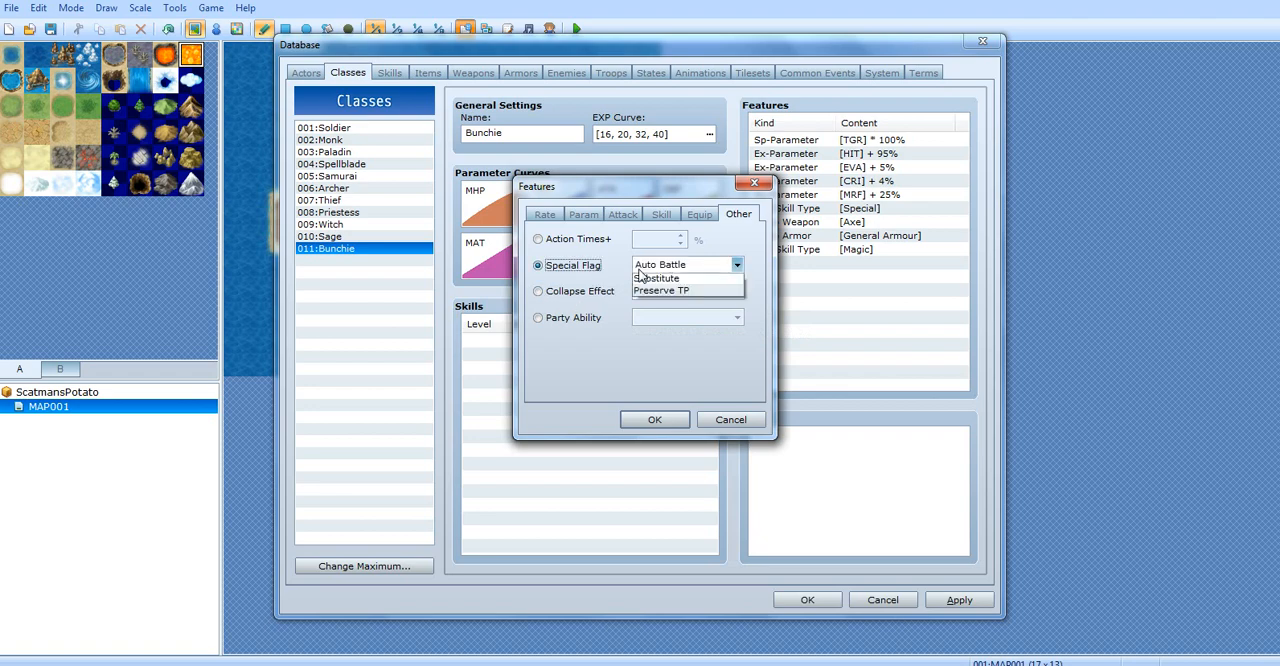
Switch the feature to Collapse Effect, read its description, and review the effect options, keeping Boss
left_click(584, 296)
left_click(587, 298)
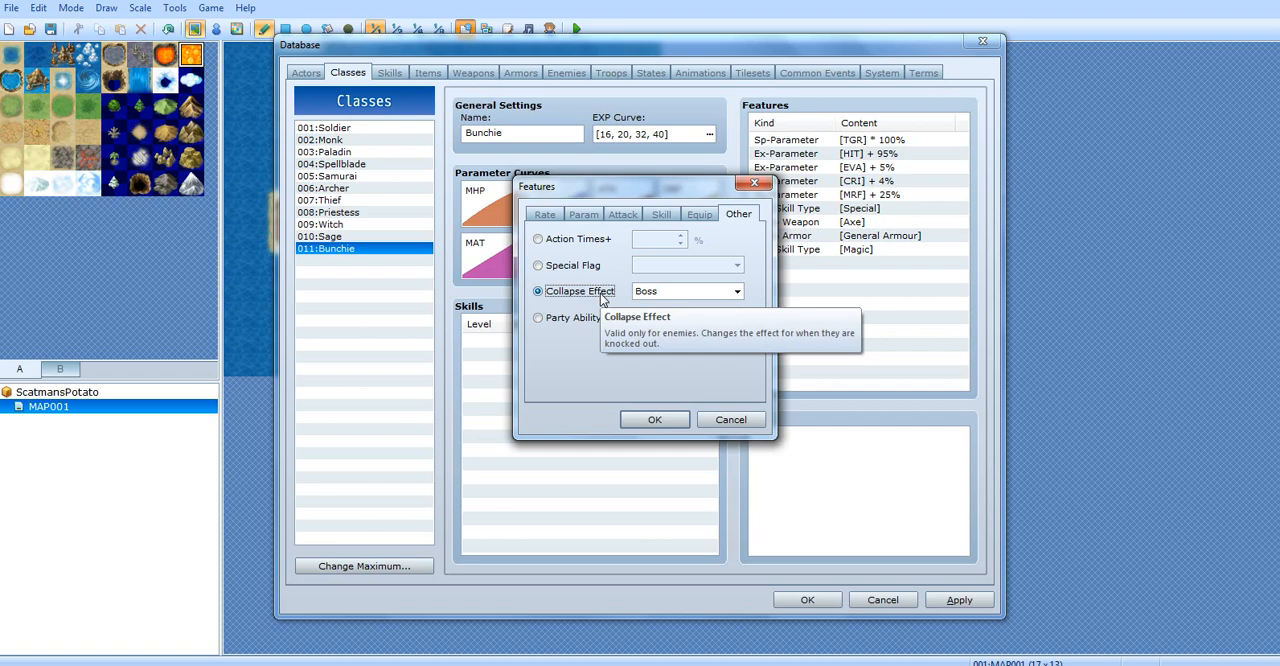
left_click(655, 291)
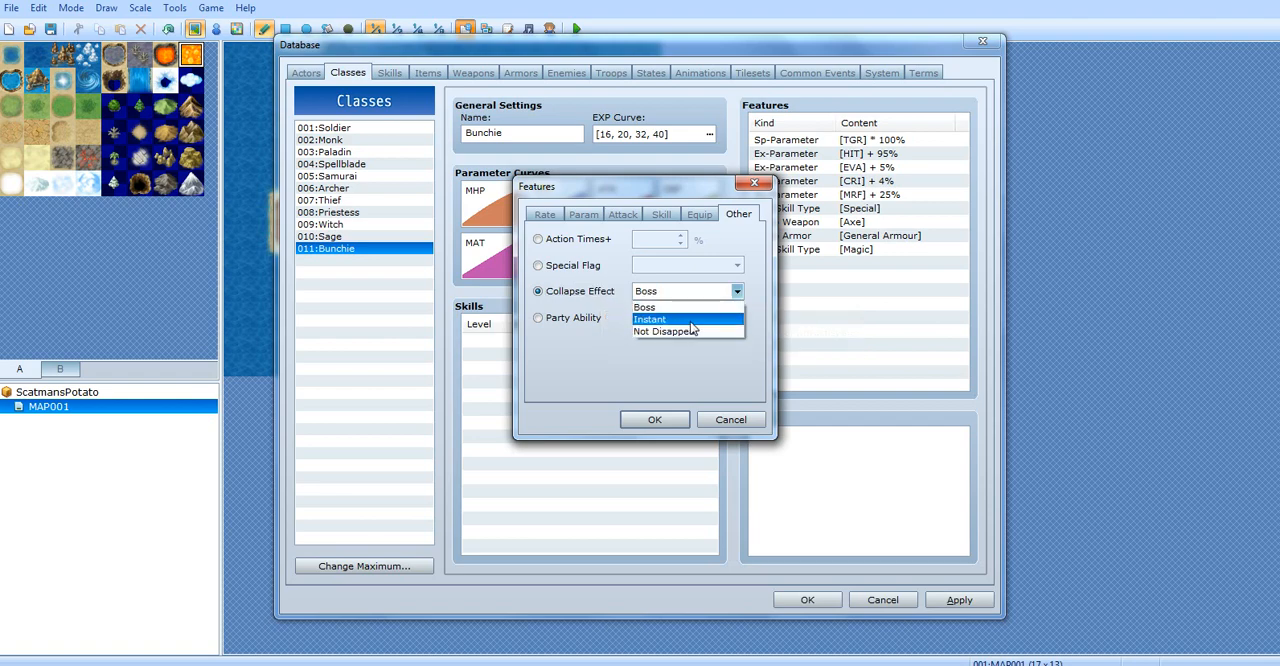
left_click(622, 344)
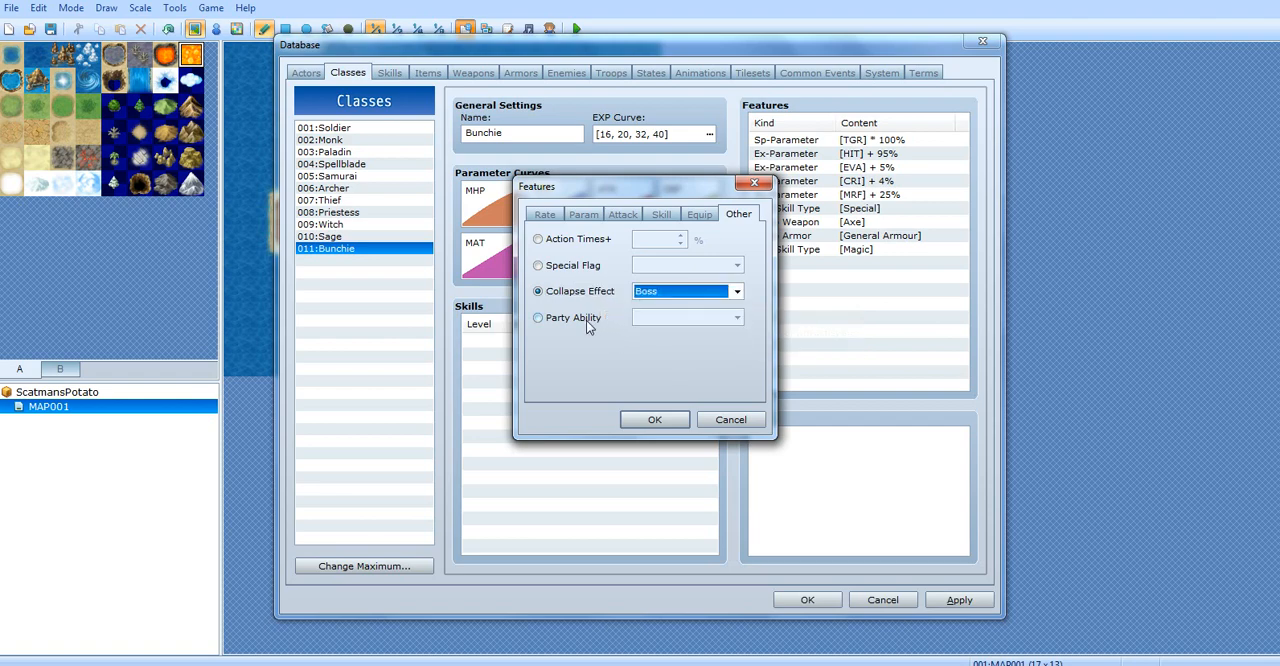
Switch the feature to Party Ability, read its description, review the available abilities, and leave the feature dialog without adding anything
left_click(586, 320)
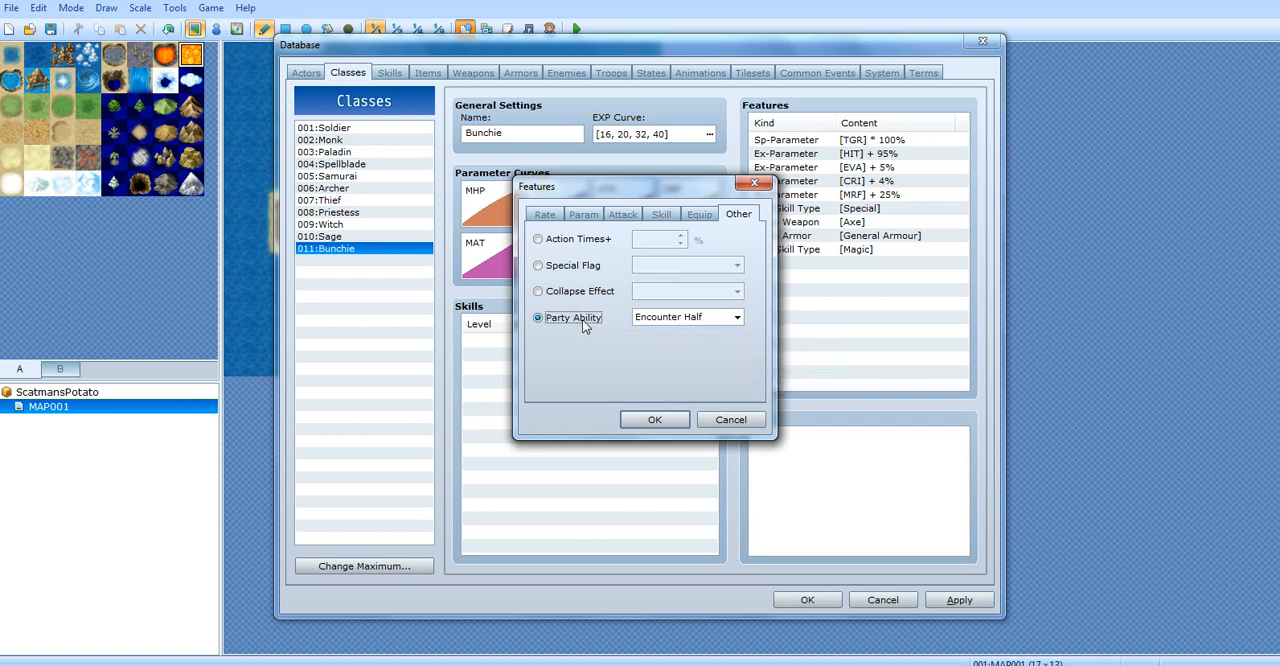
left_click(706, 318)
left_click(570, 318)
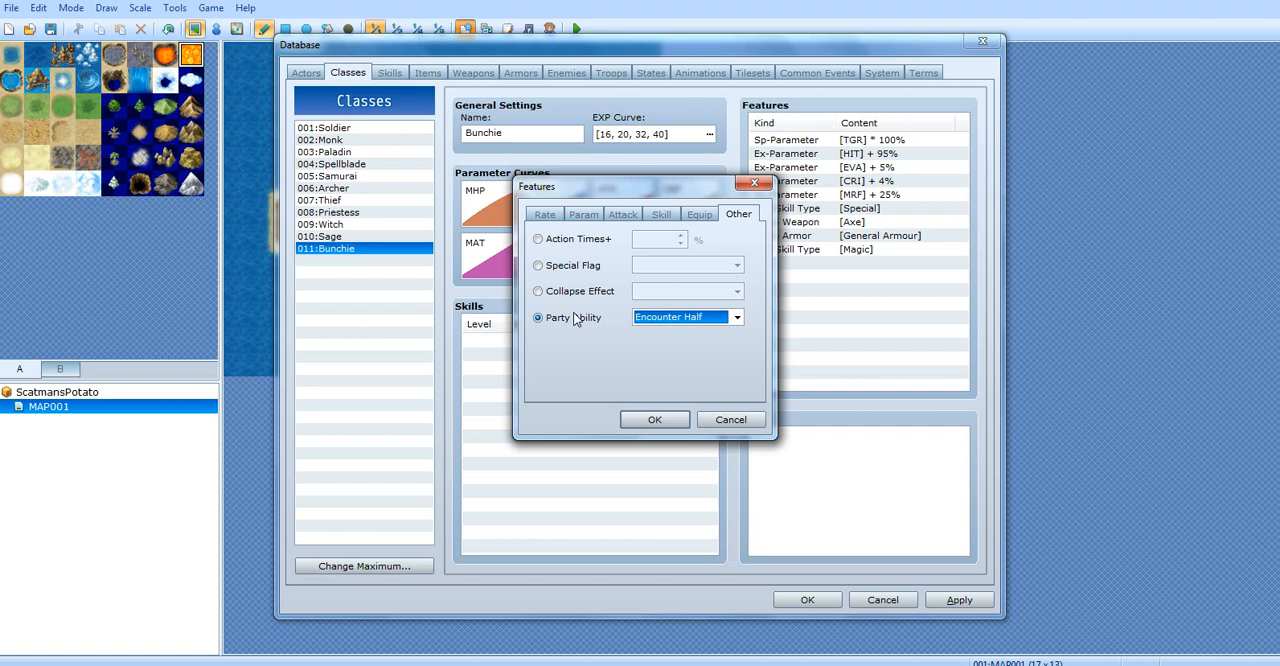
mouse_move(576, 319)
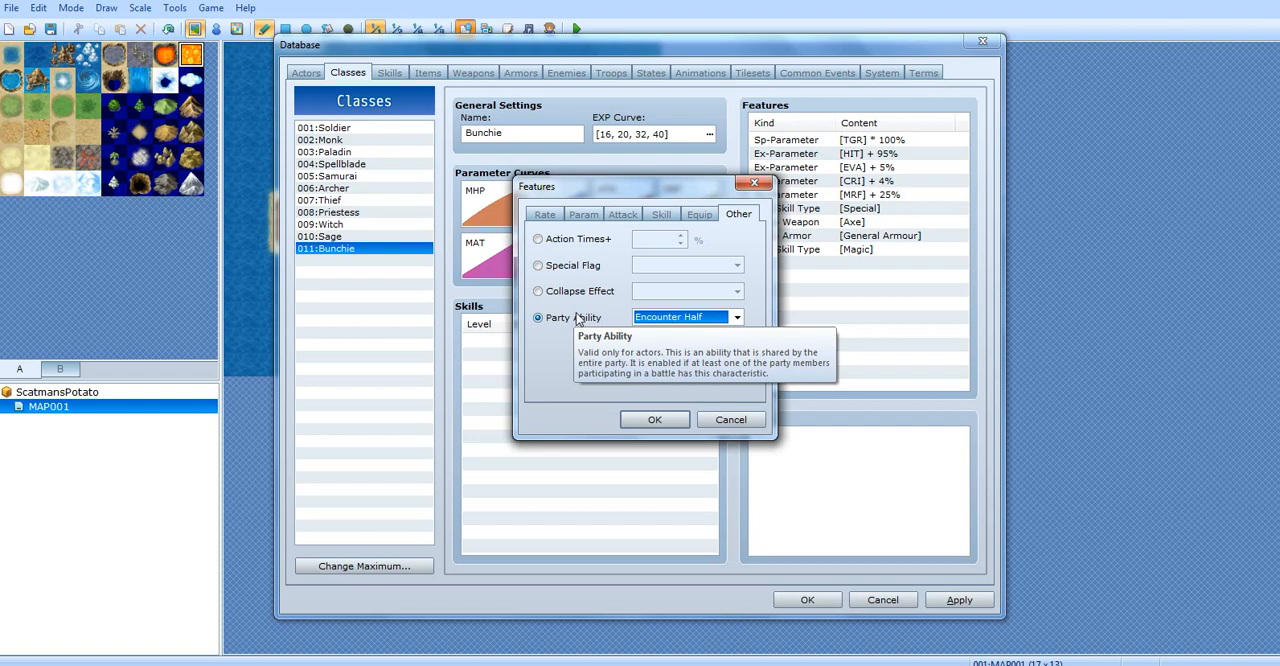
left_click(693, 318)
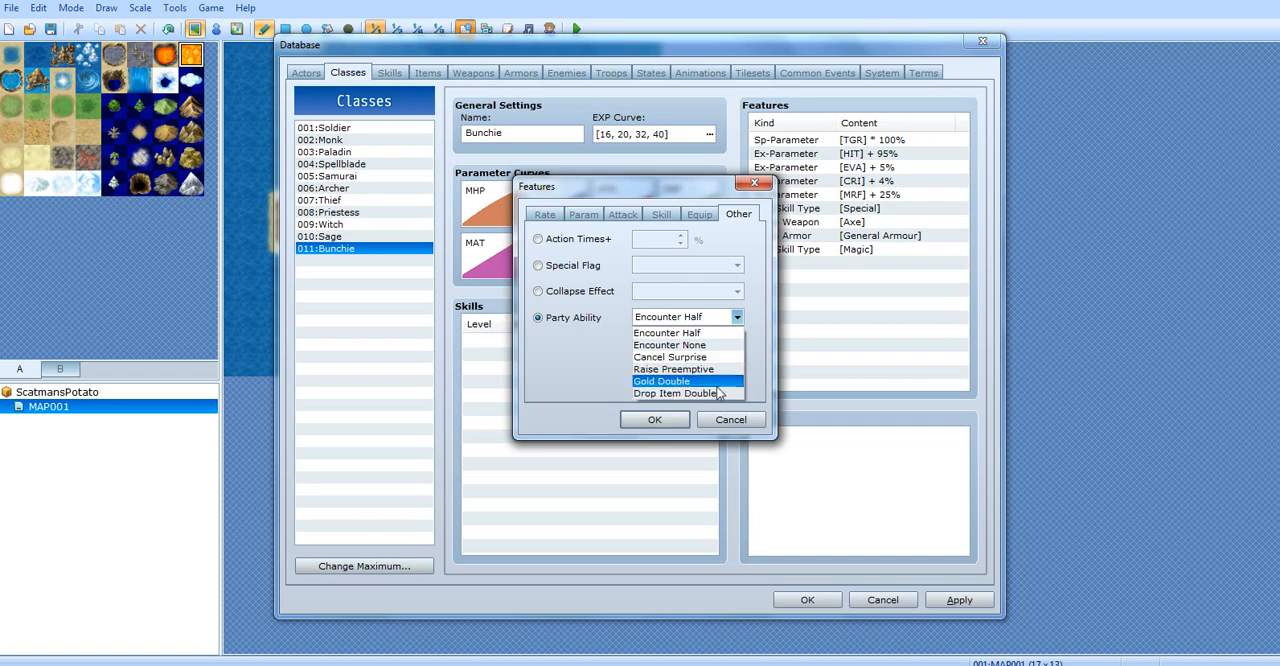
left_click(630, 392)
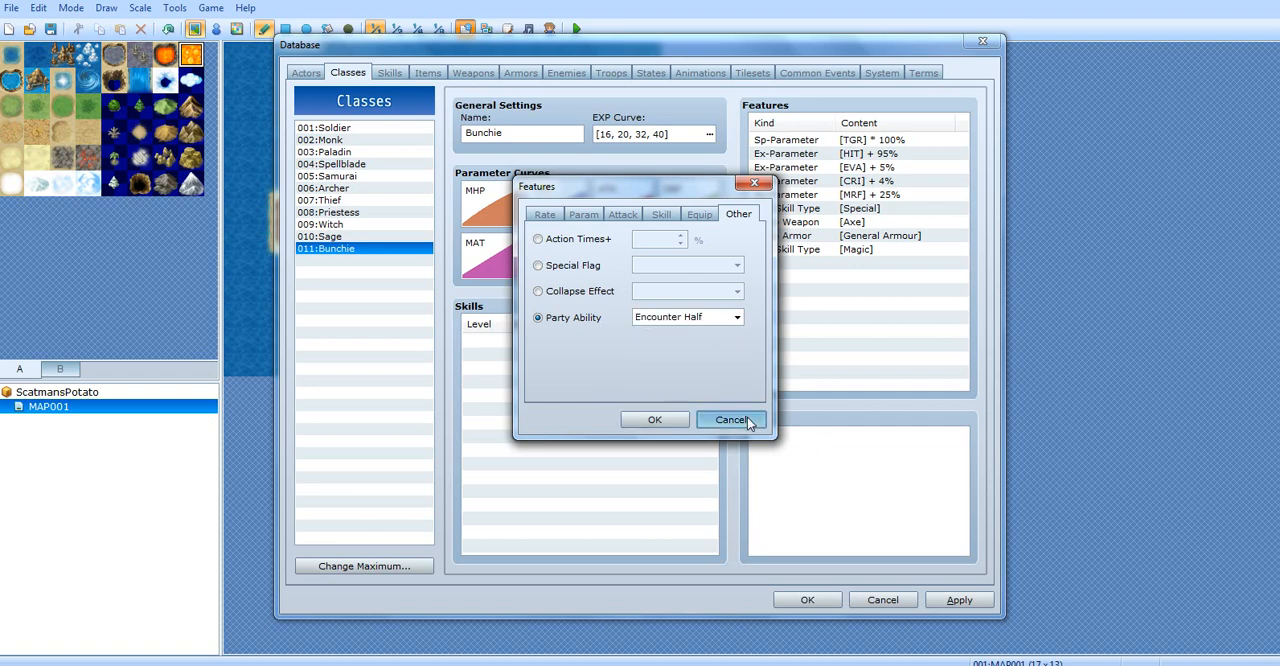
left_click(730, 419)
Look at the first actor's feature list for comparison with the class features, and return to the Bunchie class
left_click_drag(855, 287, 329, 37)
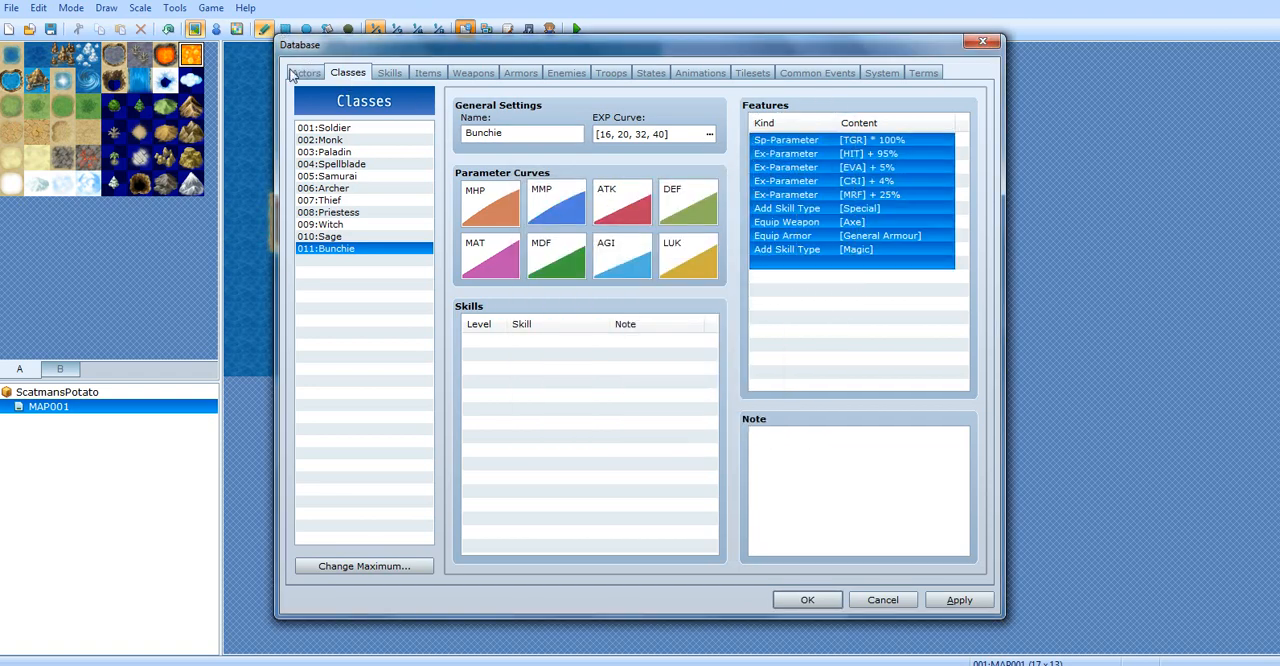
left_click(301, 73)
left_click(775, 140)
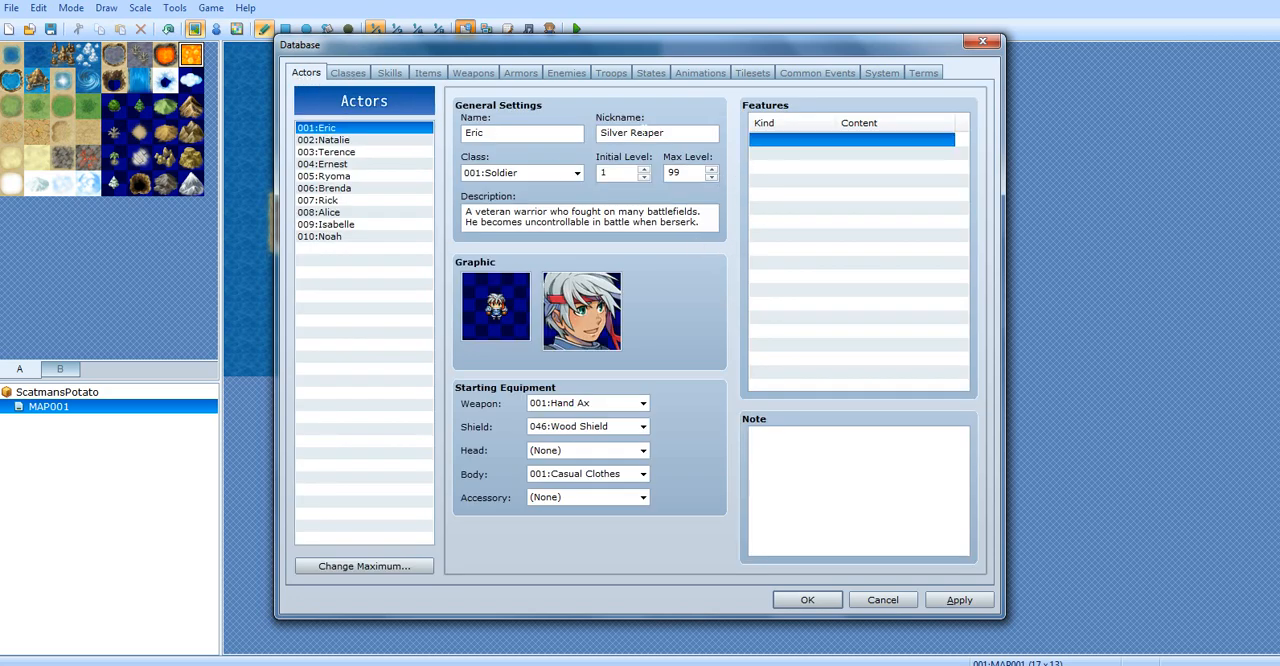
left_click(348, 73)
Add the skill Quake to the Bunchie class at level 1 with the note "BUNCHIES"
left_click(660, 341)
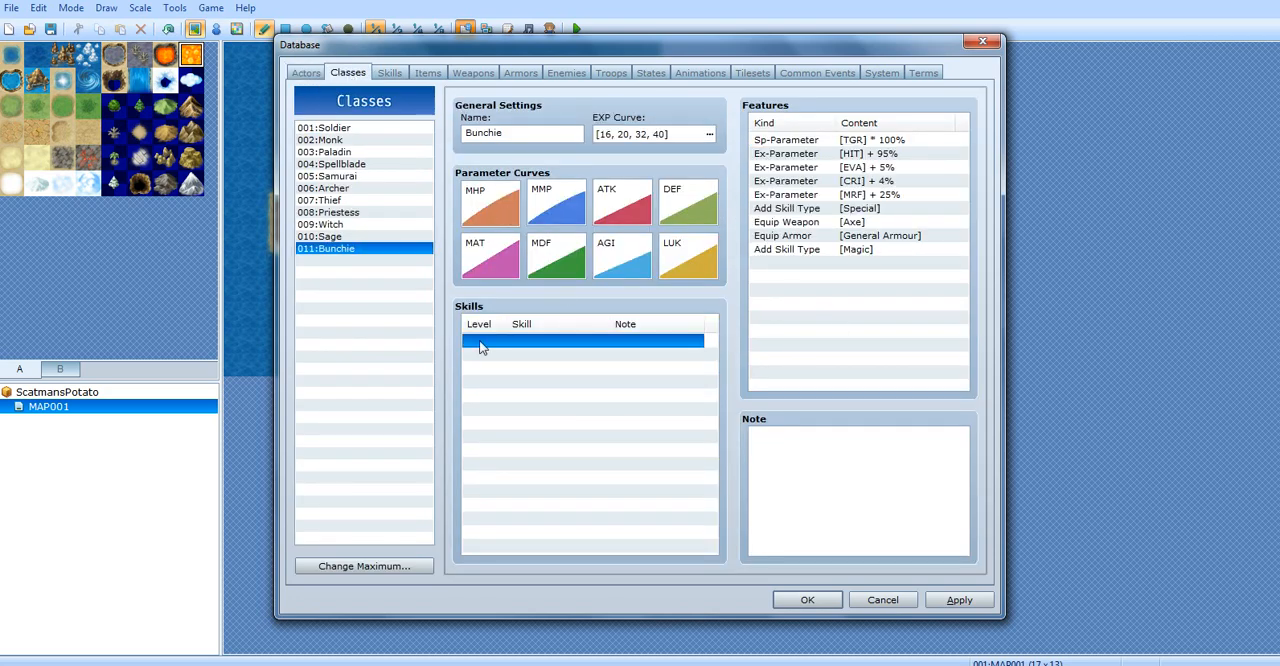
double_click(482, 378)
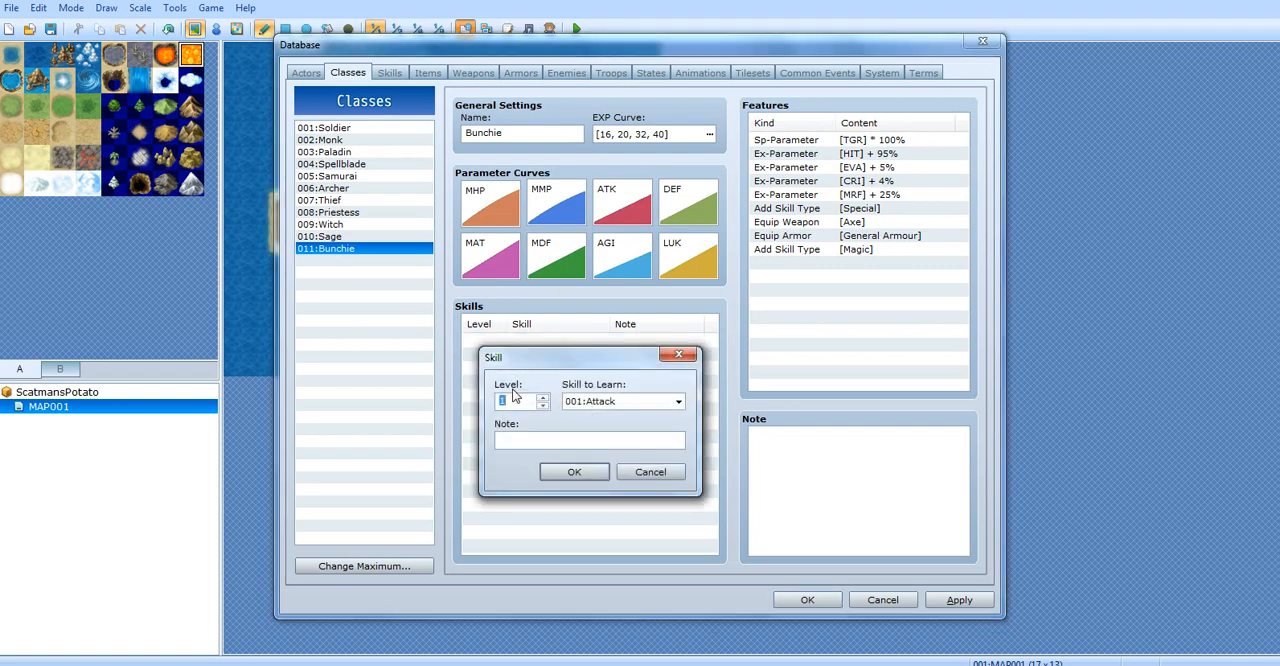
left_click(515, 400)
left_click(636, 405)
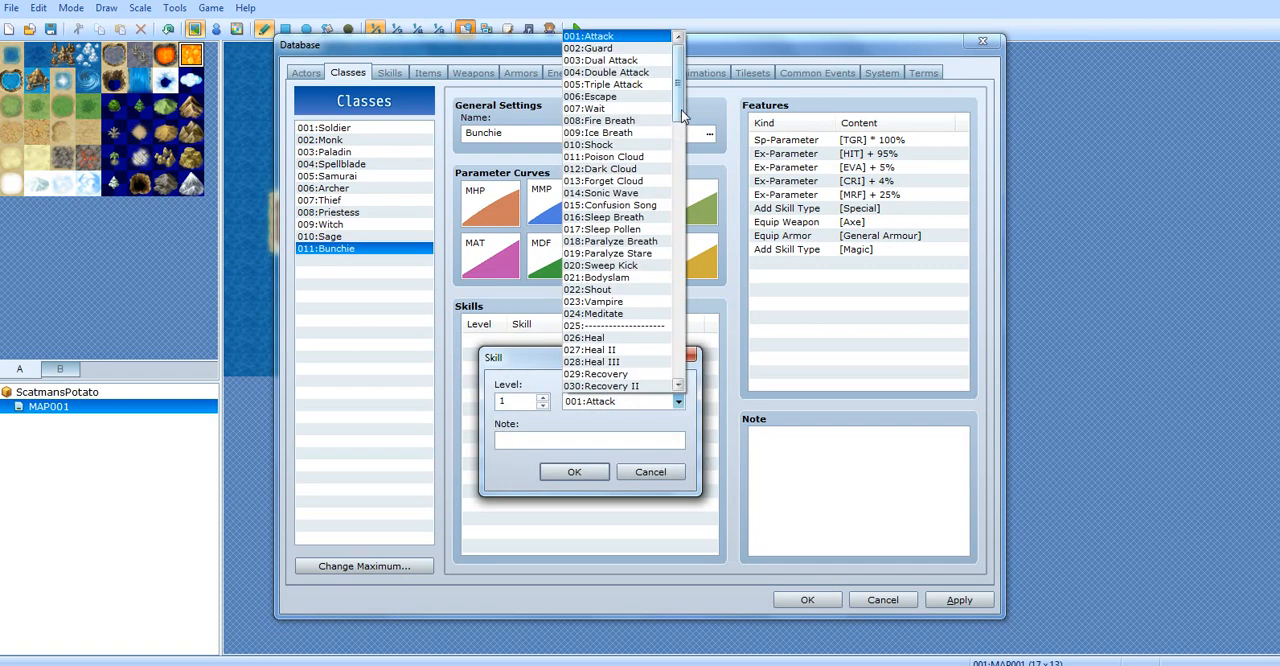
left_click_drag(681, 110, 679, 254)
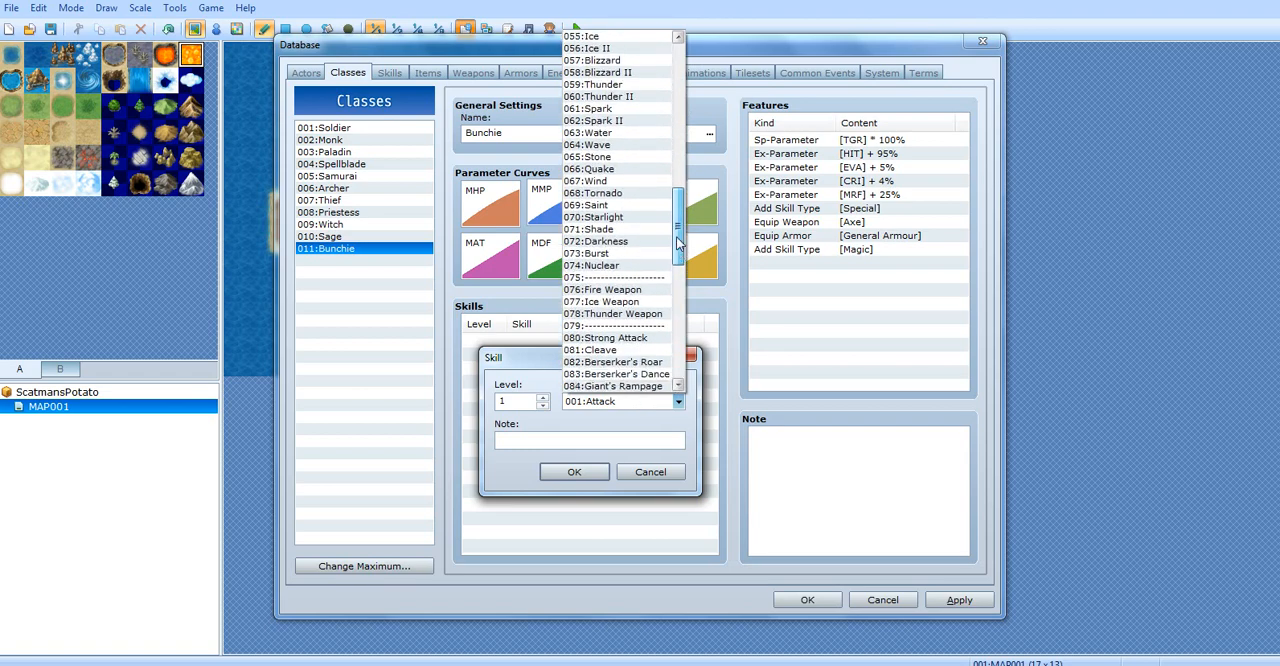
left_click(620, 170)
left_click_drag(511, 402, 473, 399)
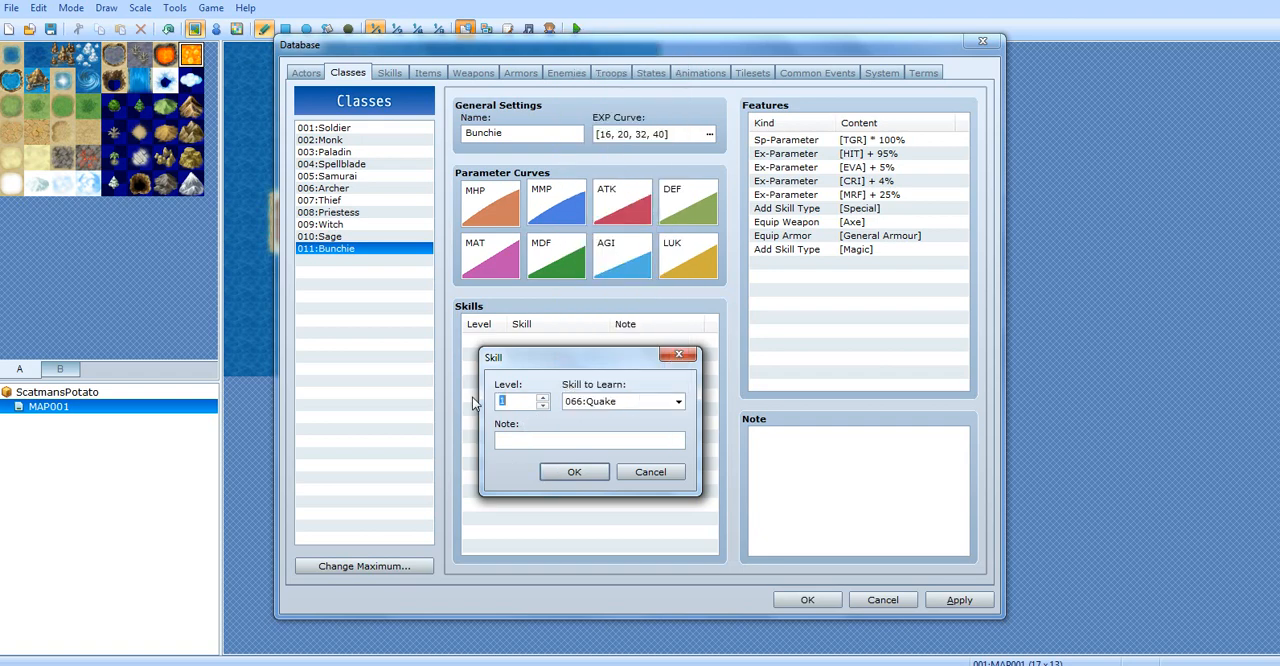
left_click(498, 438)
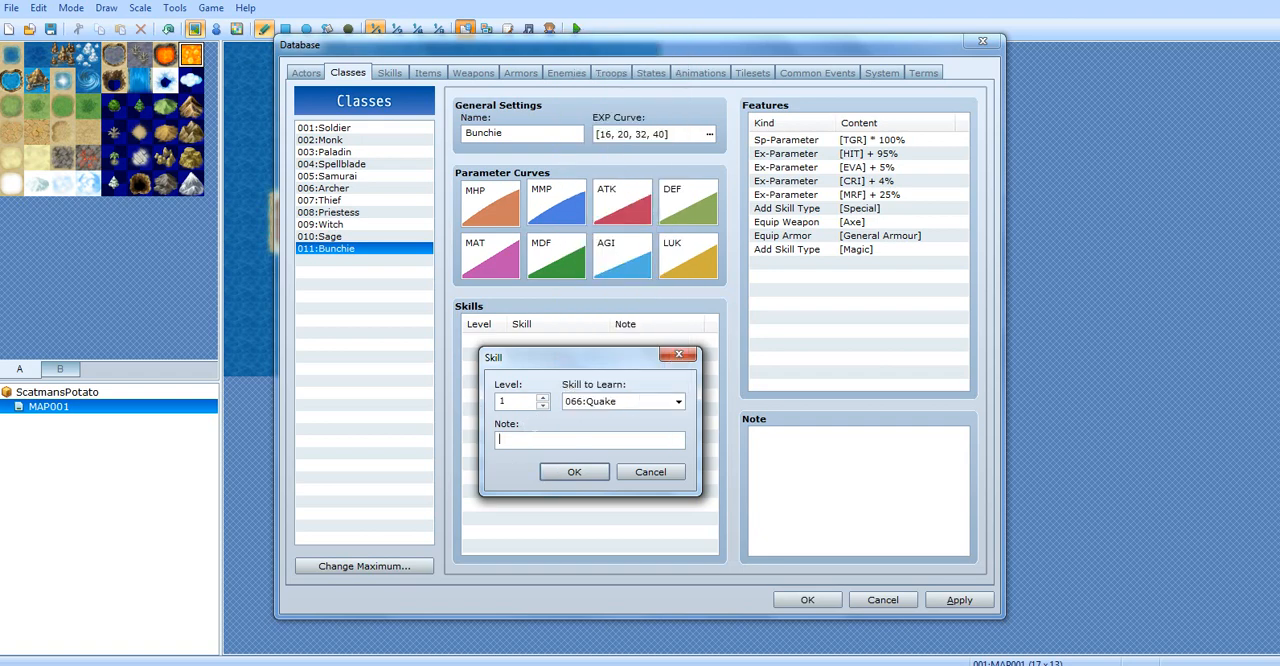
type("BUNCHIES")
left_click(551, 471)
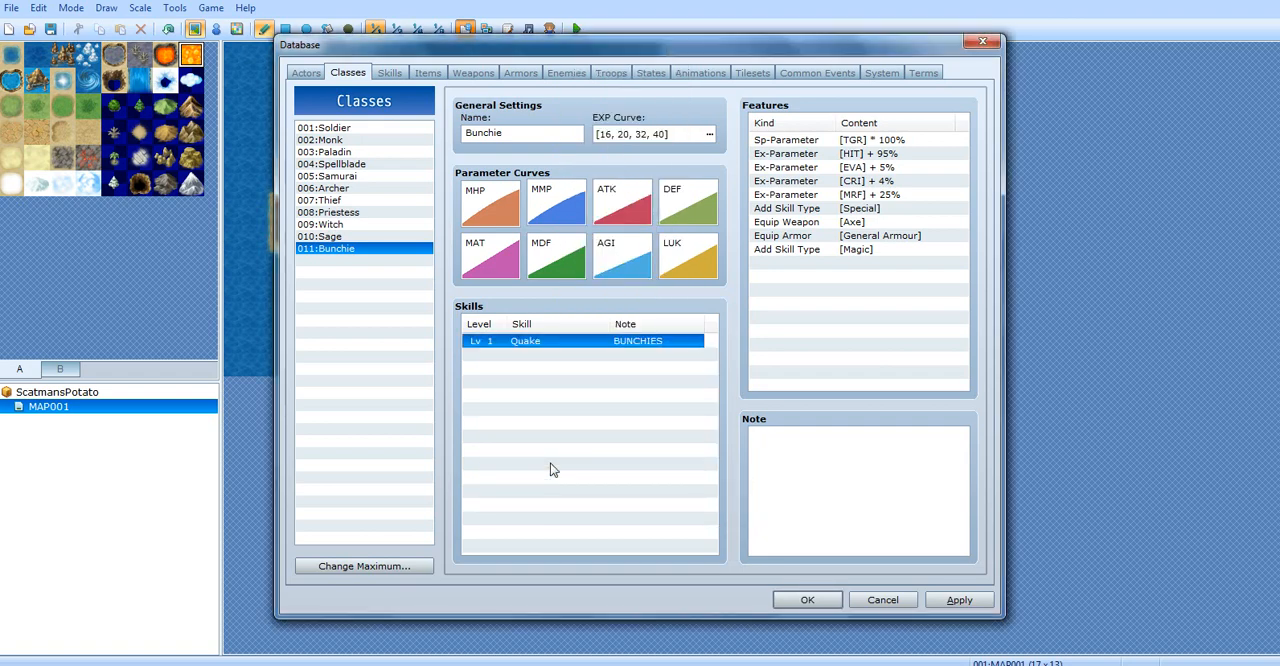
Add the skill Cleave to the Bunchie class at level 2 with the note "ARE"
double_click(612, 341)
left_click(600, 401)
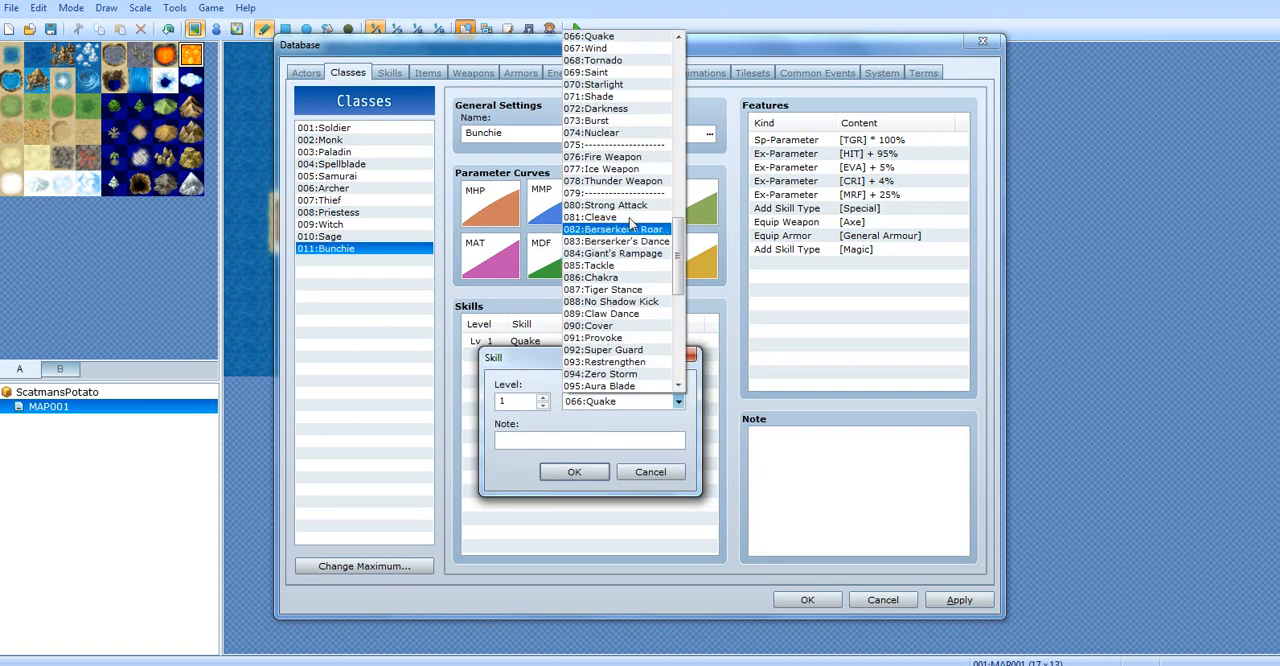
left_click(630, 216)
left_click_drag(511, 402, 438, 396)
type("2")
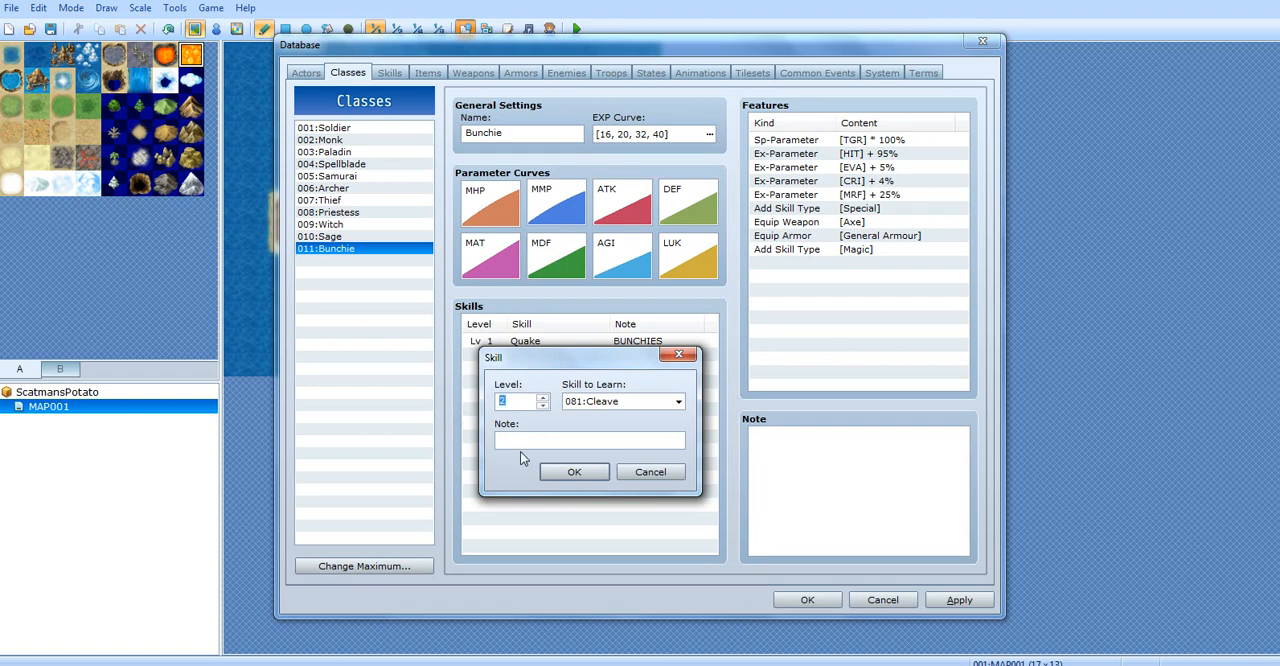
type("ARE")
key("Return")
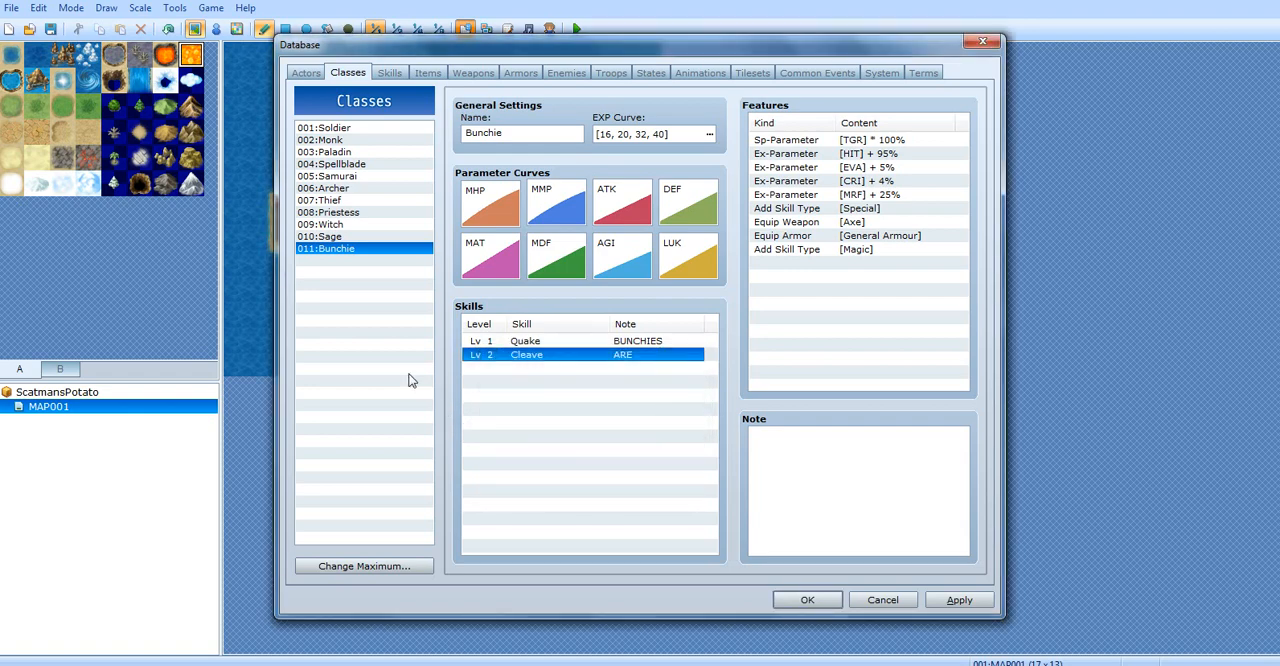
Add the skill Restrengthen to the Bunchie class at level 5 with the note "SEXY"
double_click(652, 388)
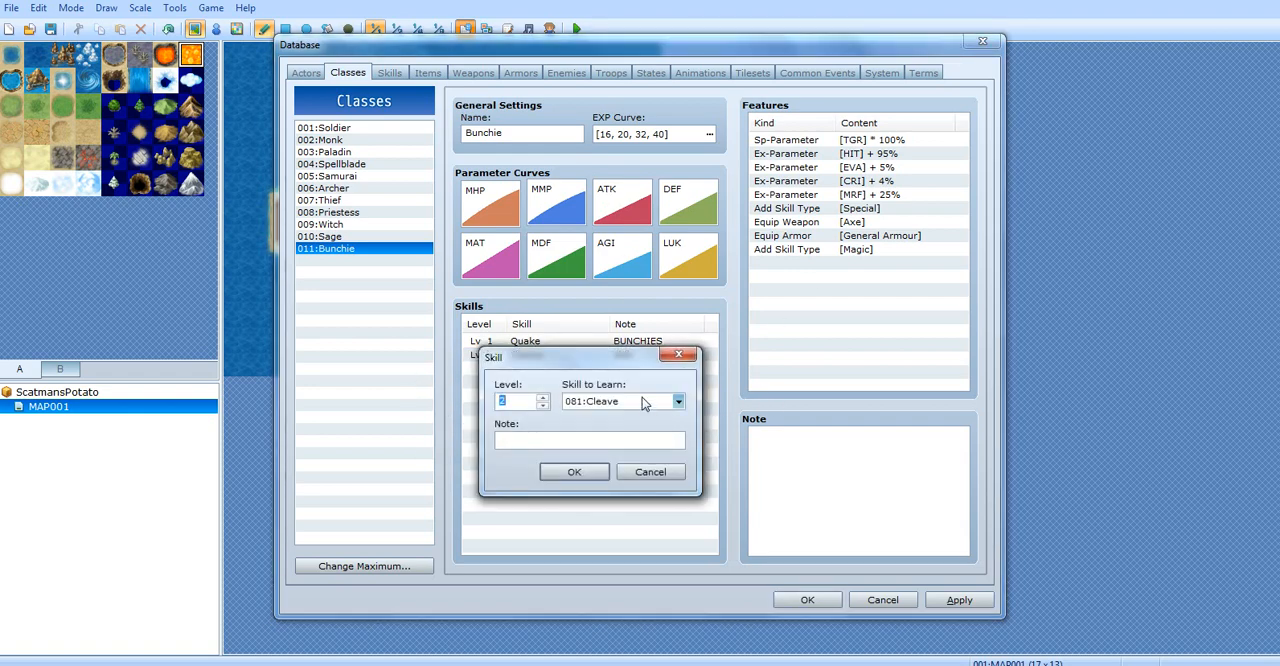
left_click(678, 401)
left_click(626, 181)
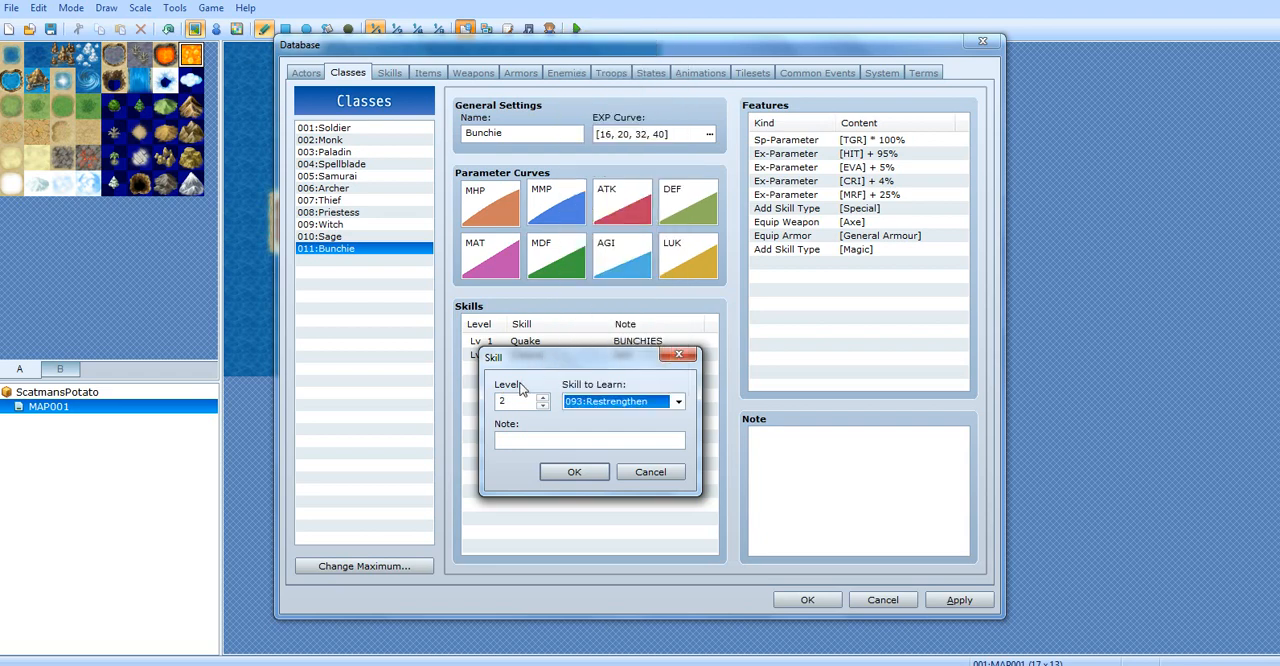
left_click_drag(522, 401, 497, 420)
type("5")
left_click(500, 441)
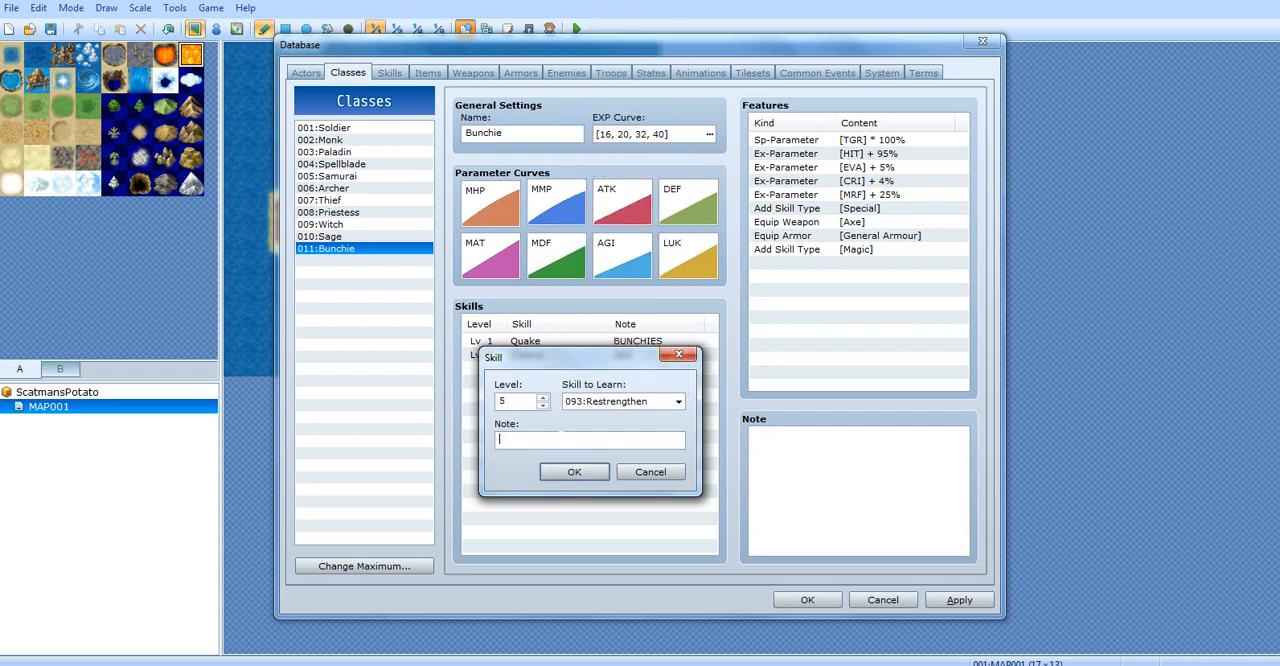
type("SEXY")
key("Return")
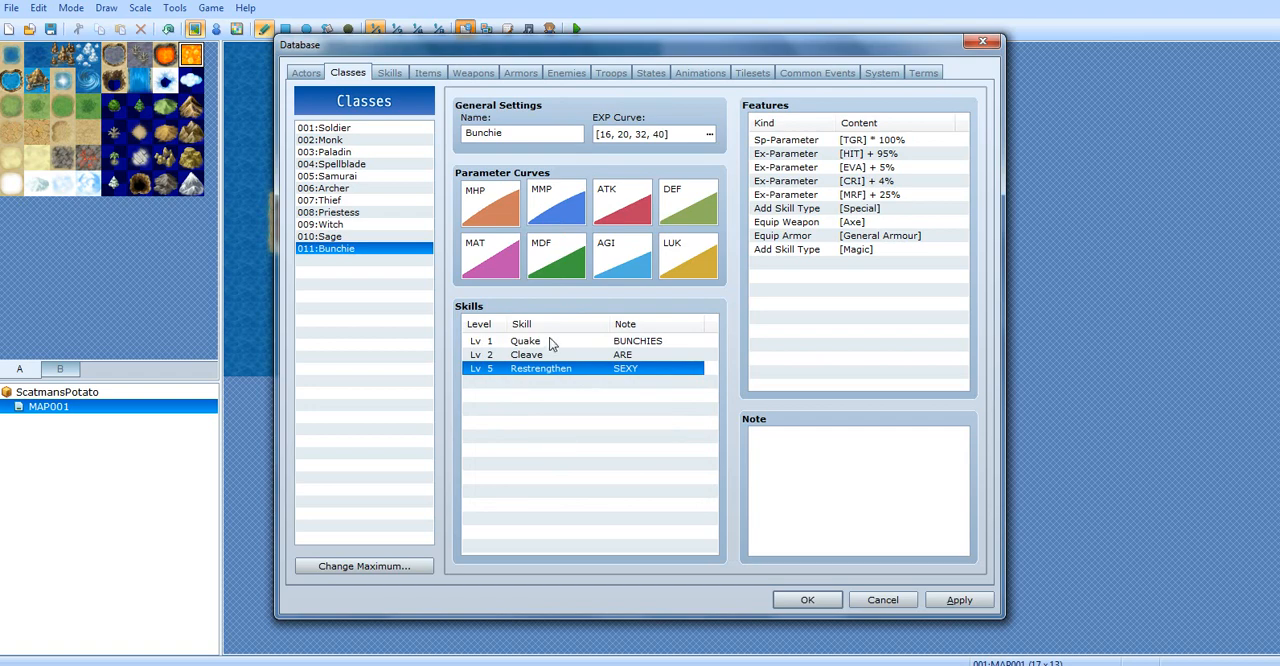
left_click(642, 342)
left_click(642, 355)
left_click(644, 367)
left_click(655, 430)
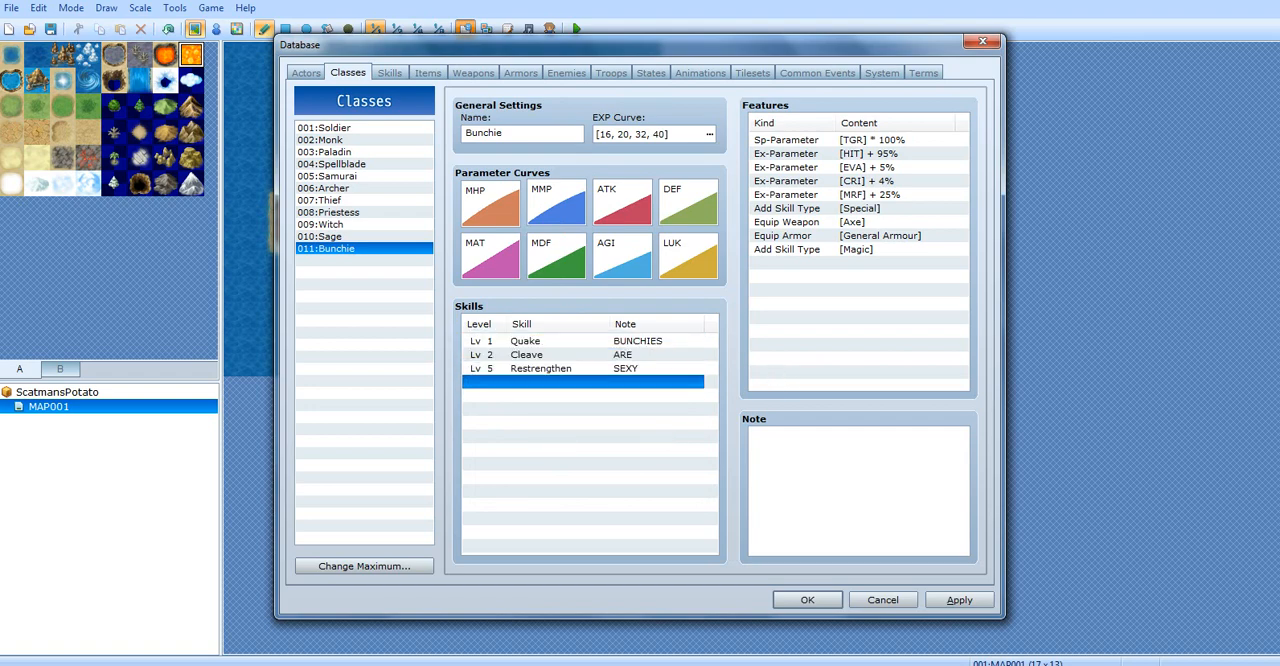
Write the class note "I am BUNCHIE MANZ. I ARE HAS BUNCHIE POWERS AND STUFF." and apply the database changes
left_click(800, 470)
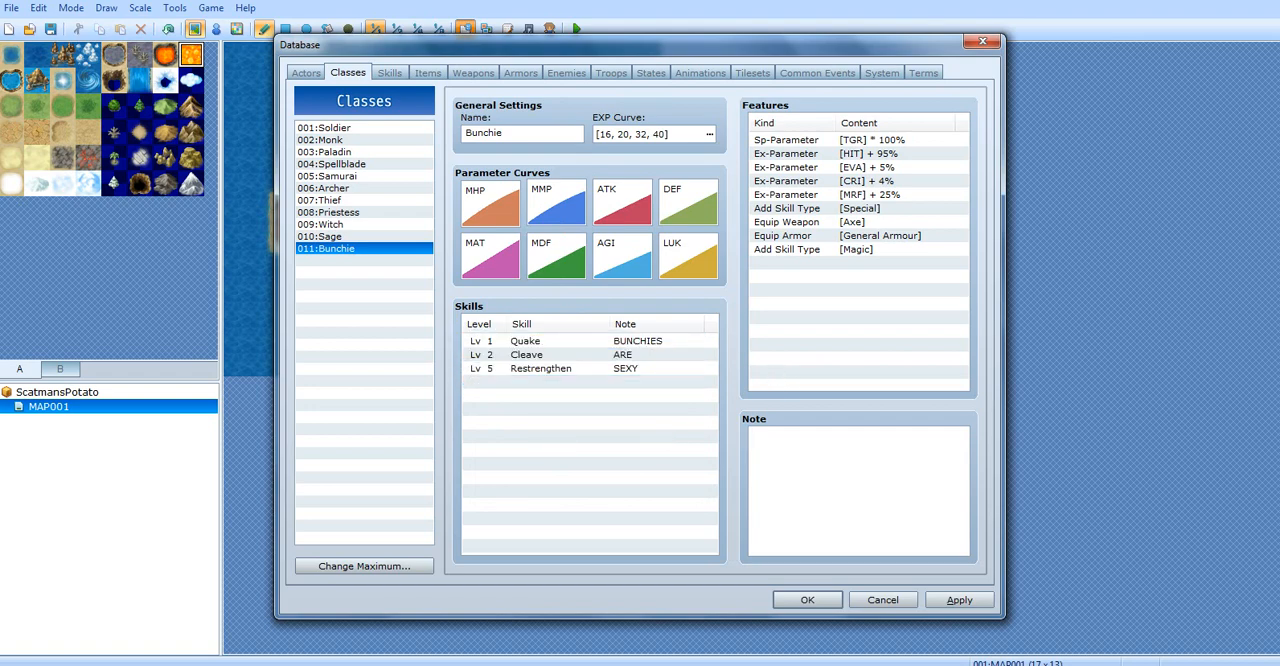
type("I am BUNCHIE MANZ. I ARE HAS BUNCHIE ")
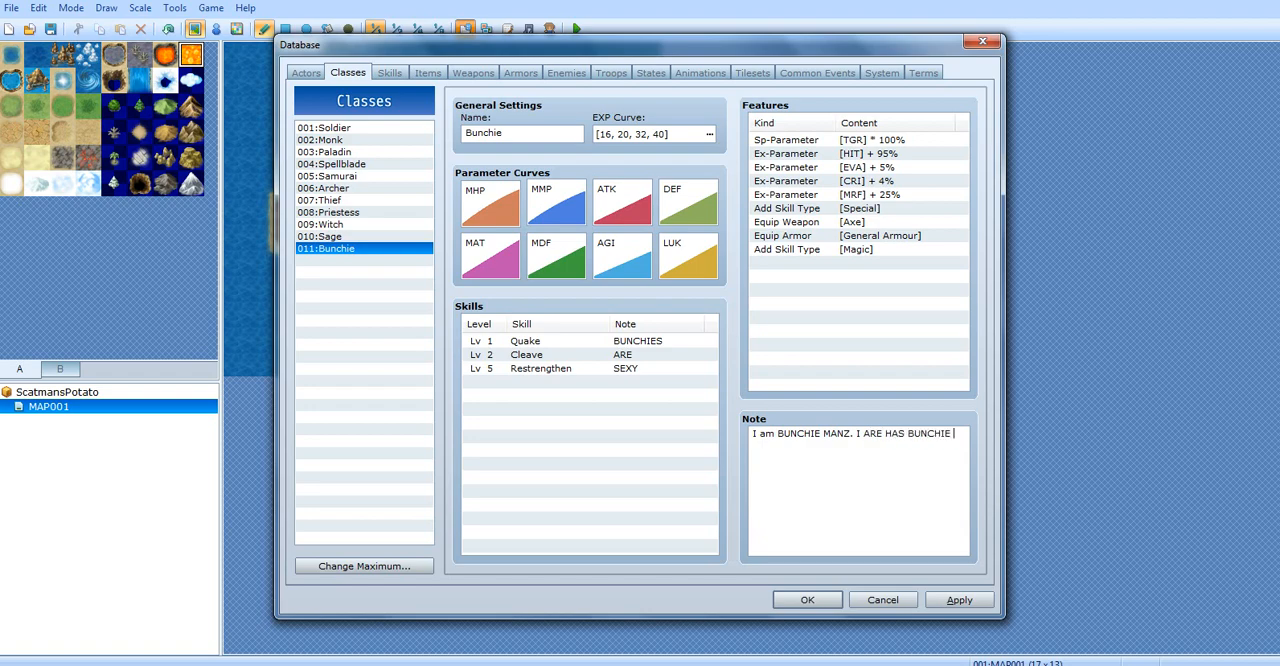
type("POWERS AND STUFF.")
left_click(966, 600)
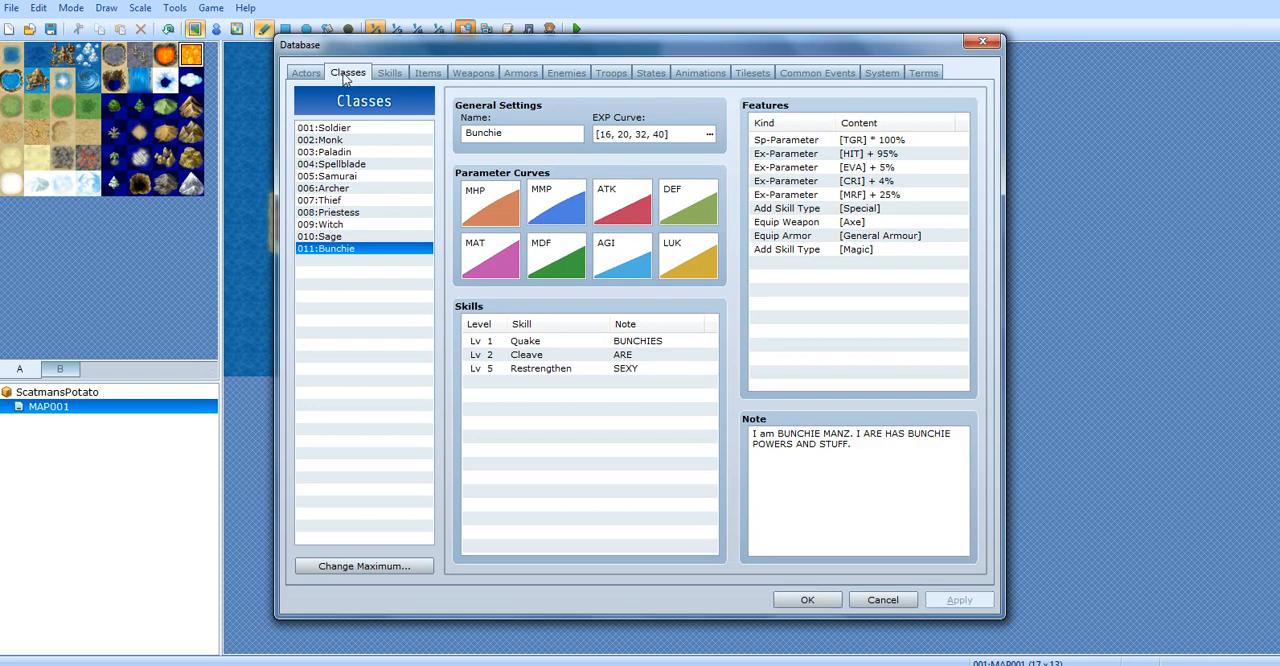
left_click(842, 143)
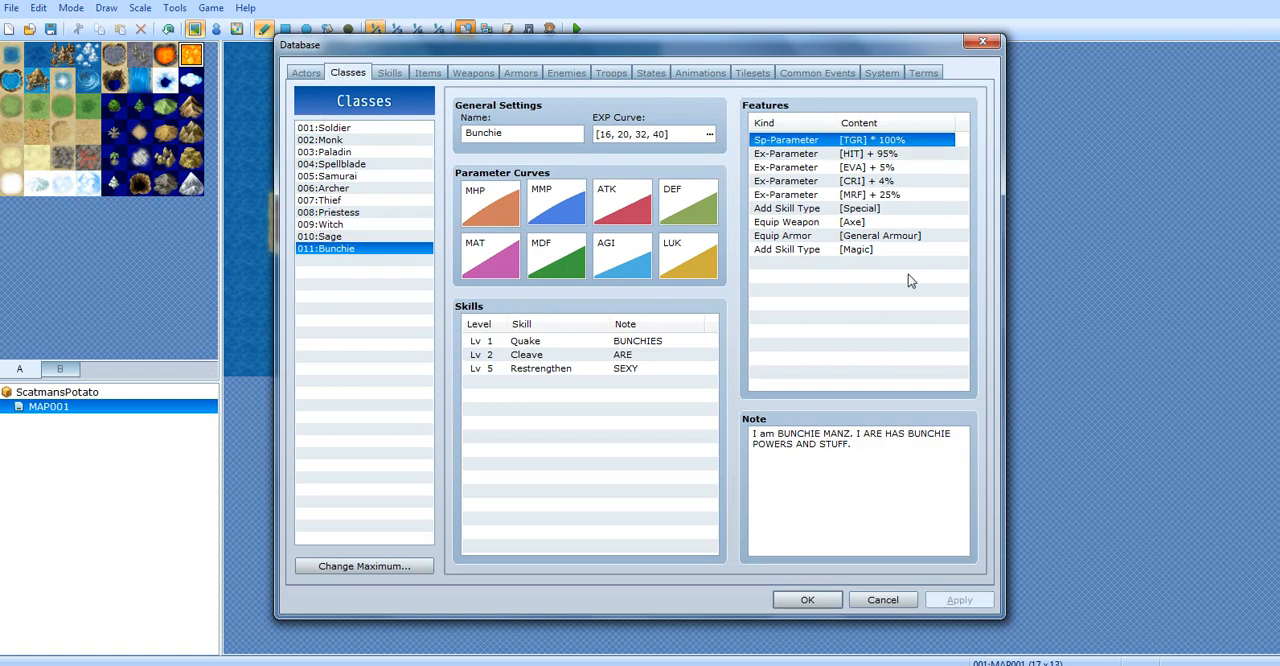